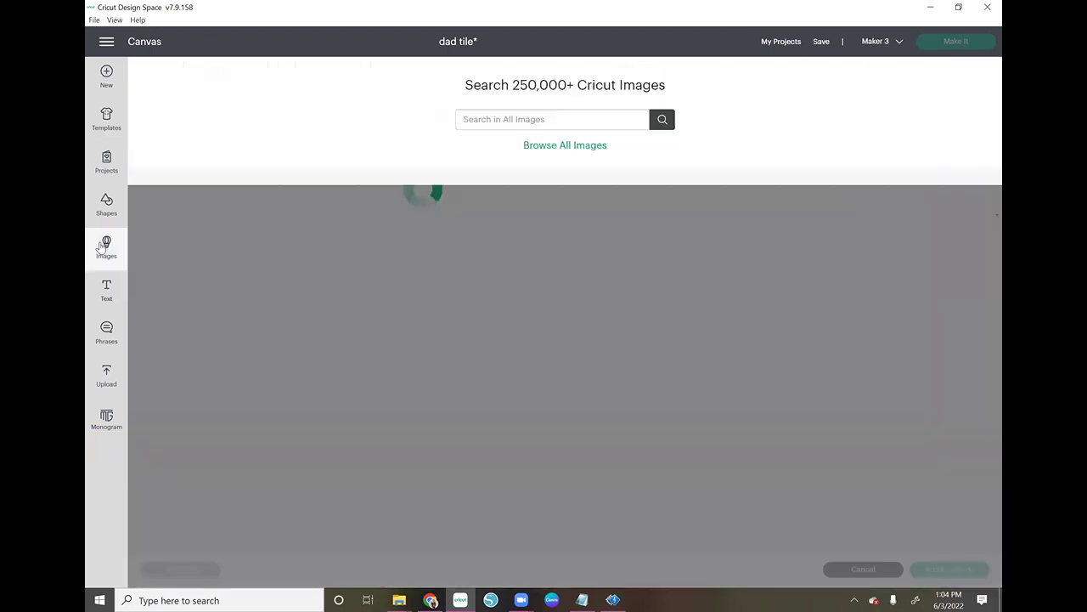
- Insert a basic square shape and move it to the middle of the canvas
{"action": "left_click", "coordinate": [107, 204]}
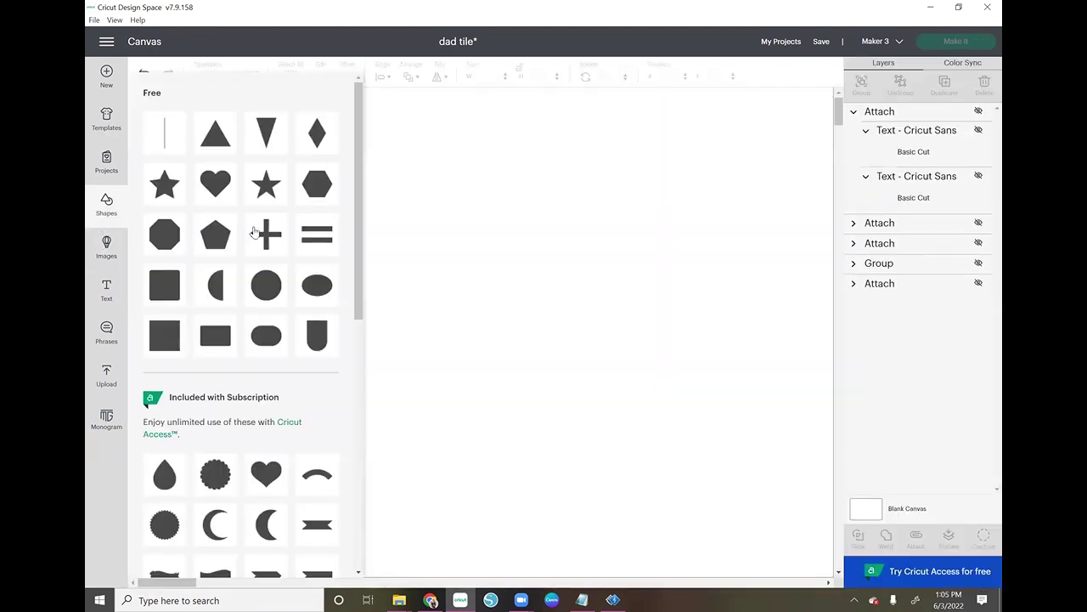
{"action": "left_click", "coordinate": [177, 345]}
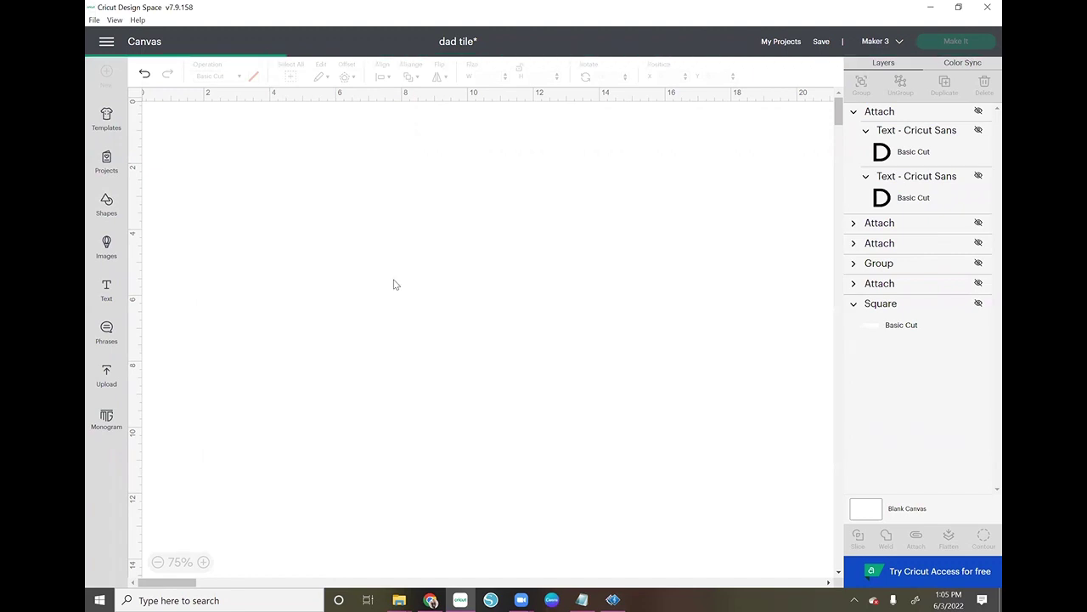
{"action": "left_click_drag", "start_coordinate": [217, 133], "coordinate": [444, 293]}
- Unlock the square's proportions and resize it to 11 inches wide by 3 inches high
{"action": "left_click", "coordinate": [381, 354]}
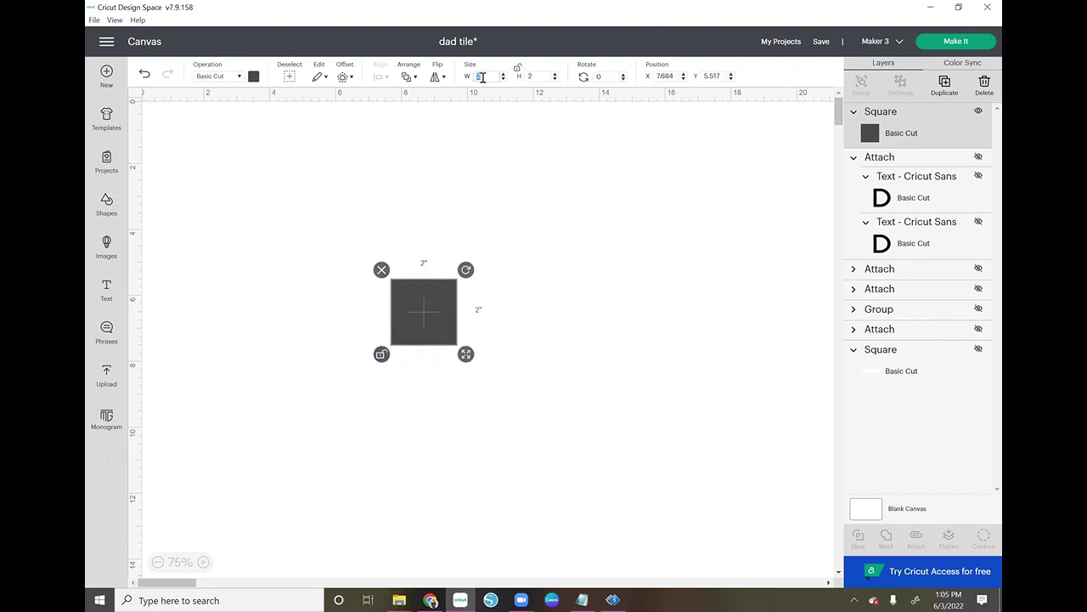
{"action": "type", "text": "11"}
{"action": "key", "text": "Return"}
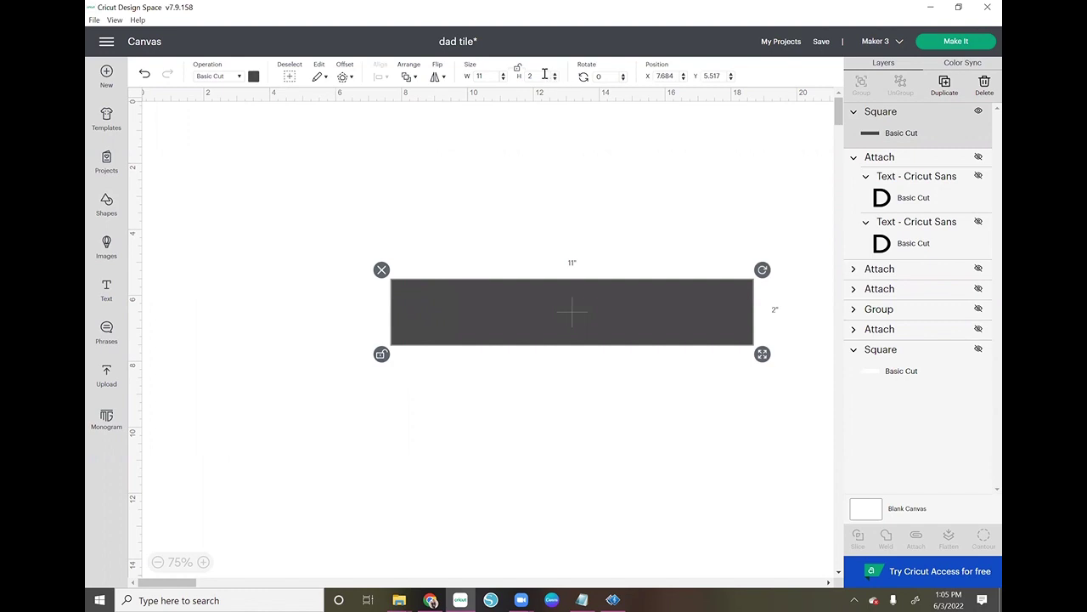
{"action": "type", "text": "3"}
{"action": "key", "text": "Return"}
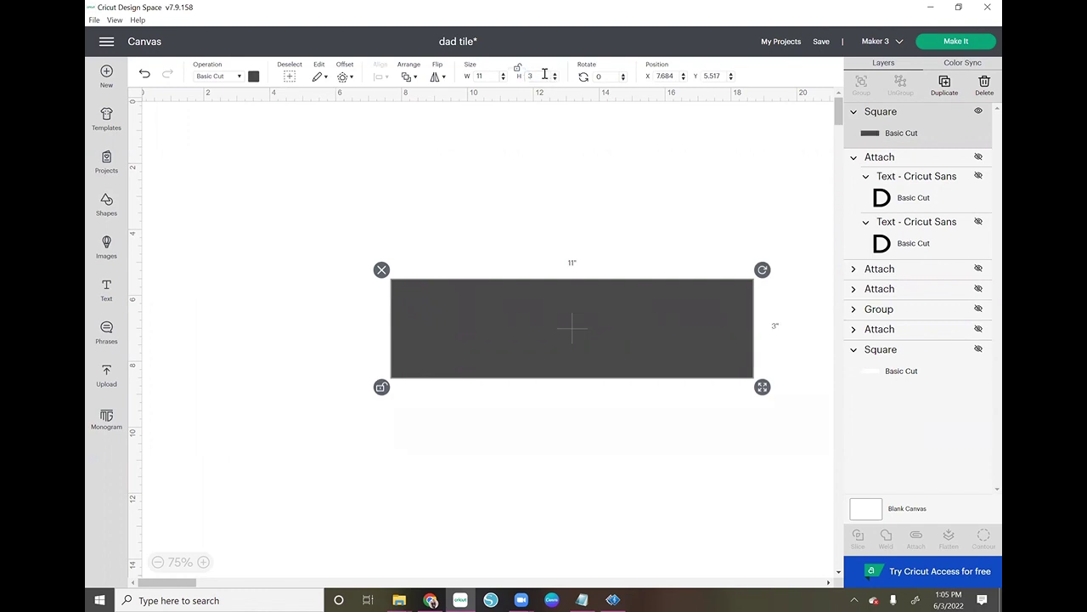
- Move the rectangle to about X 5.114, Y 5.531 and change its color to white
{"action": "left_click_drag", "start_coordinate": [661, 341], "coordinate": [575, 334]}
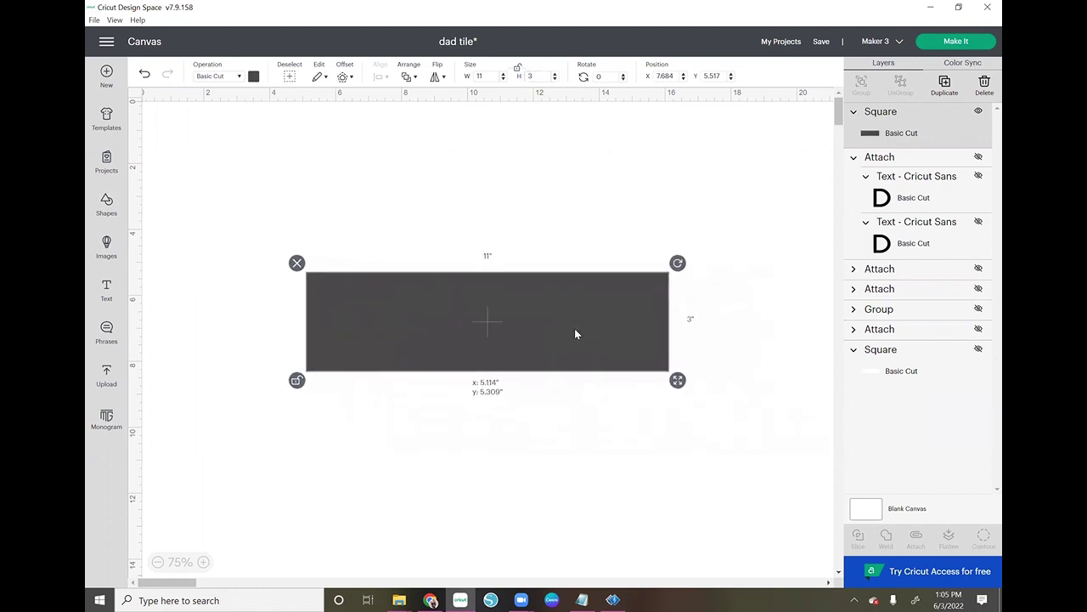
{"action": "left_click", "coordinate": [252, 76]}
{"action": "left_click", "coordinate": [265, 130]}
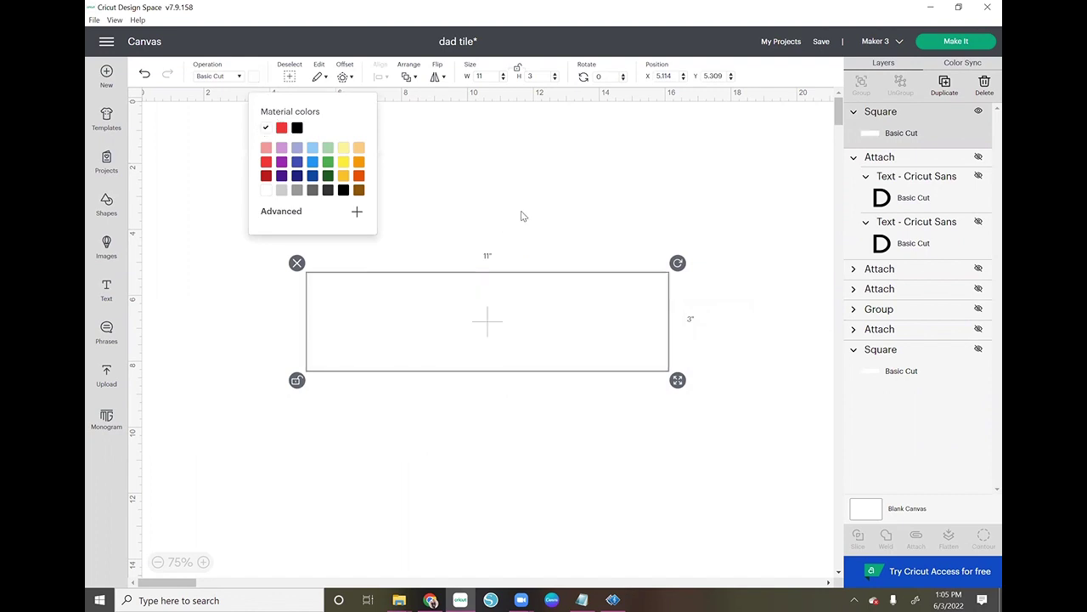
{"action": "left_click", "coordinate": [527, 234]}
{"action": "left_click_drag", "start_coordinate": [537, 318], "coordinate": [537, 324]}
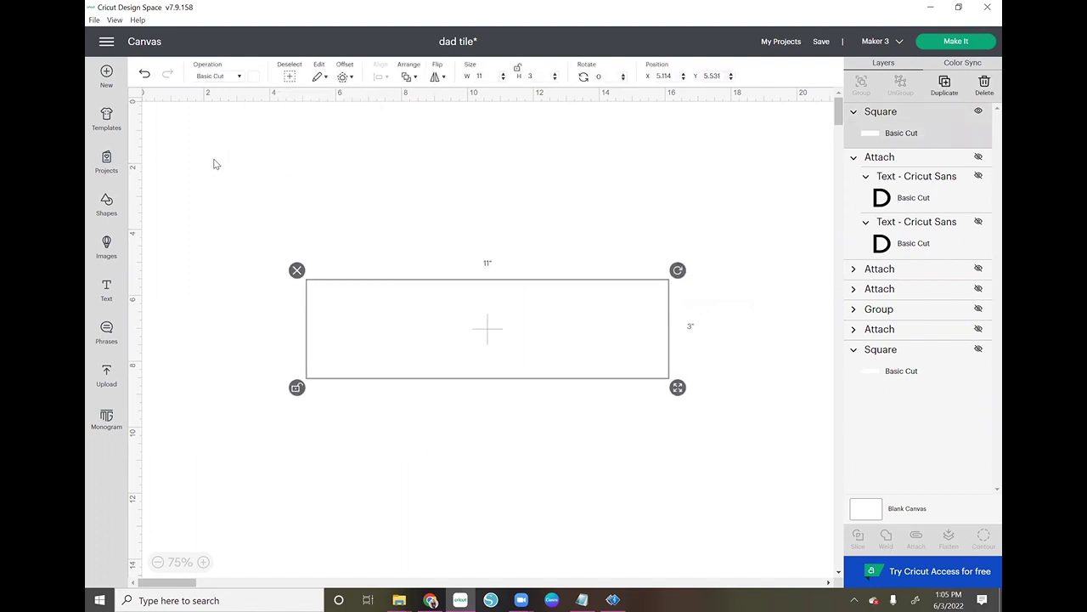
- Add a text object containing the letter D and place it below the rectangle
{"action": "left_click", "coordinate": [108, 245]}
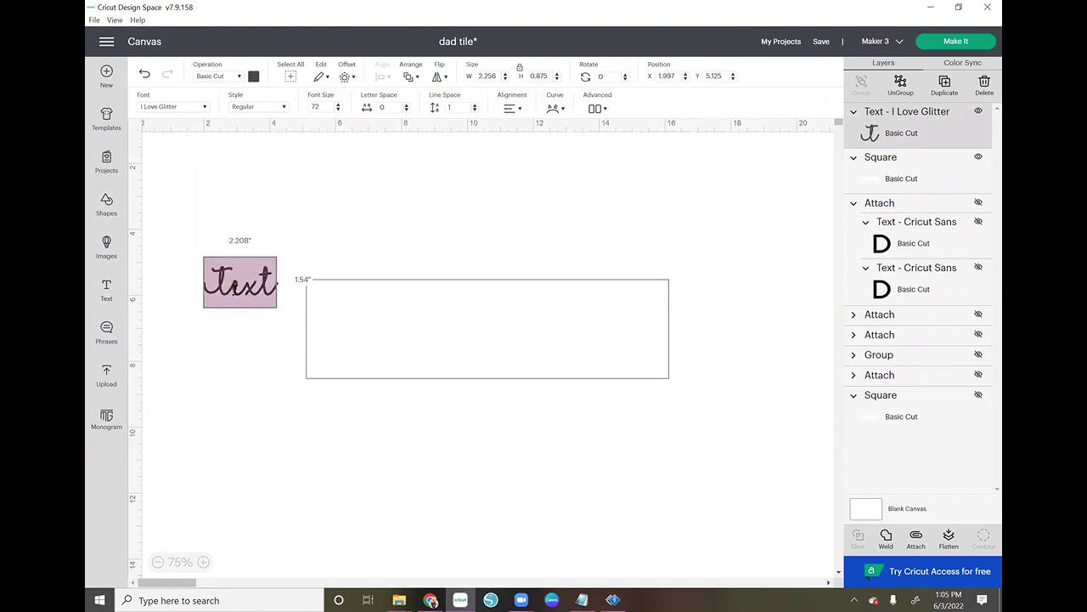
{"action": "type", "text": "b"}
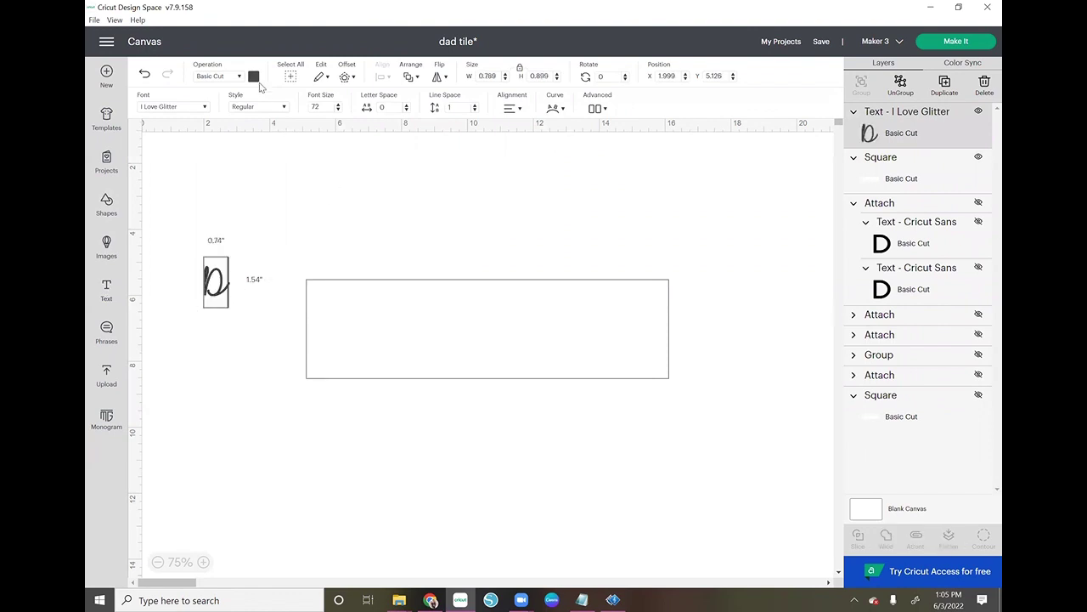
{"action": "left_click", "coordinate": [195, 110]}
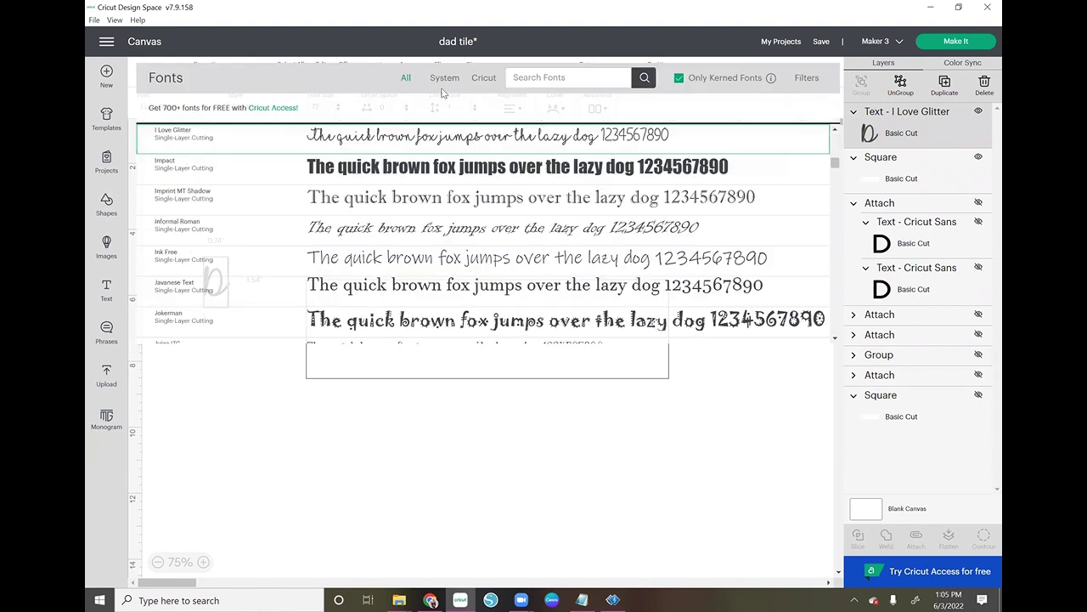
{"action": "left_click", "coordinate": [444, 79]}
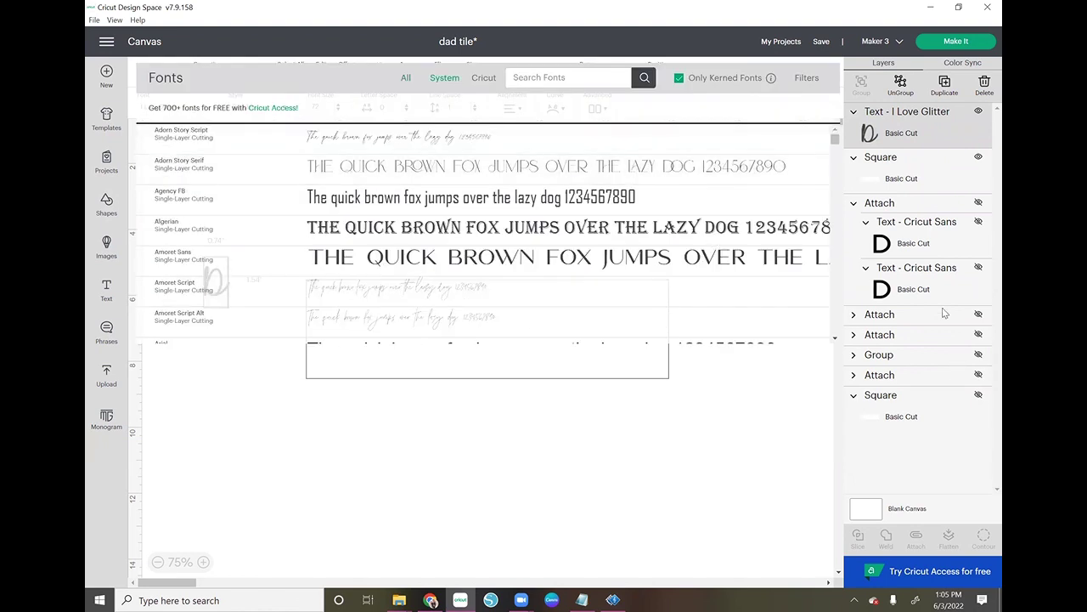
{"action": "left_click", "coordinate": [646, 436]}
{"action": "left_click_drag", "start_coordinate": [225, 289], "coordinate": [390, 486]}
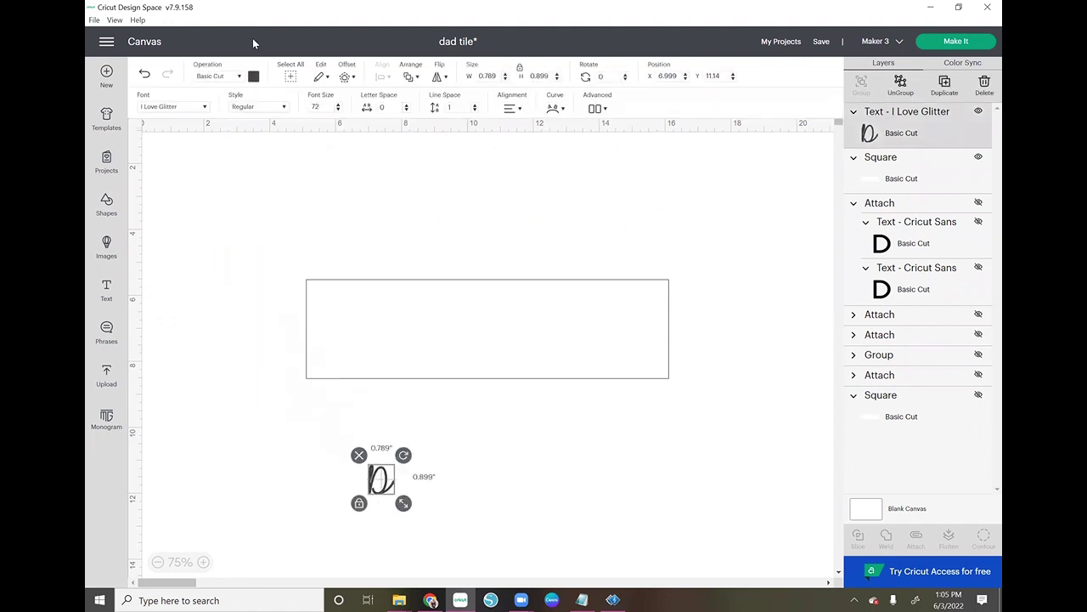
- Browse the Cricut and system fonts for a suitable typeface for the letter D
{"action": "left_click", "coordinate": [205, 107]}
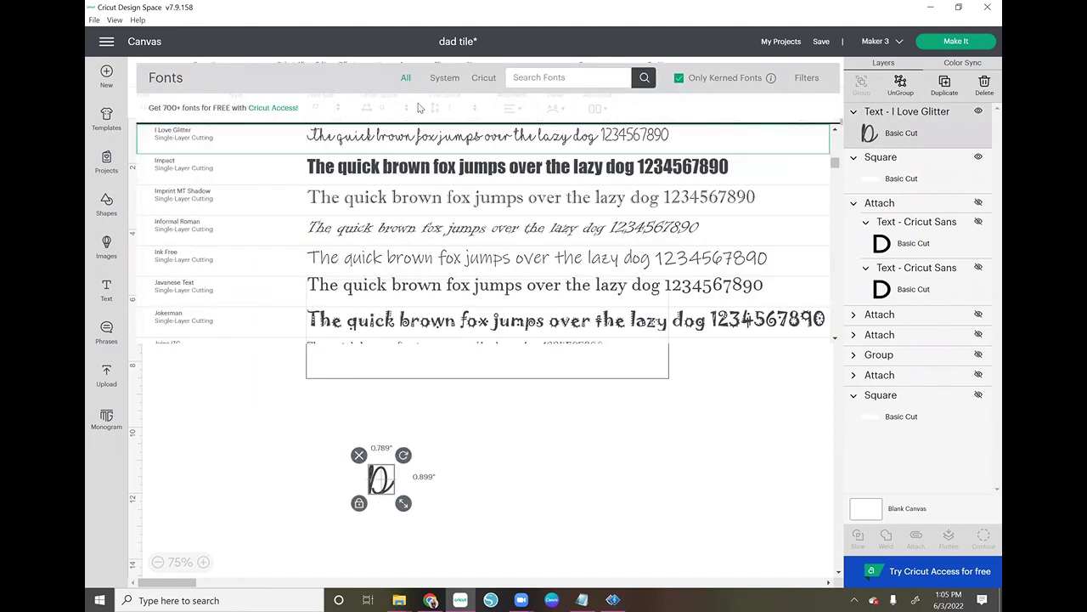
{"action": "left_click", "coordinate": [437, 79]}
{"action": "left_click", "coordinate": [483, 79]}
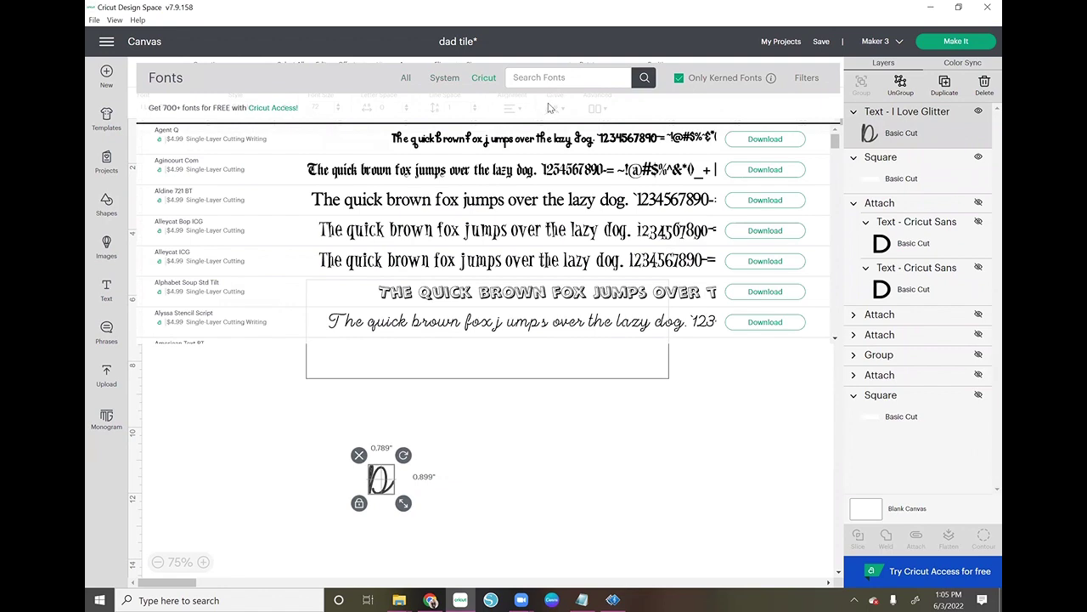
{"action": "scroll", "coordinate": [368, 138], "scroll_direction": "down", "scroll_amount": 2}
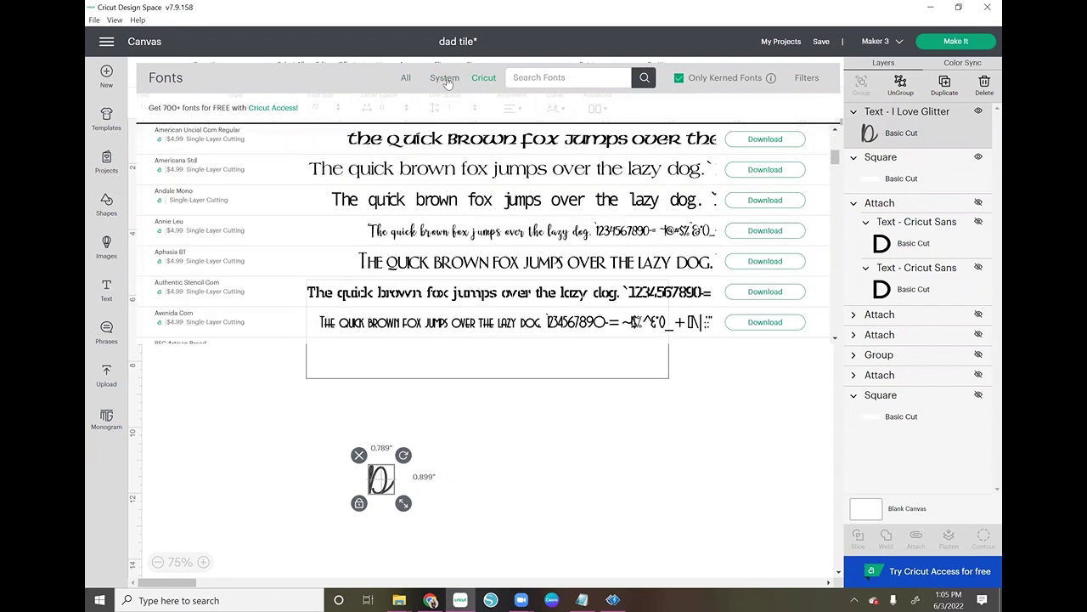
{"action": "left_click", "coordinate": [445, 78]}
{"action": "scroll", "coordinate": [504, 166], "scroll_direction": "down", "scroll_amount": 10}
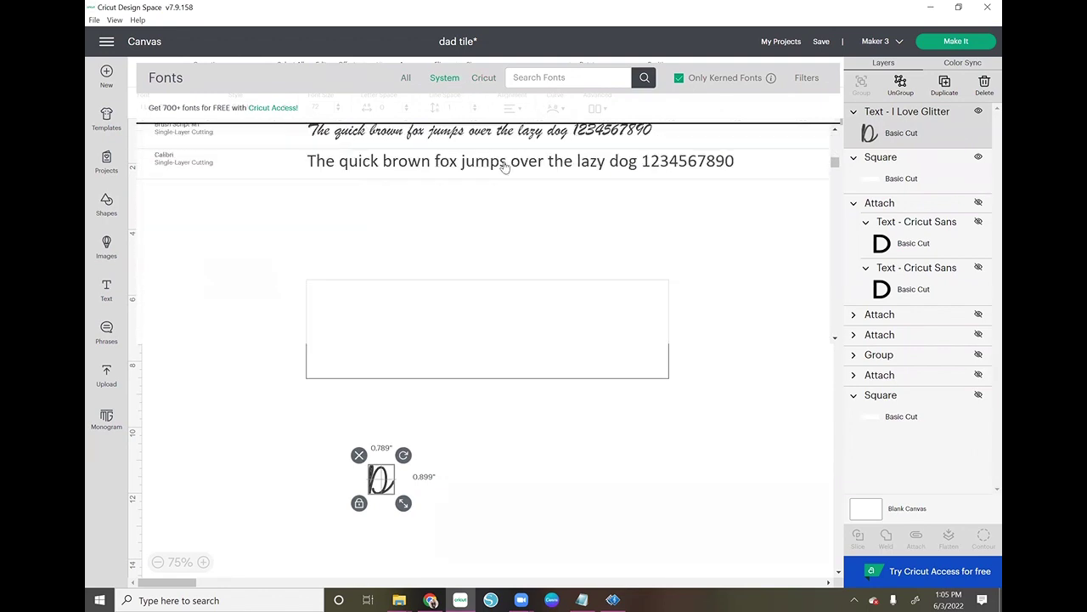
{"action": "scroll", "coordinate": [505, 167], "scroll_direction": "up", "scroll_amount": 2}
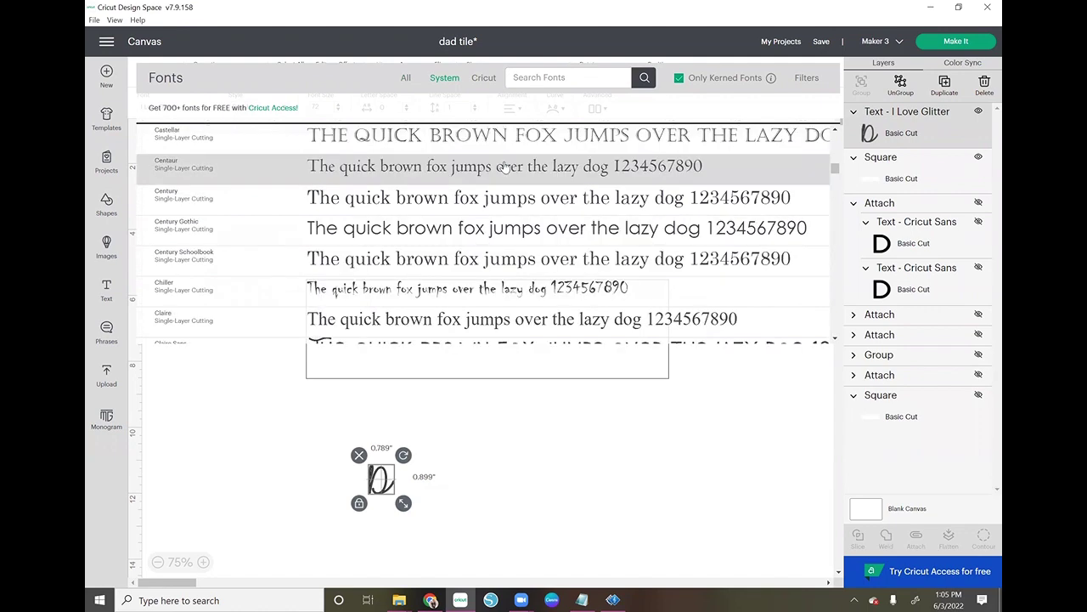
{"action": "scroll", "coordinate": [505, 167], "scroll_direction": "down", "scroll_amount": 5}
{"action": "scroll", "coordinate": [504, 166], "scroll_direction": "down", "scroll_amount": 8}
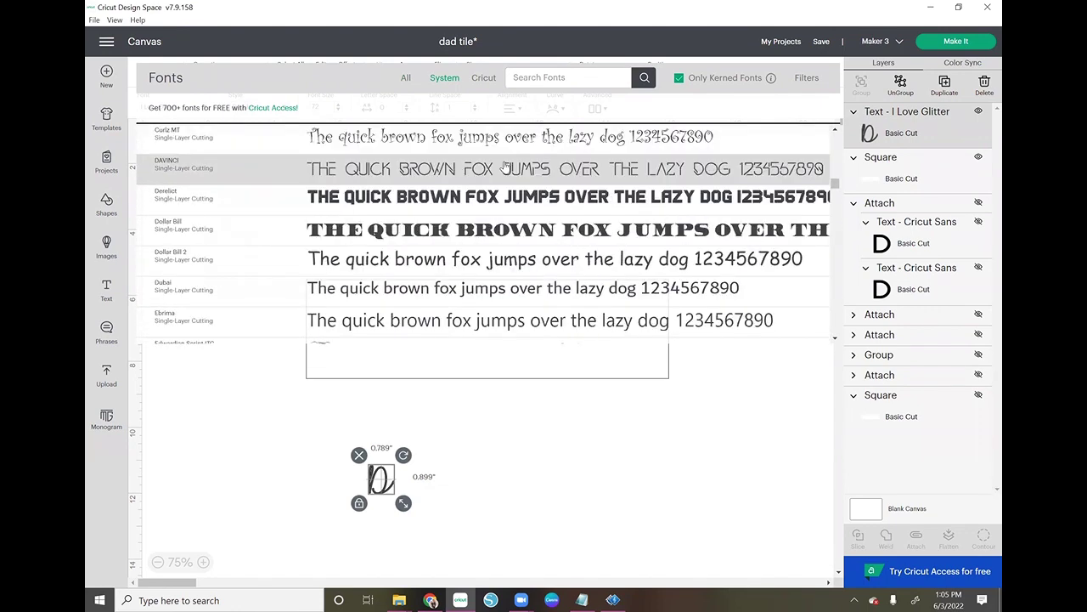
{"action": "scroll", "coordinate": [489, 166], "scroll_direction": "up", "scroll_amount": 4}
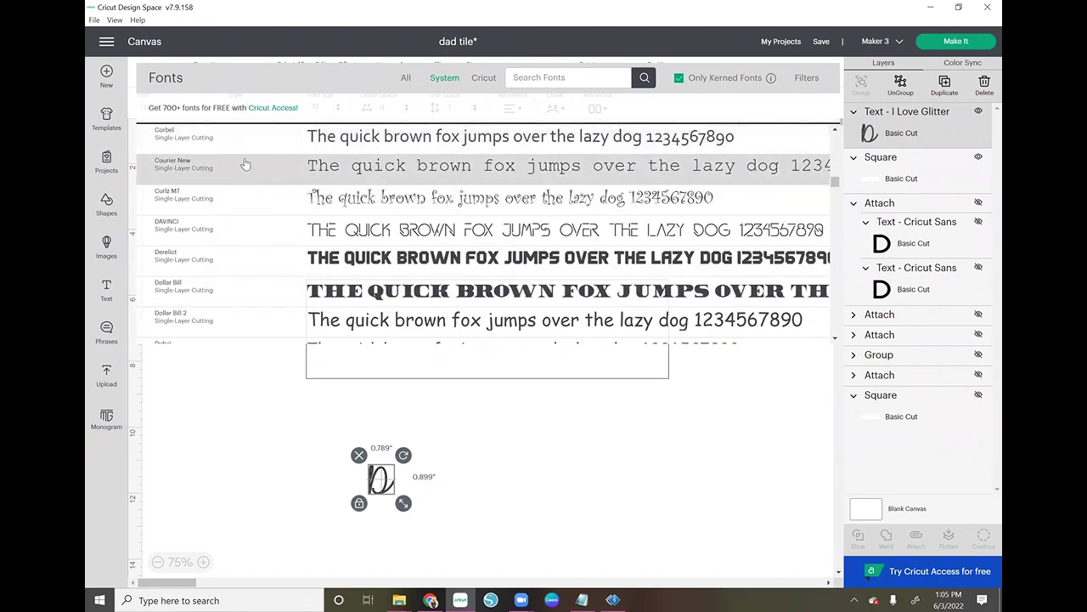
{"action": "scroll", "coordinate": [244, 161], "scroll_direction": "up", "scroll_amount": 2}
{"action": "scroll", "coordinate": [245, 161], "scroll_direction": "up", "scroll_amount": 4}
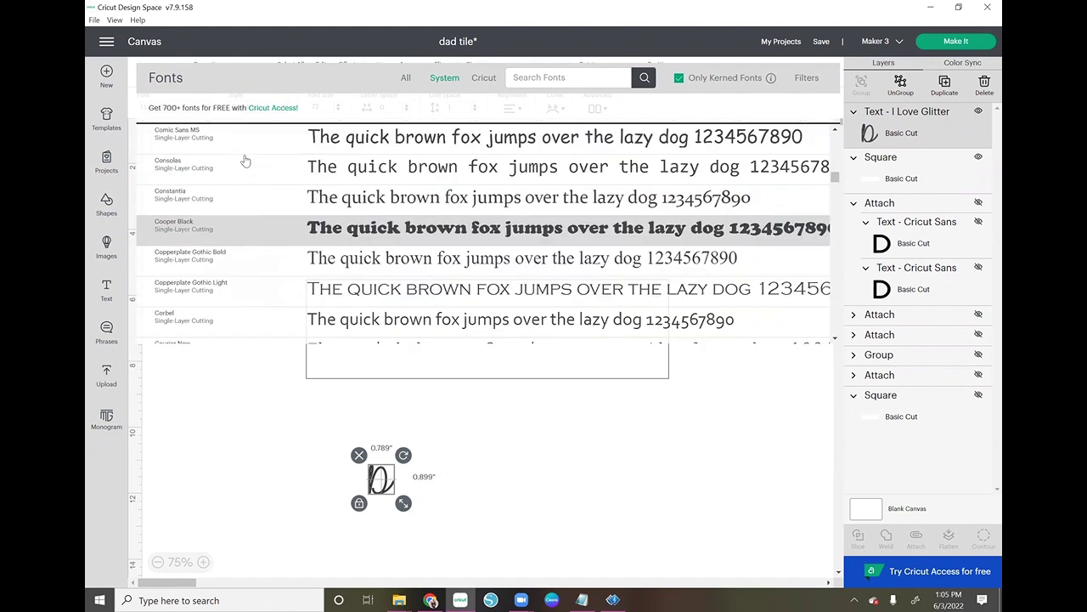
{"action": "scroll", "coordinate": [245, 160], "scroll_direction": "up", "scroll_amount": 9}
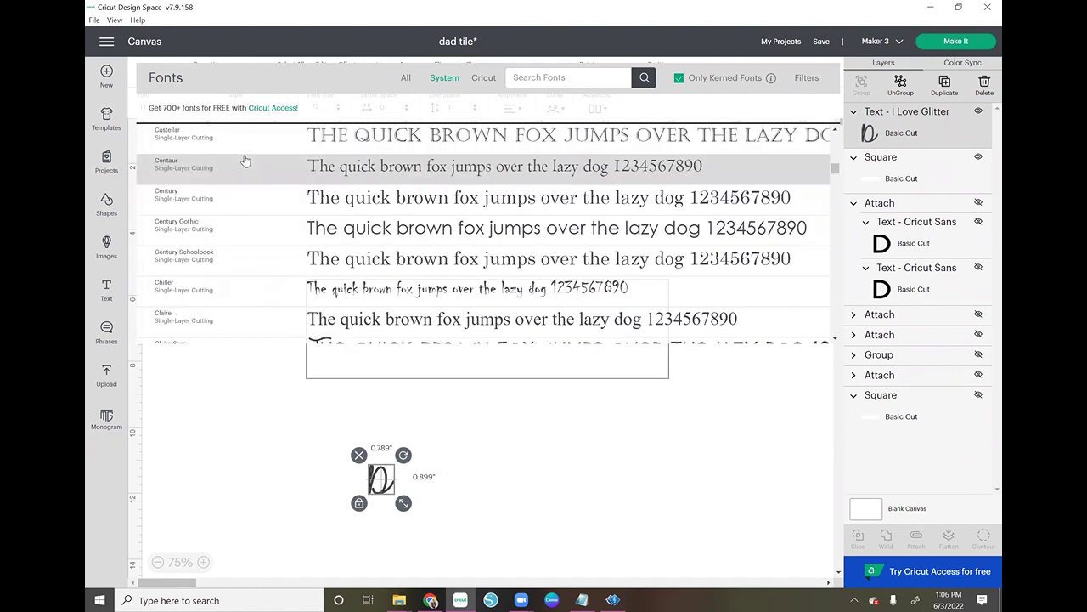
{"action": "scroll", "coordinate": [245, 161], "scroll_direction": "up", "scroll_amount": 4}
- Search all fonts for CRICUT and apply Cricut Sans to the letter D
{"action": "left_click", "coordinate": [408, 78]}
{"action": "type", "text": "CR"}
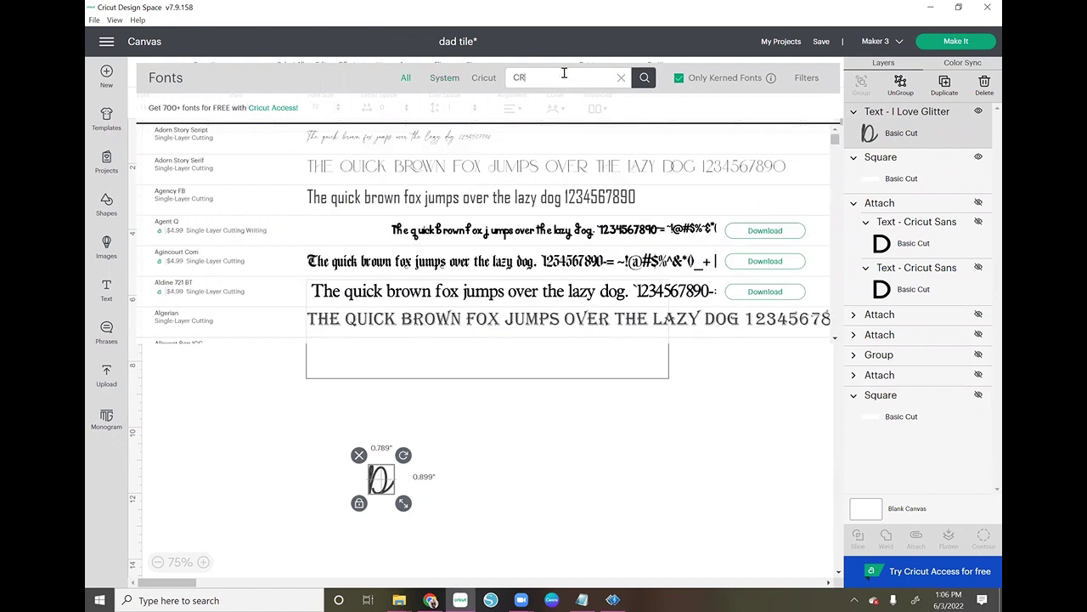
{"action": "type", "text": "ICUT"}
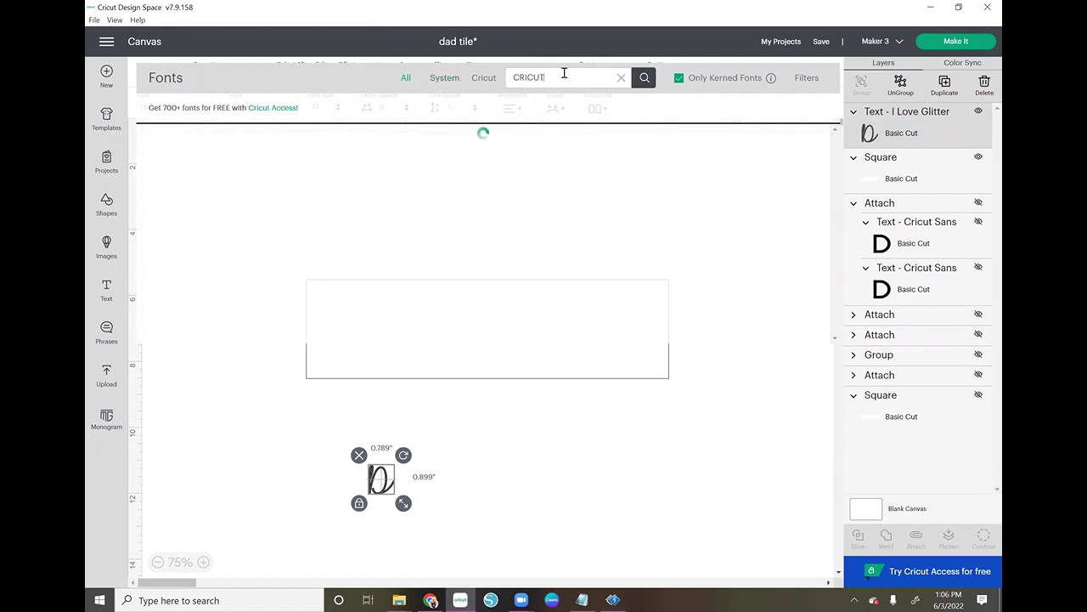
{"action": "left_click", "coordinate": [323, 136]}
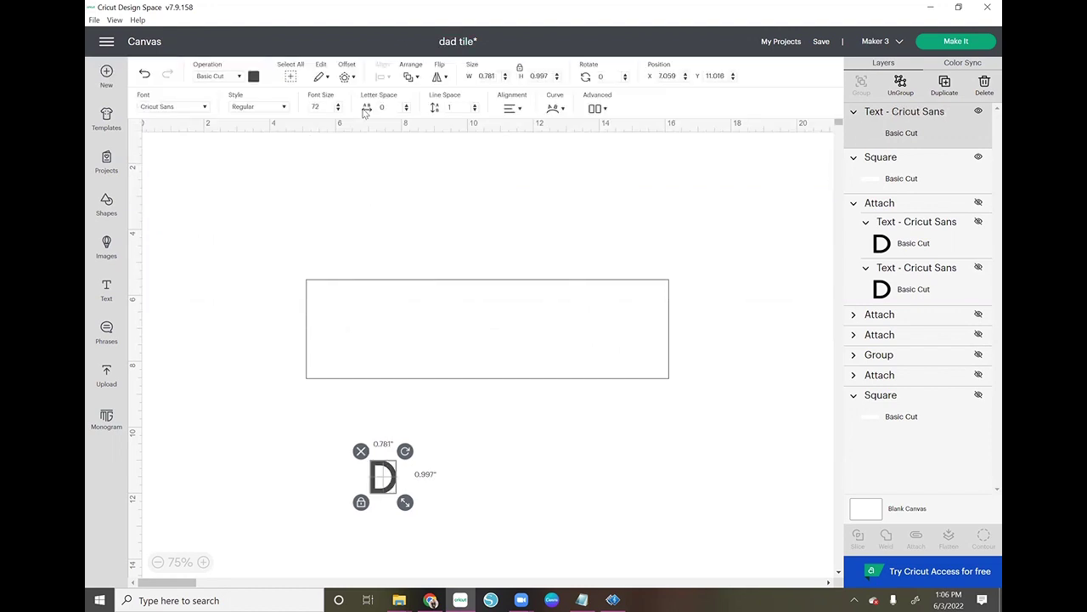
- Move the letter D into the left part of the rectangle and enlarge it to about 2.244 by 2.865 inches
{"action": "left_click_drag", "start_coordinate": [396, 484], "coordinate": [421, 341]}
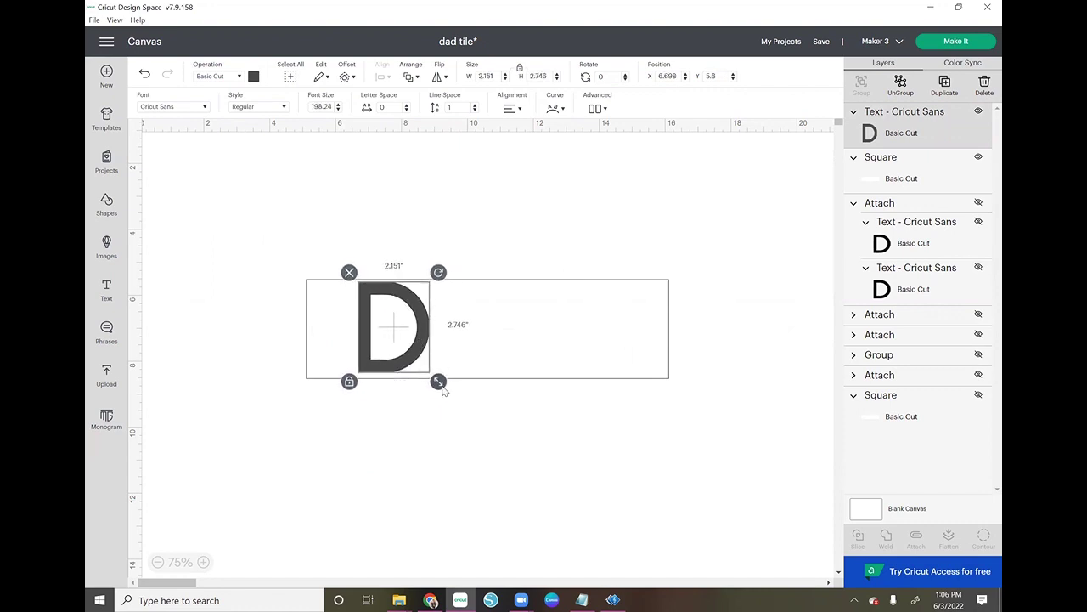
{"action": "left_click_drag", "start_coordinate": [439, 380], "coordinate": [442, 384]}
{"action": "left_click_drag", "start_coordinate": [424, 331], "coordinate": [422, 334]}
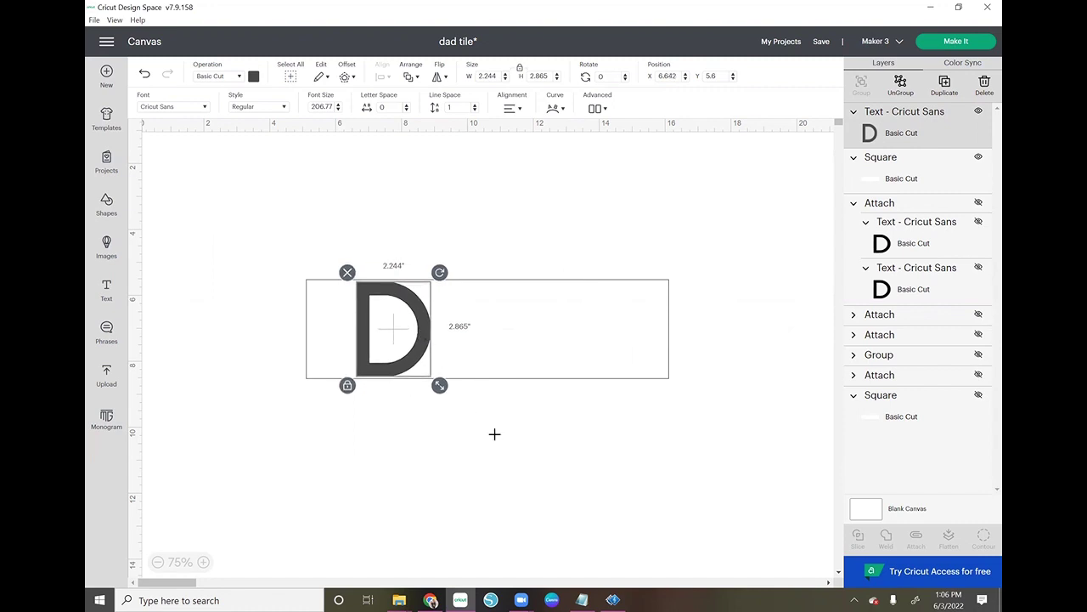
{"action": "left_click", "coordinate": [497, 439]}
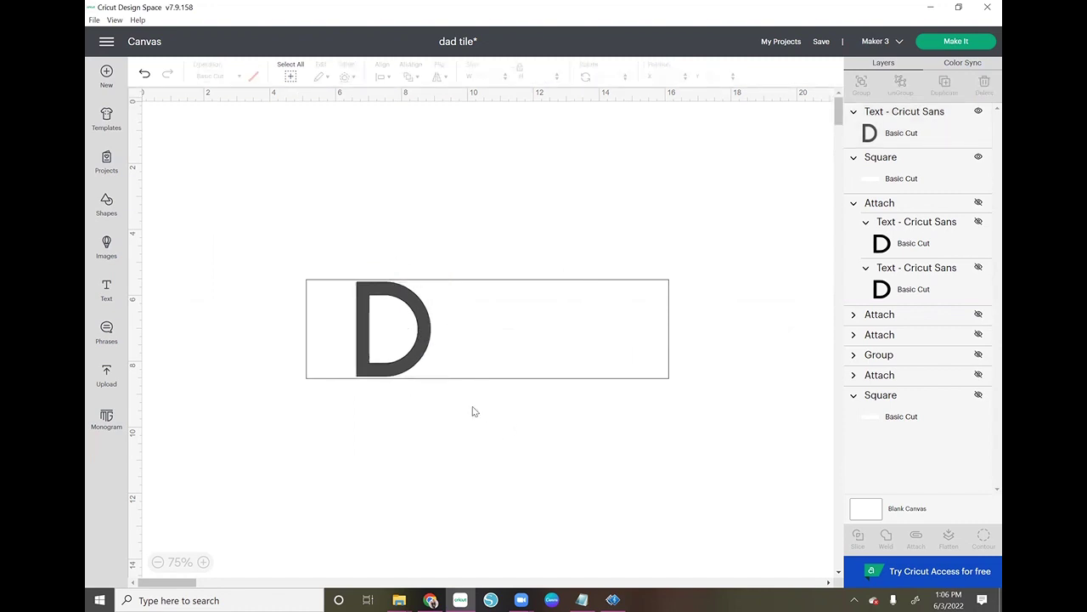
- Duplicate the letter D and place the copy in the rectangle's right half at about X 11.656, Y 5.614
{"action": "right_click", "coordinate": [415, 329]}
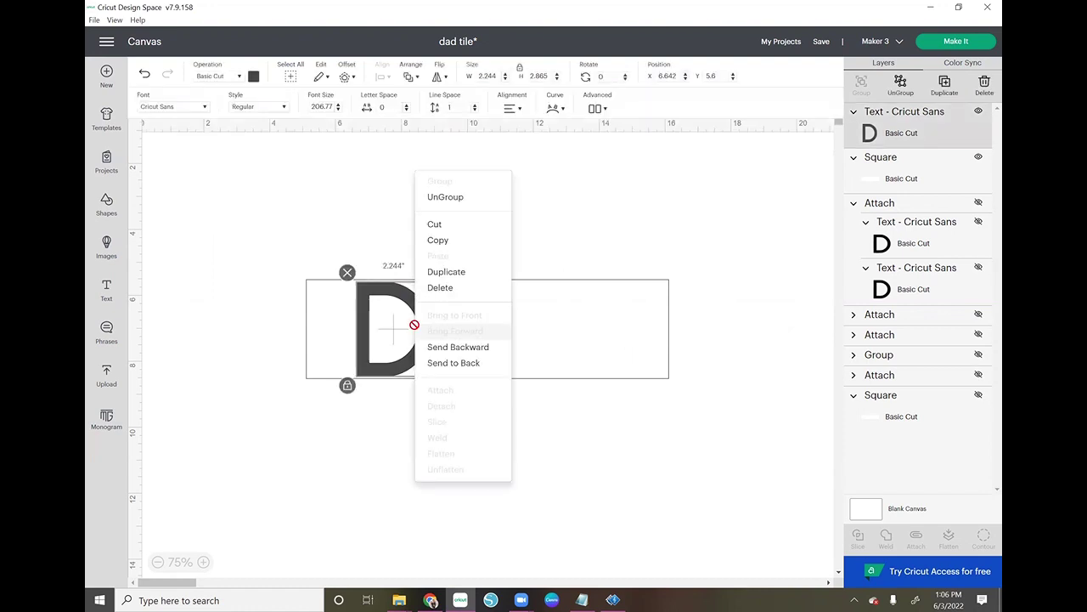
{"action": "left_click", "coordinate": [446, 271]}
{"action": "left_click_drag", "start_coordinate": [408, 336], "coordinate": [583, 318]}
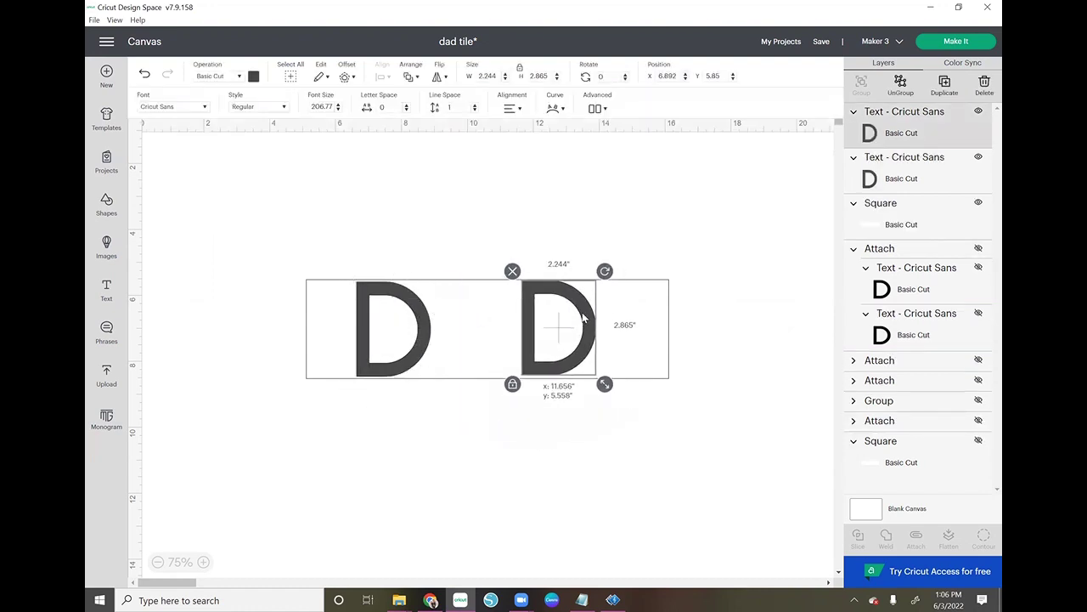
{"action": "left_click", "coordinate": [669, 336]}
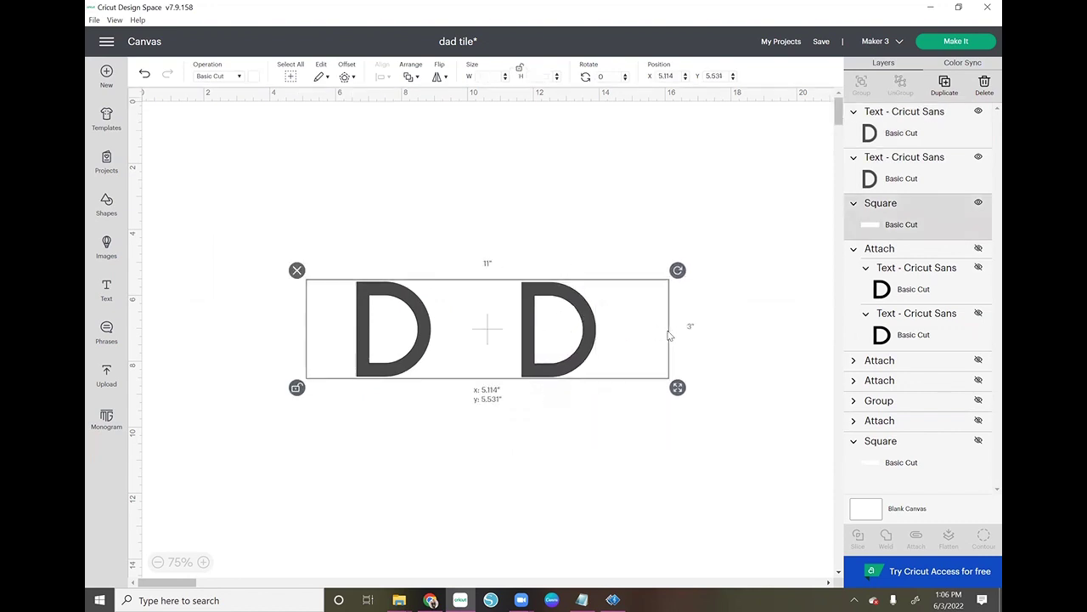
{"action": "left_click", "coordinate": [698, 460]}
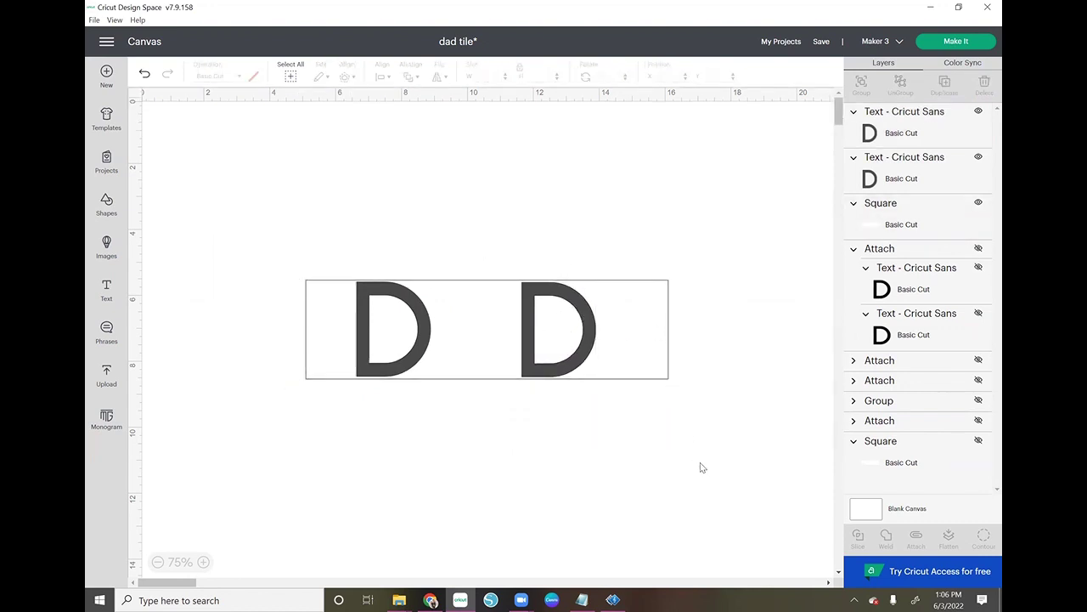
- Change the material color of both letter Ds to black
{"action": "left_click", "coordinate": [366, 291]}
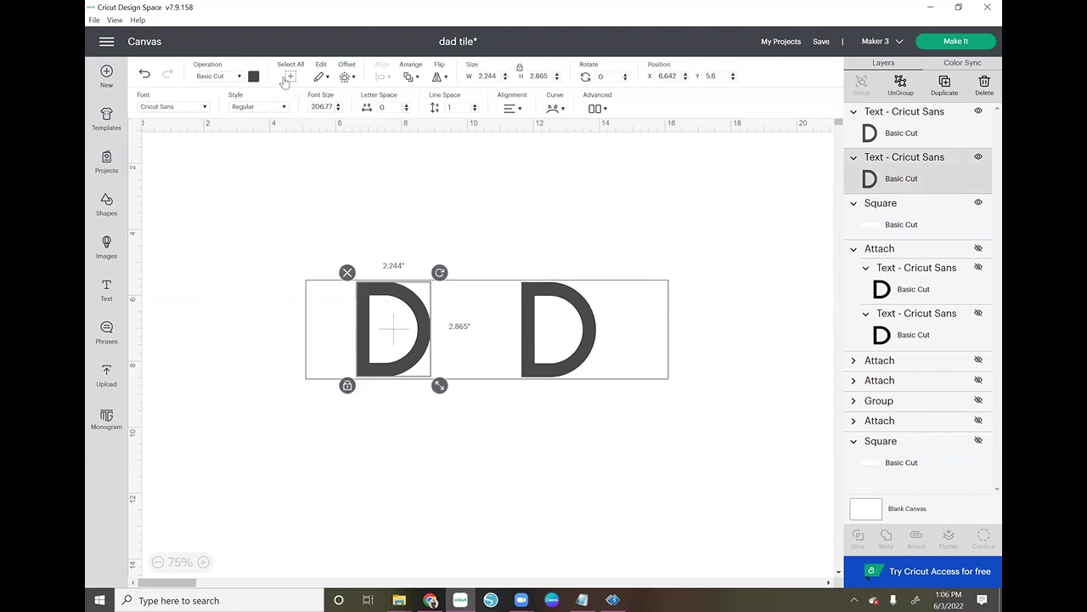
{"action": "left_click", "coordinate": [253, 76]}
{"action": "left_click", "coordinate": [296, 128]}
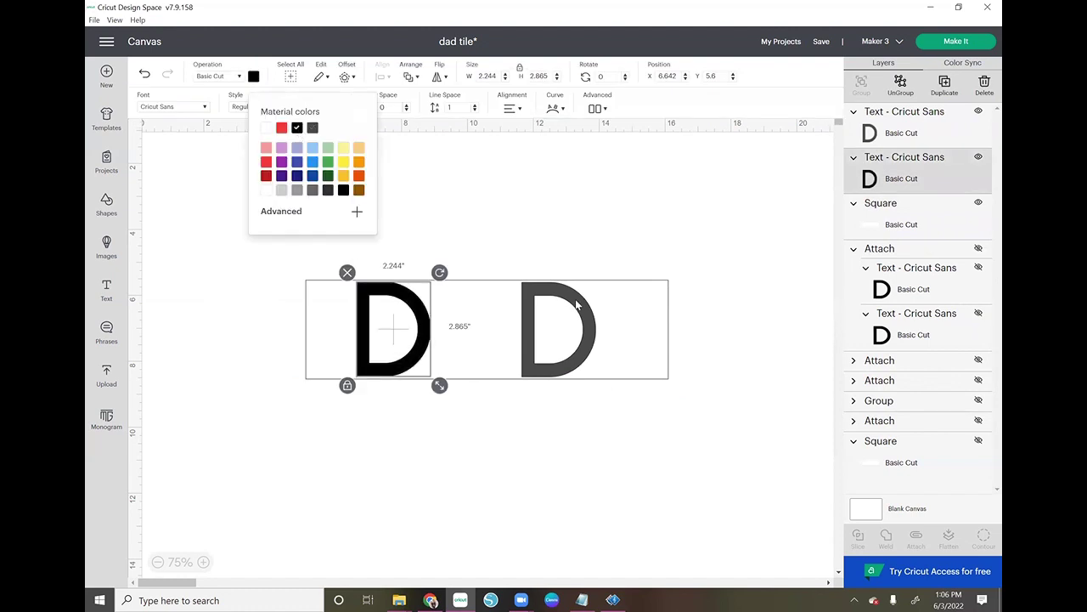
{"action": "left_click", "coordinate": [578, 305]}
{"action": "left_click", "coordinate": [253, 75]}
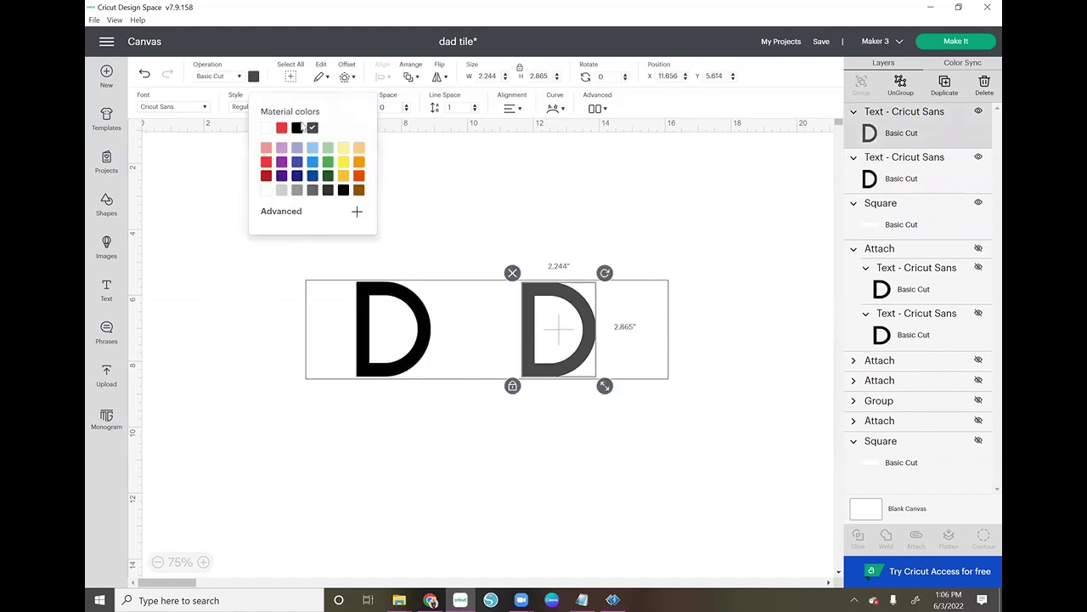
{"action": "left_click", "coordinate": [299, 128]}
{"action": "left_click", "coordinate": [548, 230]}
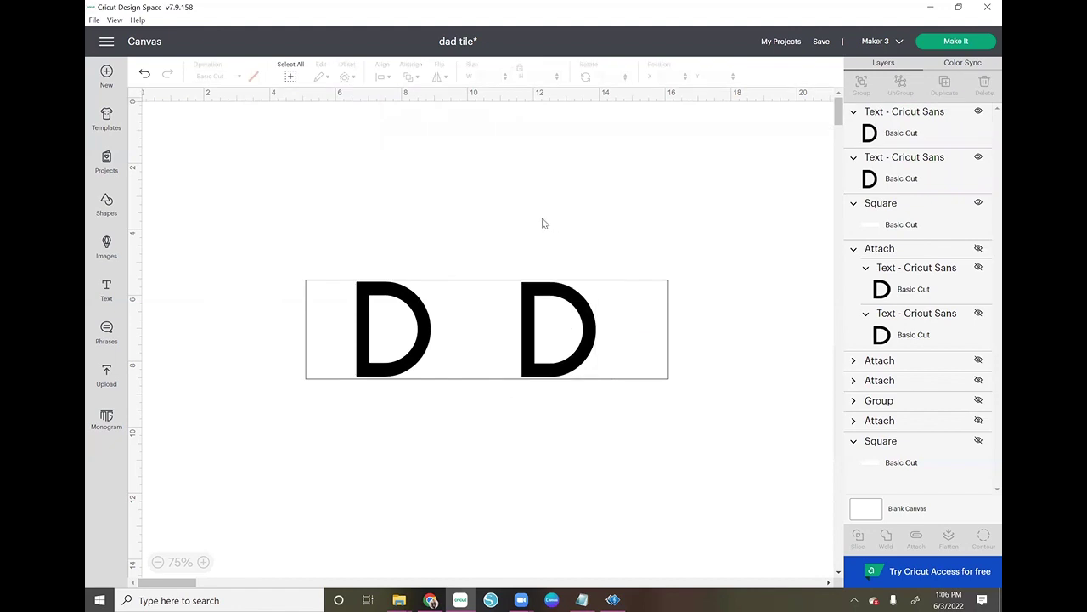
- Add the uploaded Thor hammer image to the canvas and shrink it to about 2.872 by 2.872 inches
{"action": "left_click", "coordinate": [106, 376]}
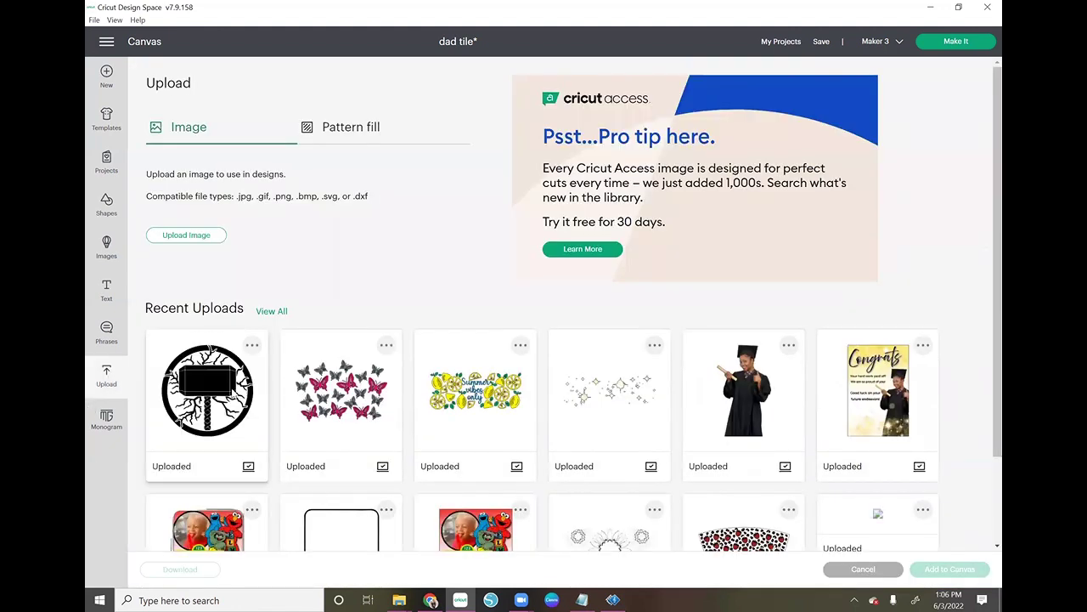
{"action": "left_click", "coordinate": [232, 391]}
{"action": "left_click", "coordinate": [961, 569]}
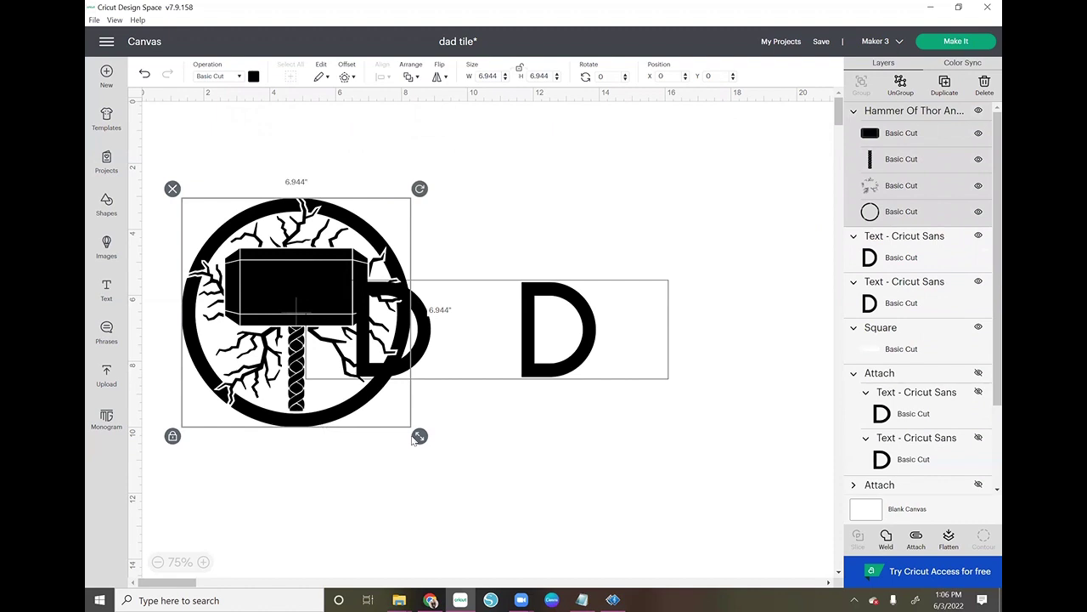
{"action": "left_click_drag", "start_coordinate": [420, 436], "coordinate": [284, 300]}
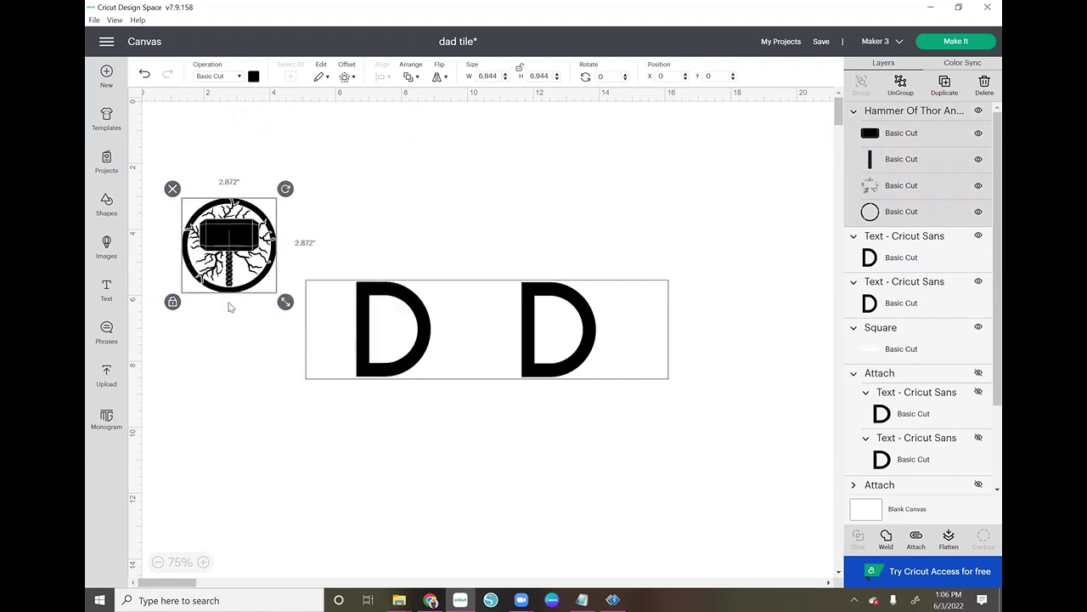
- Recolor the hammer image red and fit it between the two Ds at about 2.983 inches square
{"action": "left_click", "coordinate": [253, 76]}
{"action": "left_click", "coordinate": [281, 127]}
{"action": "left_click_drag", "start_coordinate": [266, 264], "coordinate": [501, 347]}
{"action": "left_click_drag", "start_coordinate": [526, 383], "coordinate": [535, 389]}
{"action": "left_click", "coordinate": [544, 443]}
{"action": "left_click", "coordinate": [489, 367]}
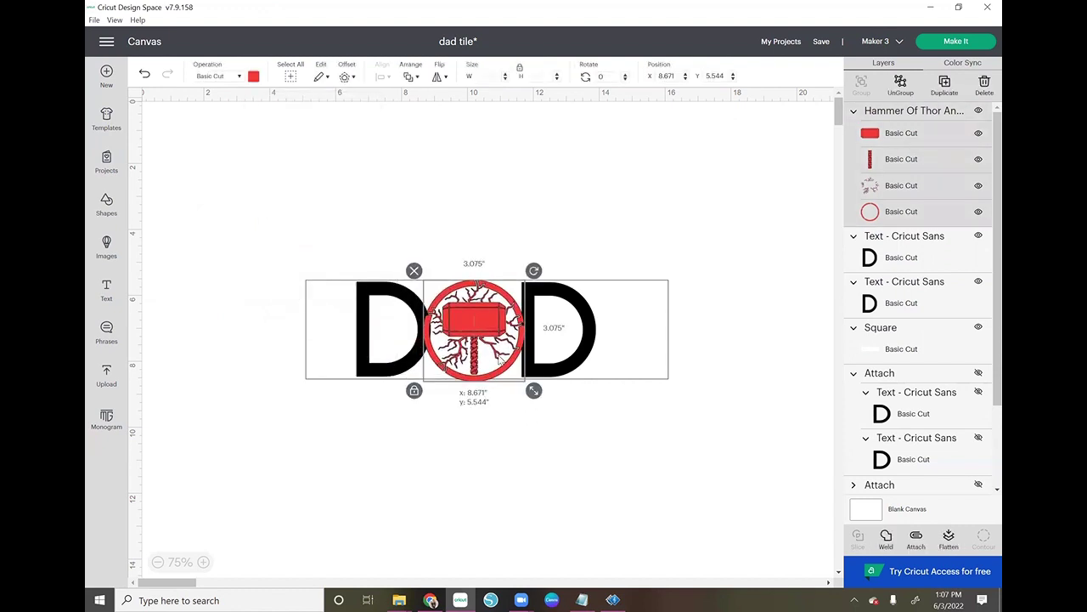
{"action": "left_click", "coordinate": [533, 448]}
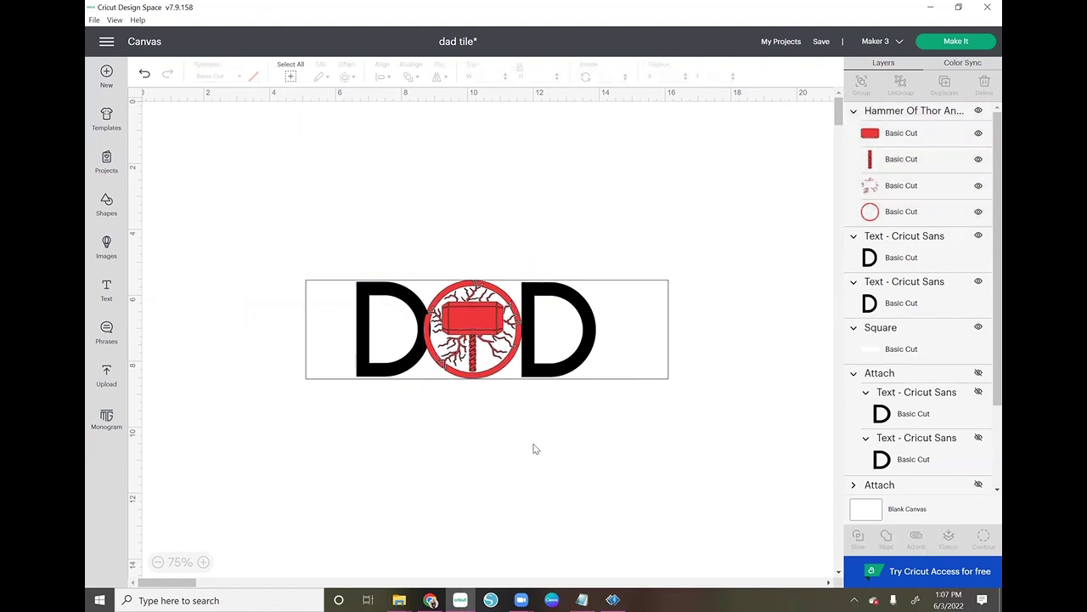
- Shrink the hammer image slightly and nudge it and the two Ds closer together to spell DAD
{"action": "left_click", "coordinate": [505, 357]}
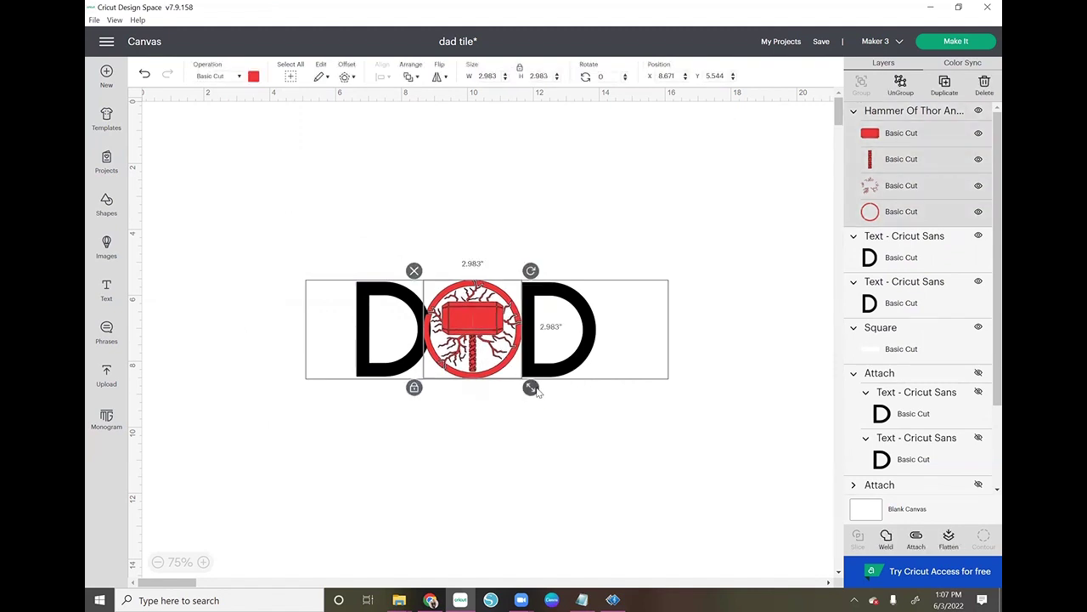
{"action": "left_click_drag", "start_coordinate": [530, 386], "coordinate": [529, 384]}
{"action": "left_click", "coordinate": [498, 382]}
{"action": "left_click_drag", "start_coordinate": [474, 343], "coordinate": [476, 345]}
{"action": "left_click_drag", "start_coordinate": [579, 325], "coordinate": [572, 329]}
{"action": "left_click_drag", "start_coordinate": [390, 322], "coordinate": [390, 322]}
{"action": "left_click", "coordinate": [532, 433]}
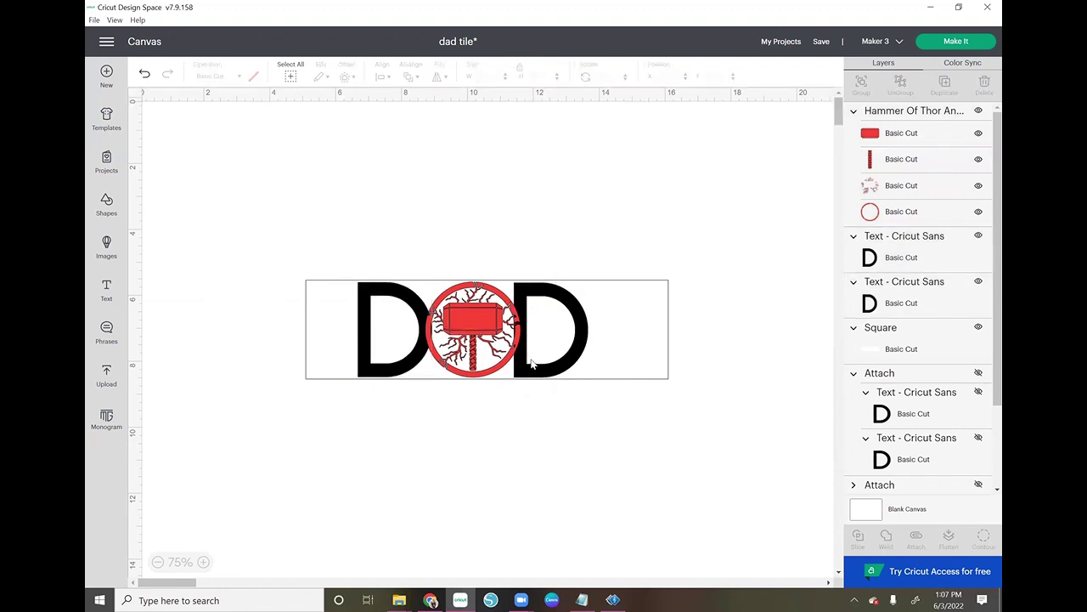
- Group the hammer image with both Ds, moving the rectangle aside to select them and back behind the group
{"action": "left_click_drag", "start_coordinate": [607, 342], "coordinate": [578, 207]}
{"action": "left_click", "coordinate": [333, 293]}
{"action": "left_click_drag", "start_coordinate": [383, 294], "coordinate": [658, 378]}
{"action": "left_click", "coordinate": [861, 88]}
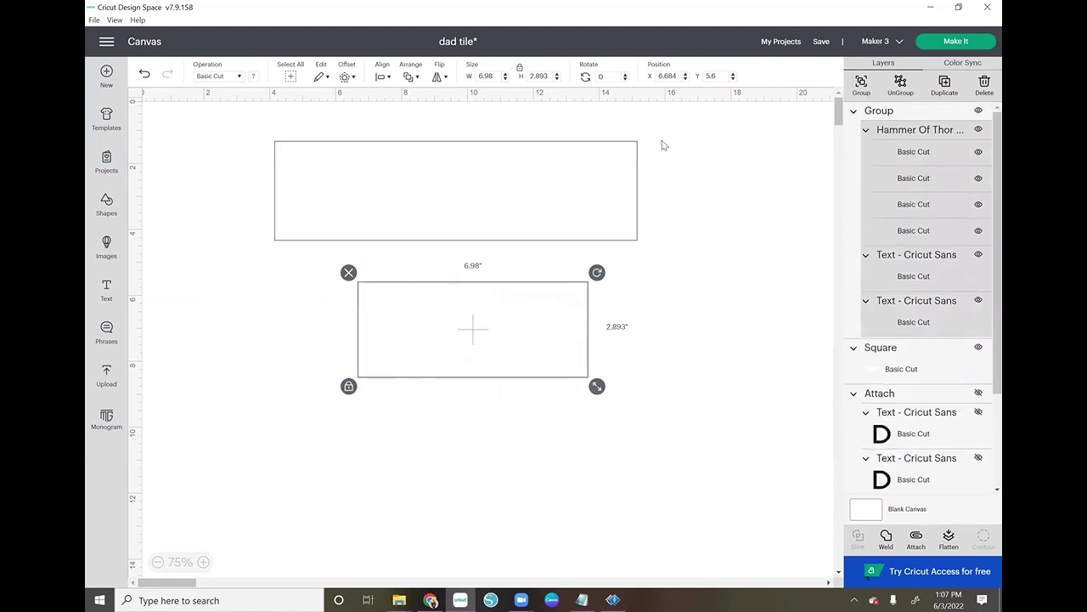
{"action": "left_click_drag", "start_coordinate": [607, 181], "coordinate": [591, 330]}
{"action": "left_click", "coordinate": [581, 330]}
{"action": "left_click", "coordinate": [362, 383]}
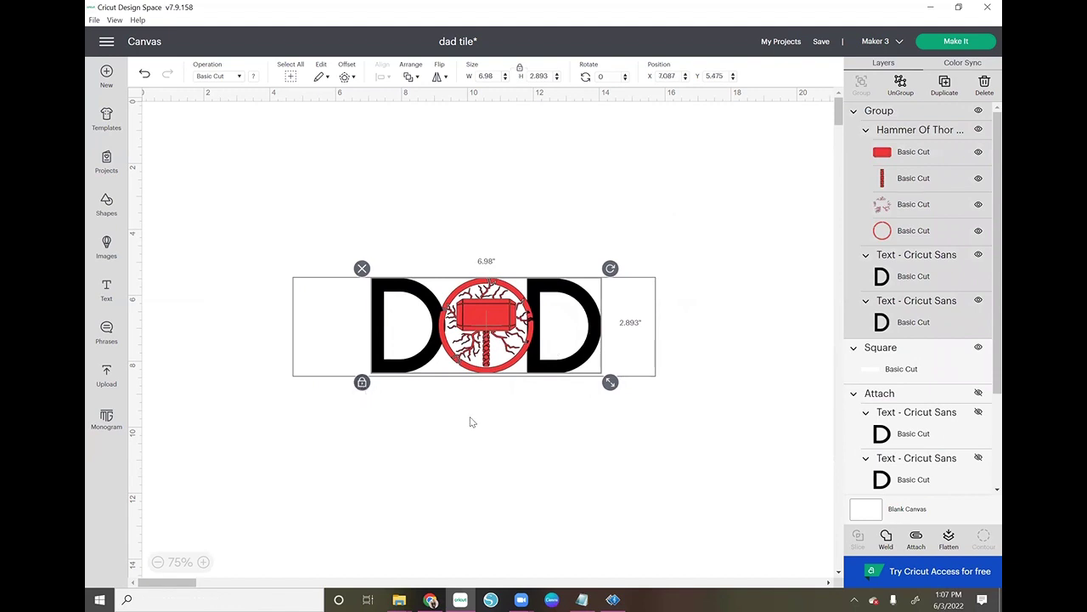
- Stretch the grouped design to about 8.091 by 2.893 inches and center it in the rectangle at about X 6.267, Y 5.53
{"action": "left_click_drag", "start_coordinate": [610, 383], "coordinate": [641, 385]}
{"action": "left_click_drag", "start_coordinate": [609, 348], "coordinate": [586, 349]}
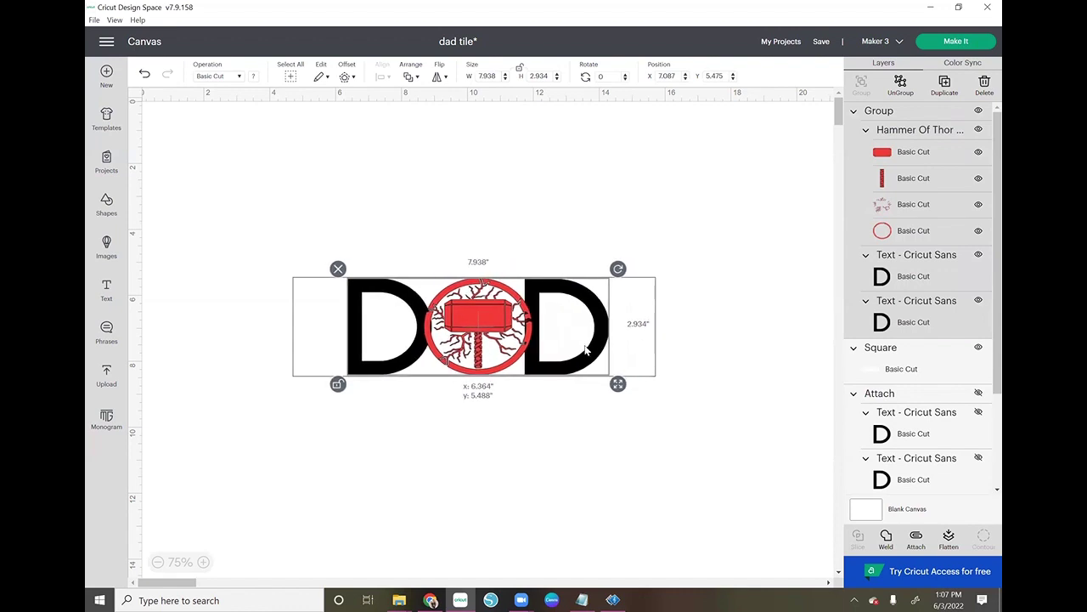
{"action": "left_click_drag", "start_coordinate": [620, 386], "coordinate": [623, 382]}
{"action": "left_click", "coordinate": [597, 431]}
{"action": "left_click_drag", "start_coordinate": [558, 339], "coordinate": [593, 352]}
{"action": "left_click", "coordinate": [612, 437]}
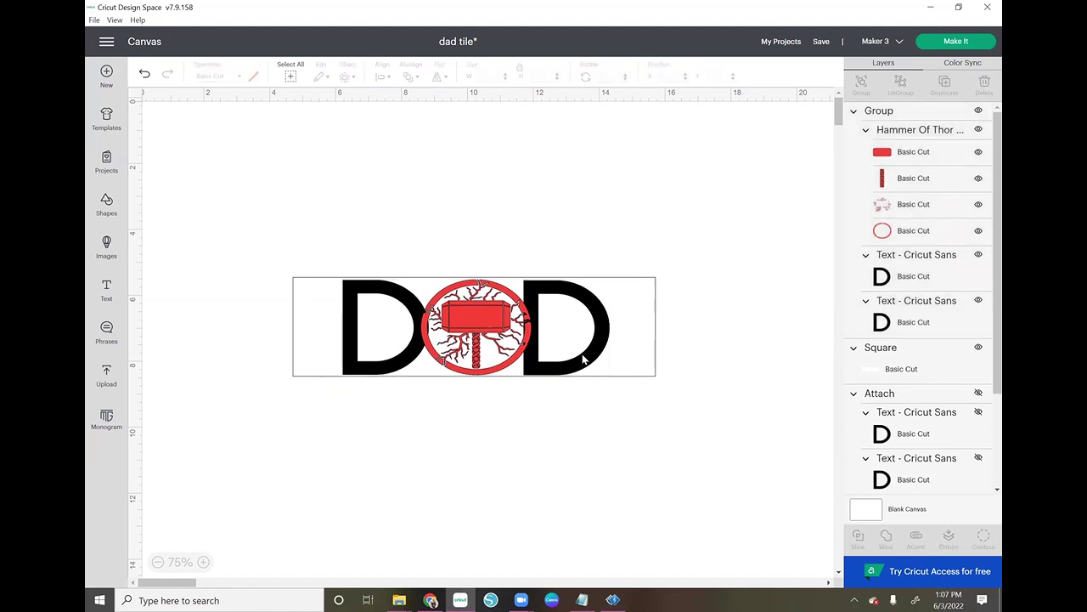
{"action": "left_click", "coordinate": [583, 360]}
{"action": "left_click", "coordinate": [604, 437]}
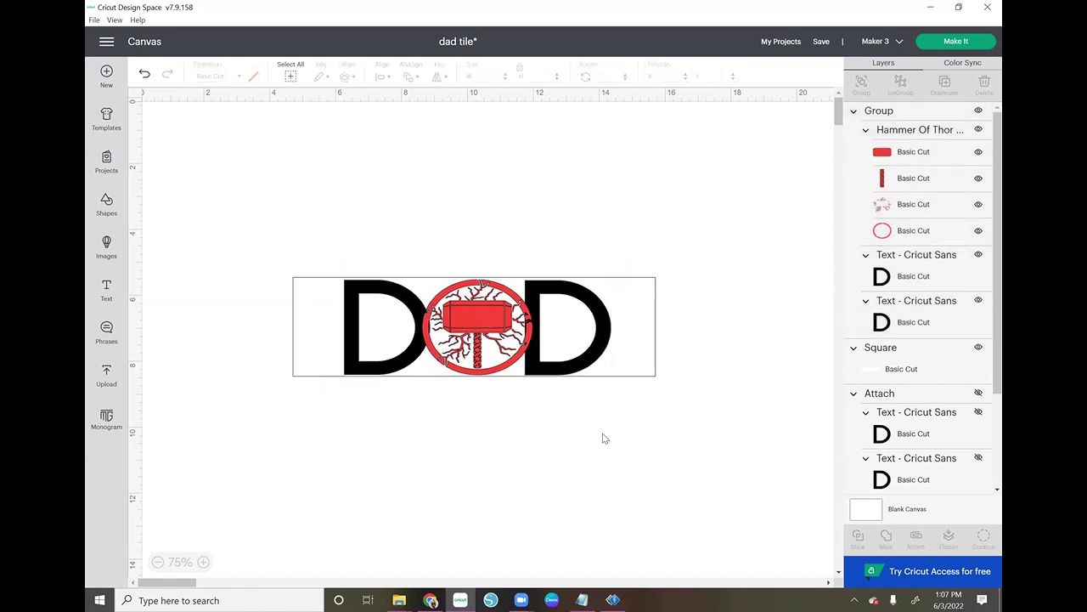
- Ungroup the DAD design and attach the hammer image's layers to each other
{"action": "left_click", "coordinate": [574, 360]}
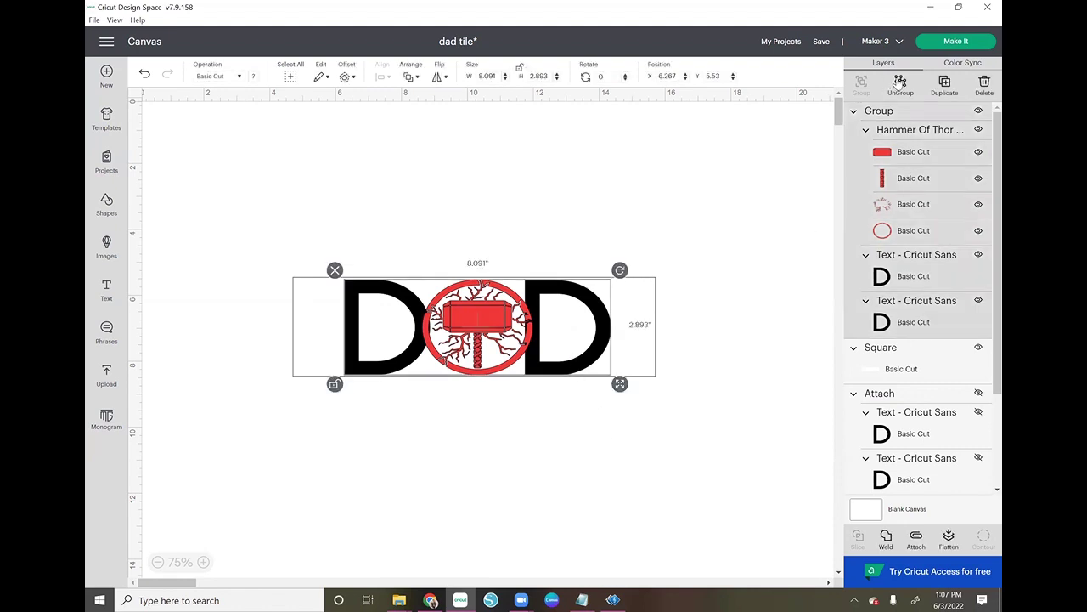
{"action": "left_click", "coordinate": [899, 83]}
{"action": "left_click", "coordinate": [660, 152]}
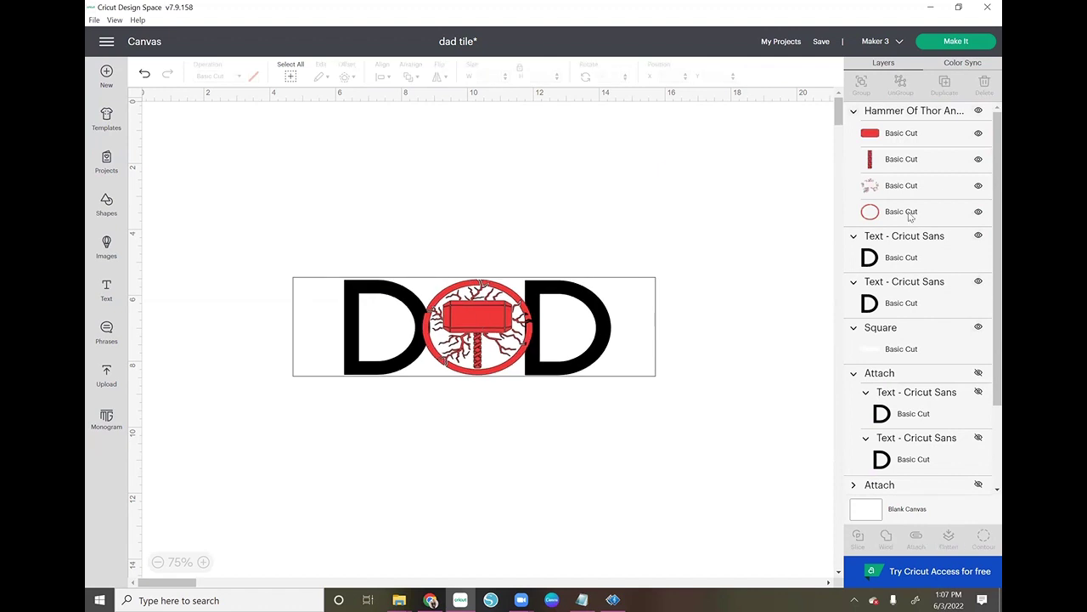
{"action": "left_click", "coordinate": [927, 117]}
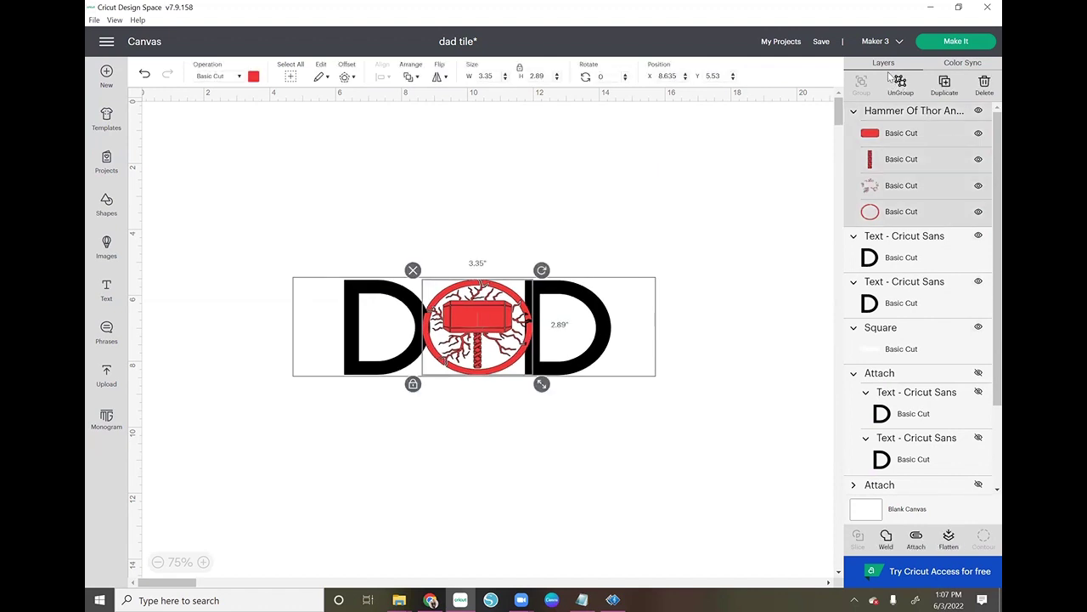
{"action": "left_click", "coordinate": [916, 537]}
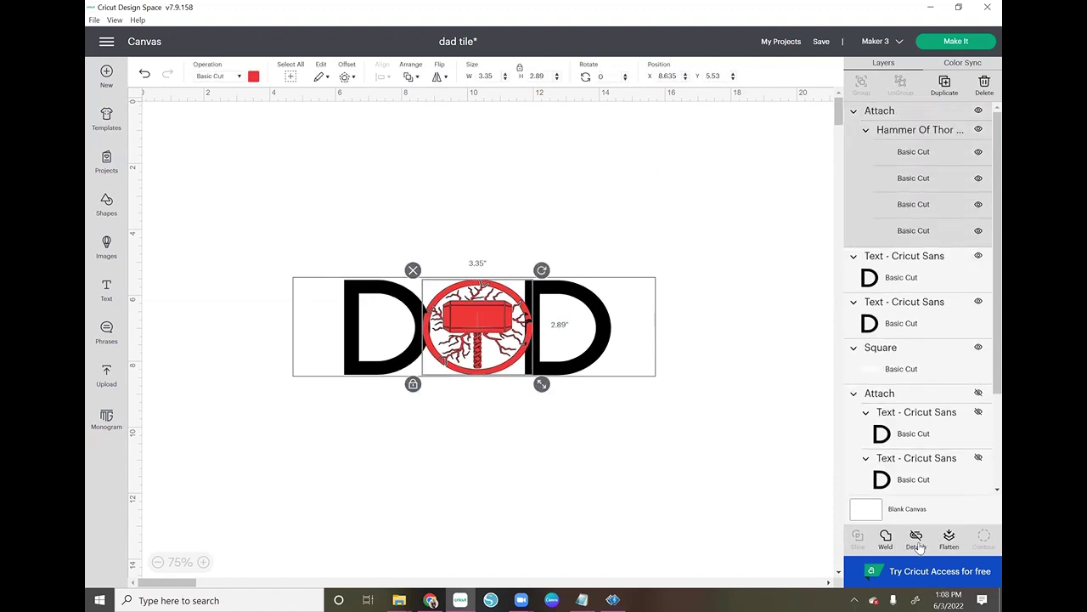
{"action": "left_click", "coordinate": [854, 111]}
- Attach the two Ds to each other and send them backward behind the hammer image
{"action": "left_click", "coordinate": [354, 296]}
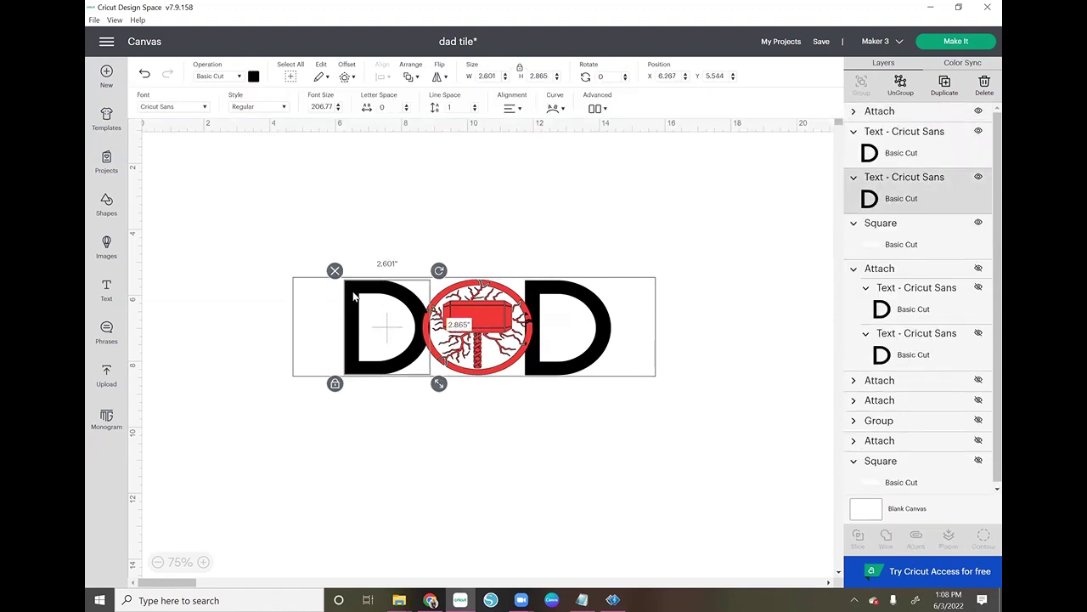
{"action": "left_click", "coordinate": [593, 304], "text": "shift"}
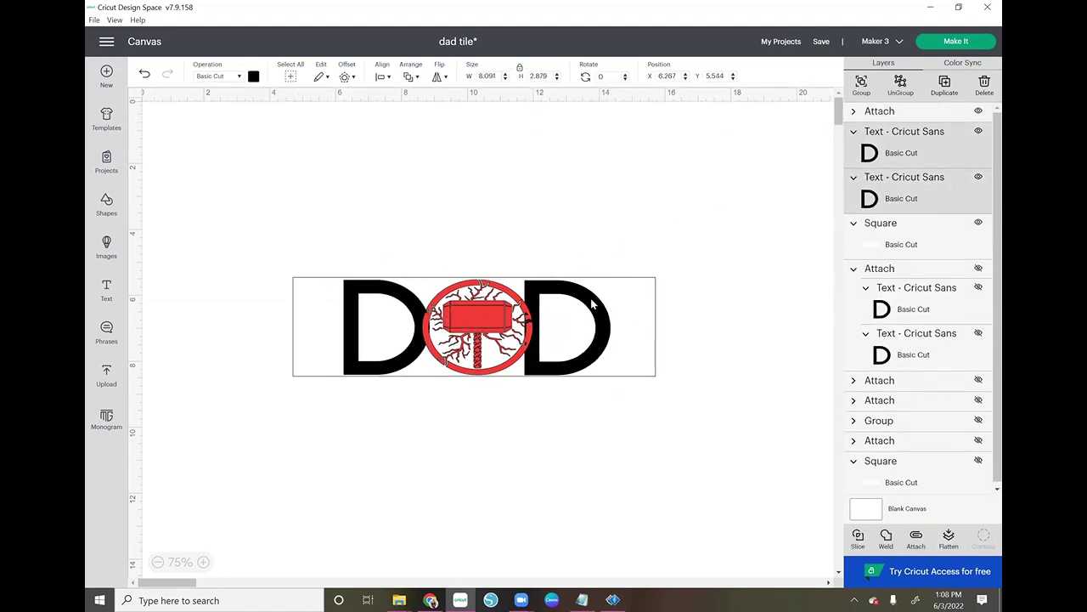
{"action": "left_click", "coordinate": [918, 544]}
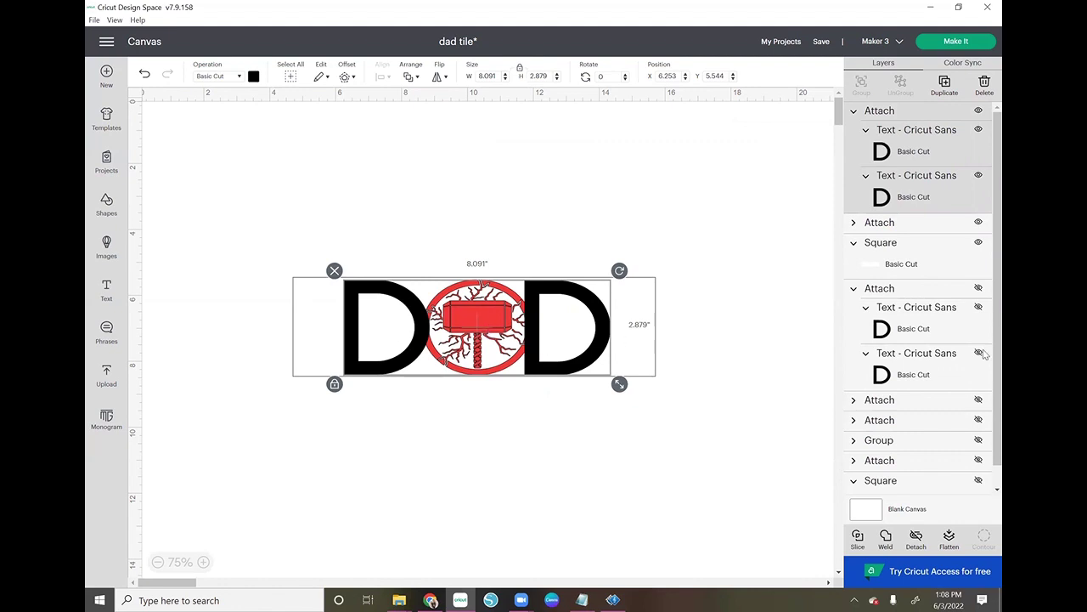
{"action": "right_click", "coordinate": [545, 293]}
{"action": "left_click", "coordinate": [583, 324]}
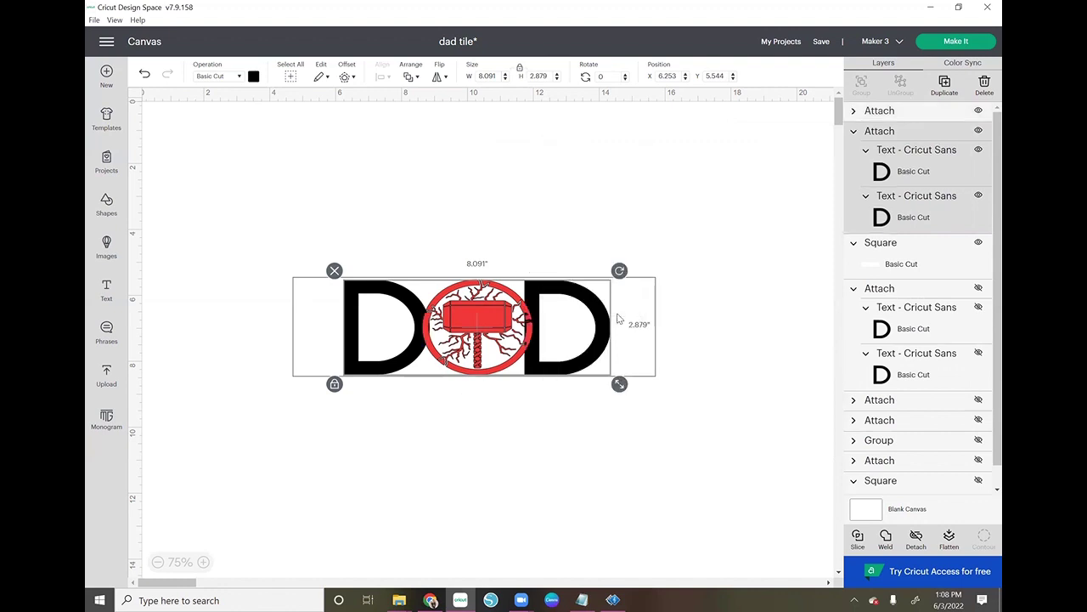
{"action": "left_click", "coordinate": [766, 344]}
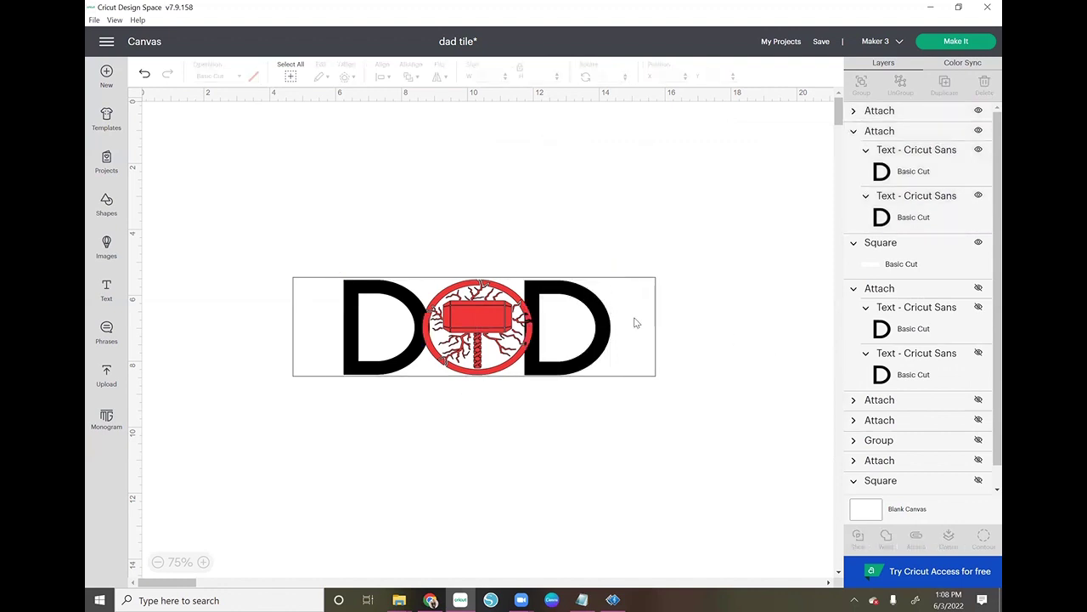
- Add the letters H, E, R and O as four separate text objects beside the rectangle
{"action": "left_click", "coordinate": [114, 295]}
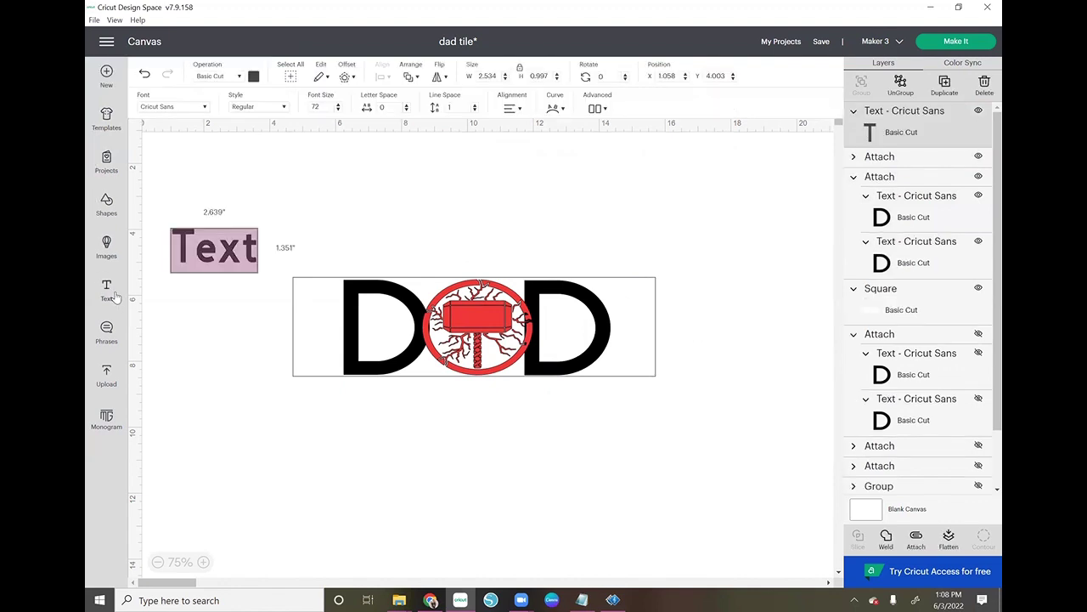
{"action": "type", "text": "H"}
{"action": "left_click", "coordinate": [204, 287]}
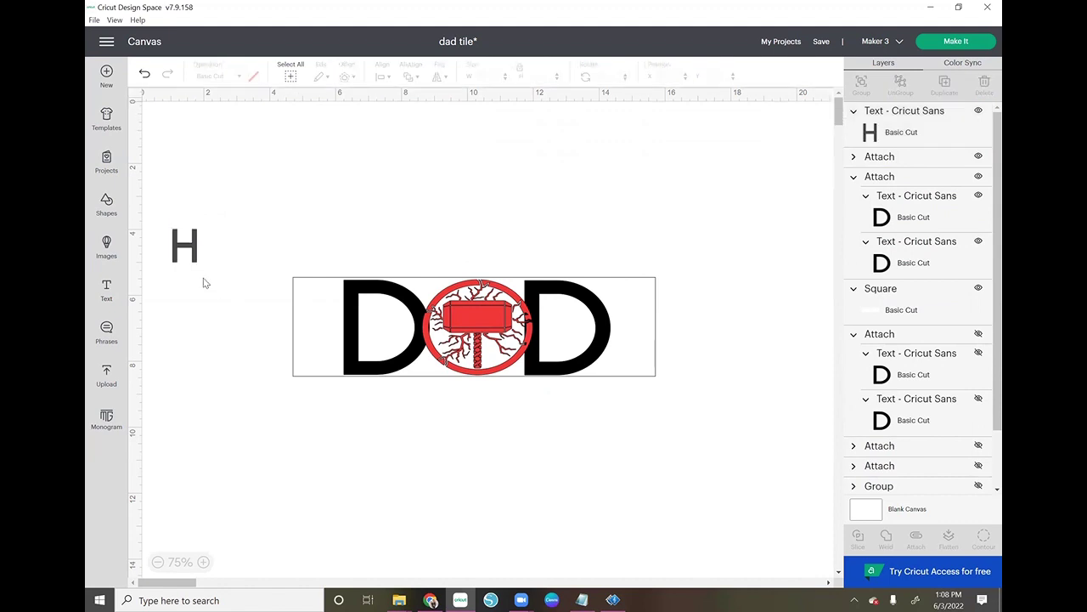
{"action": "left_click", "coordinate": [107, 289]}
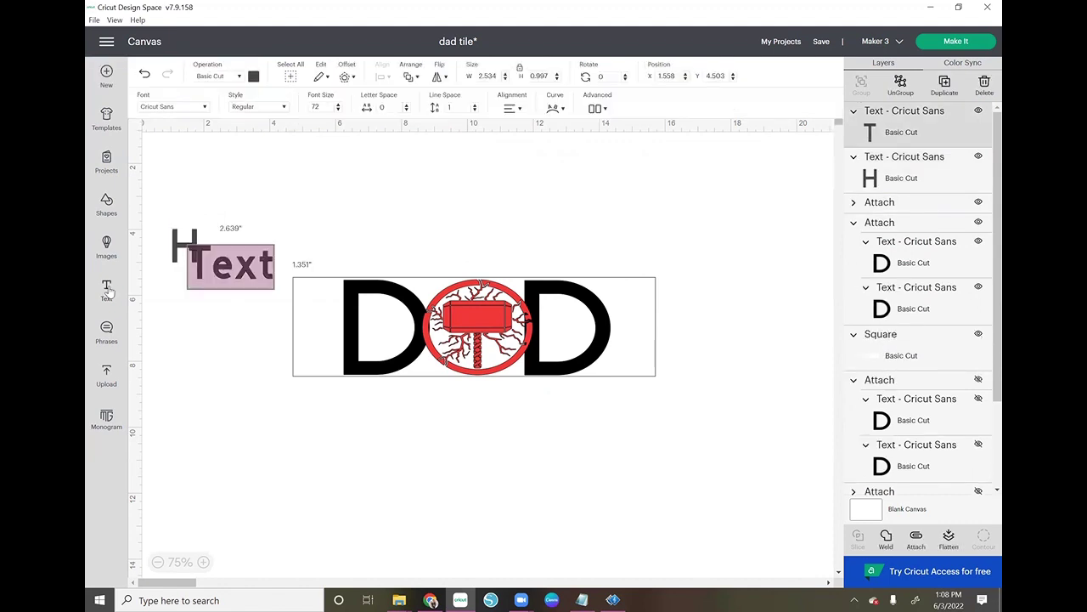
{"action": "type", "text": "E"}
{"action": "left_click", "coordinate": [109, 290]}
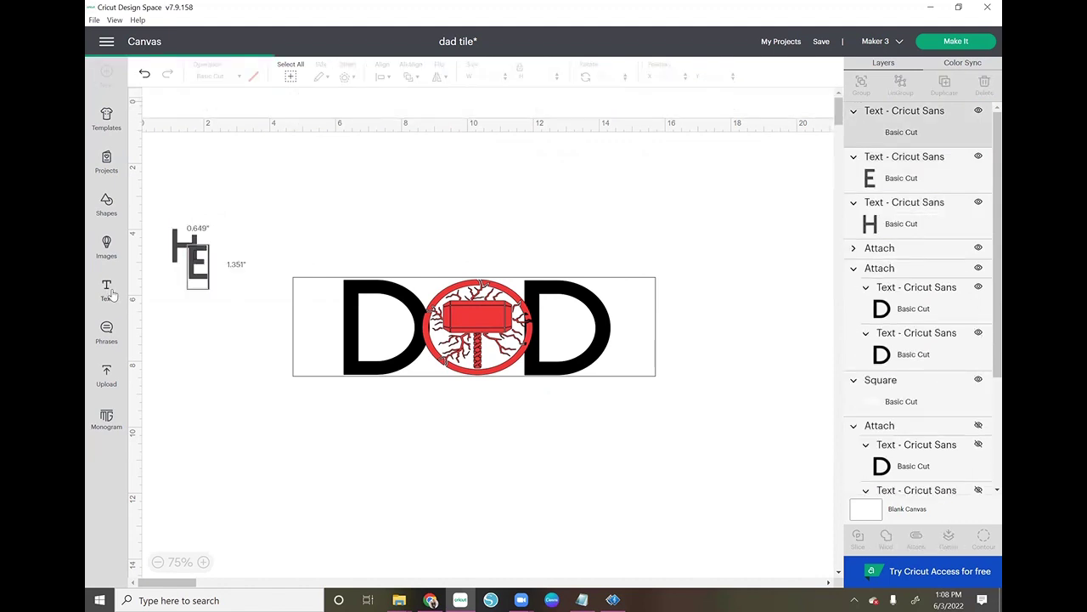
{"action": "type", "text": "R"}
{"action": "left_click", "coordinate": [109, 291]}
{"action": "type", "text": "O"}
{"action": "left_click", "coordinate": [247, 344]}
- Center the four HERO letters horizontally into one column and distribute them vertically
{"action": "left_click_drag", "start_coordinate": [180, 208], "coordinate": [241, 330]}
{"action": "left_click", "coordinate": [380, 77]}
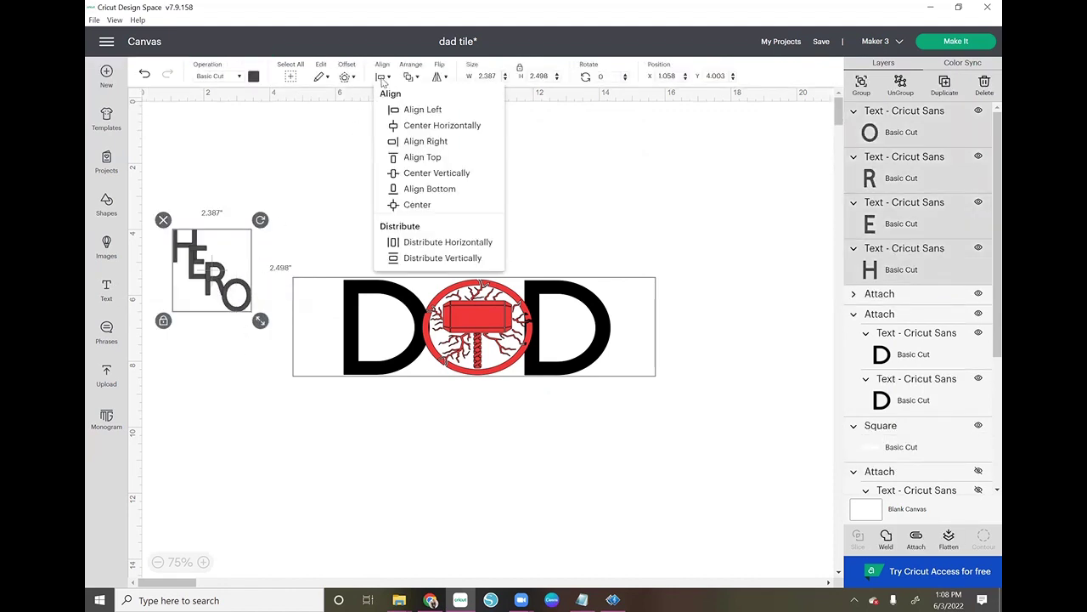
{"action": "left_click", "coordinate": [450, 126]}
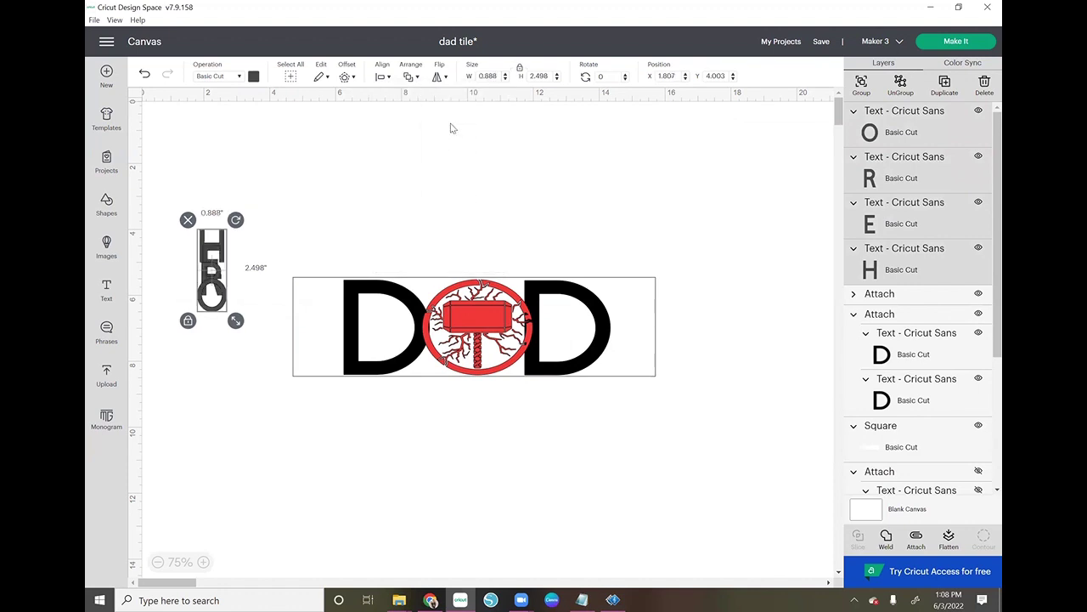
{"action": "left_click", "coordinate": [383, 78]}
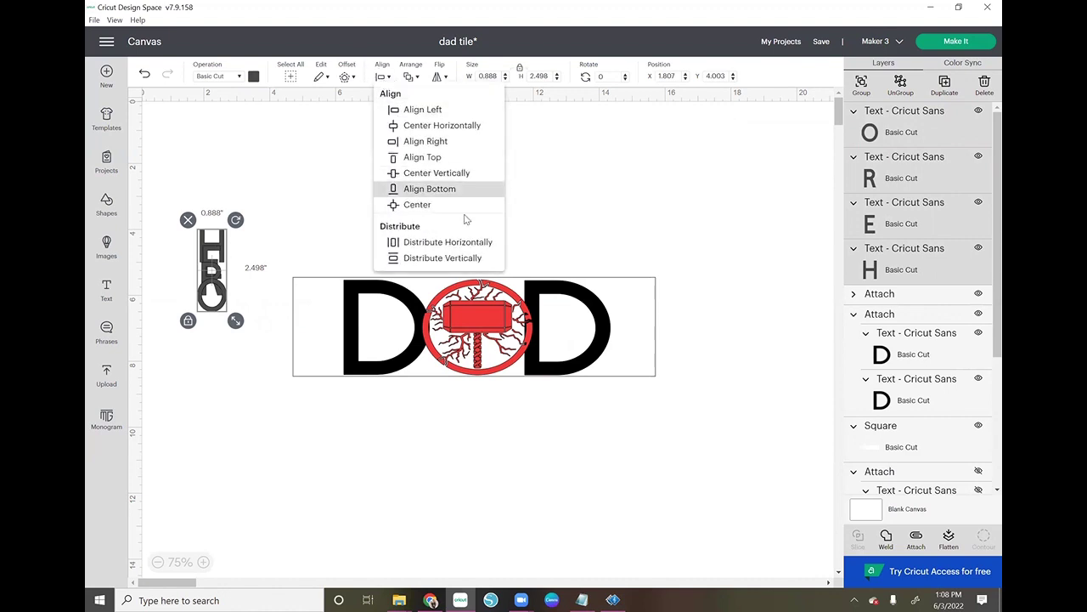
{"action": "left_click", "coordinate": [493, 257]}
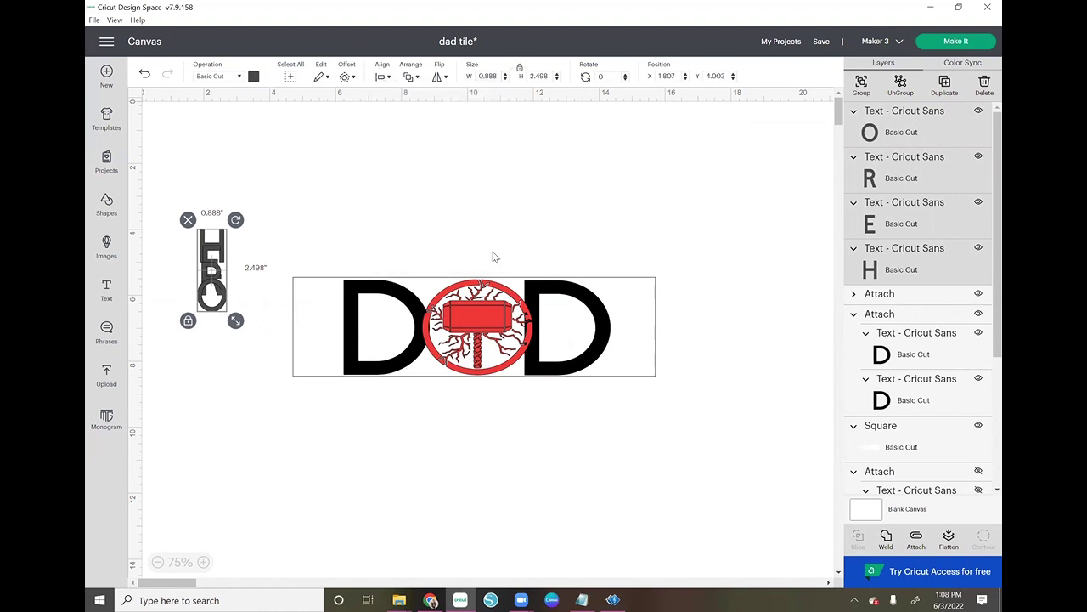
{"action": "left_click", "coordinate": [399, 230]}
- Spread the letters H, E, R and O apart into a vertical column about 5.081 inches tall
{"action": "left_click_drag", "start_coordinate": [217, 299], "coordinate": [227, 364]}
{"action": "left_click_drag", "start_coordinate": [214, 251], "coordinate": [227, 224]}
{"action": "left_click_drag", "start_coordinate": [214, 282], "coordinate": [226, 278]}
{"action": "left_click_drag", "start_coordinate": [220, 322], "coordinate": [231, 324]}
{"action": "left_click_drag", "start_coordinate": [227, 369], "coordinate": [228, 373]}
{"action": "left_click_drag", "start_coordinate": [227, 325], "coordinate": [226, 328]}
- Distribute the four spread-out HERO letters evenly in the vertical direction
{"action": "left_click_drag", "start_coordinate": [206, 198], "coordinate": [246, 393]}
{"action": "left_click", "coordinate": [385, 74]}
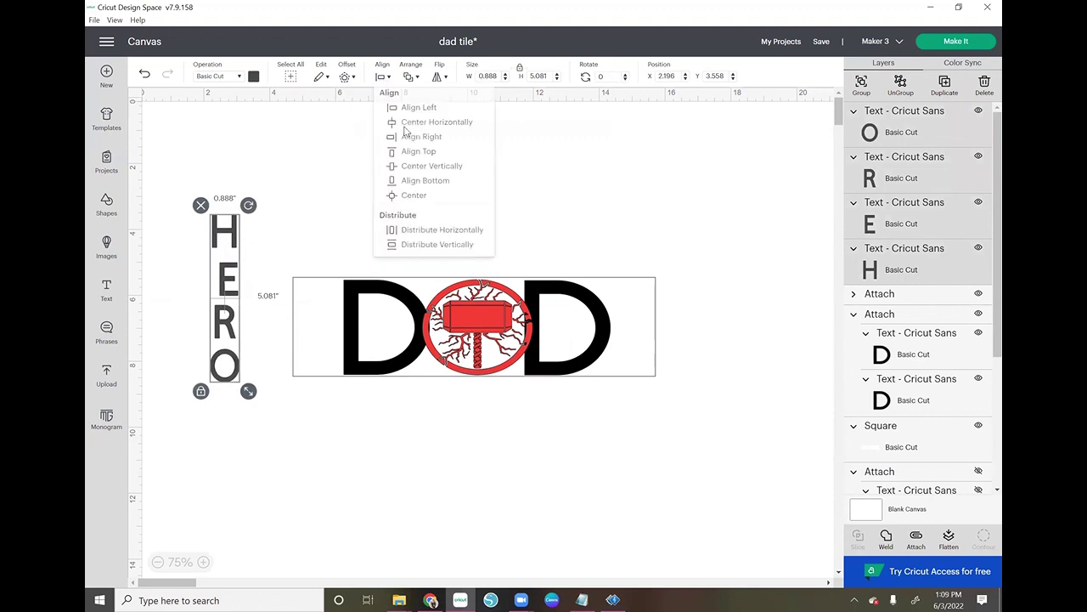
{"action": "left_click", "coordinate": [464, 259]}
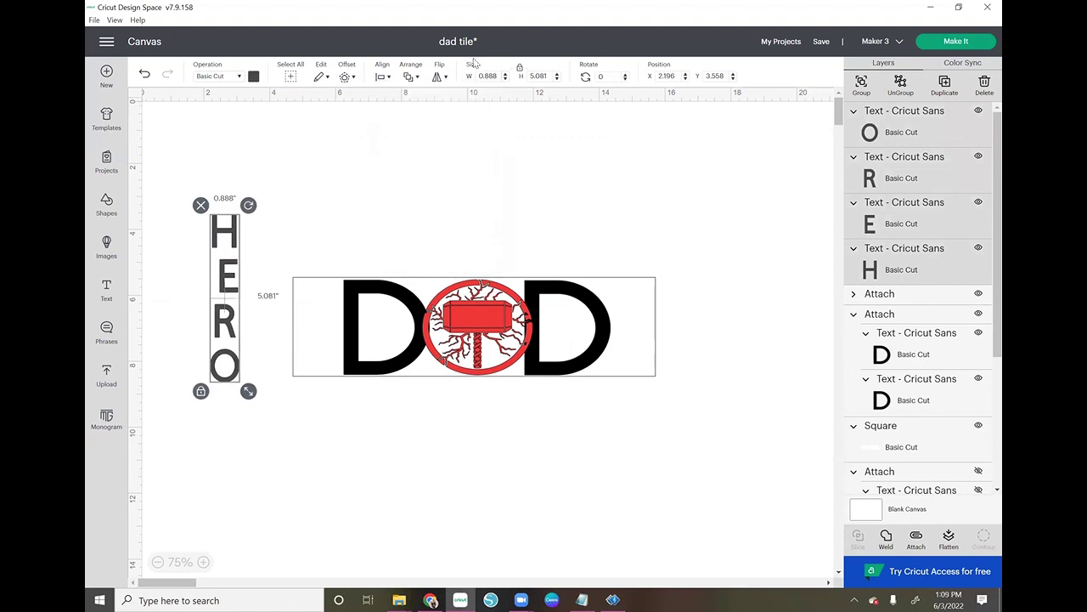
- Center the four HERO letters horizontally on one axis and attach them together as one group
{"action": "left_click", "coordinate": [380, 77]}
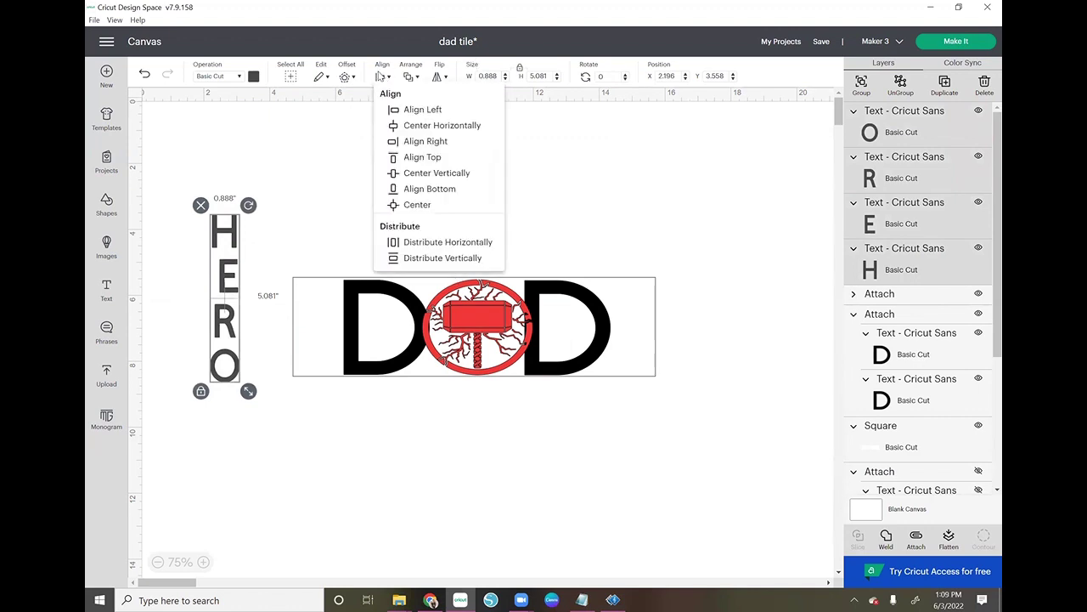
{"action": "left_click", "coordinate": [486, 126]}
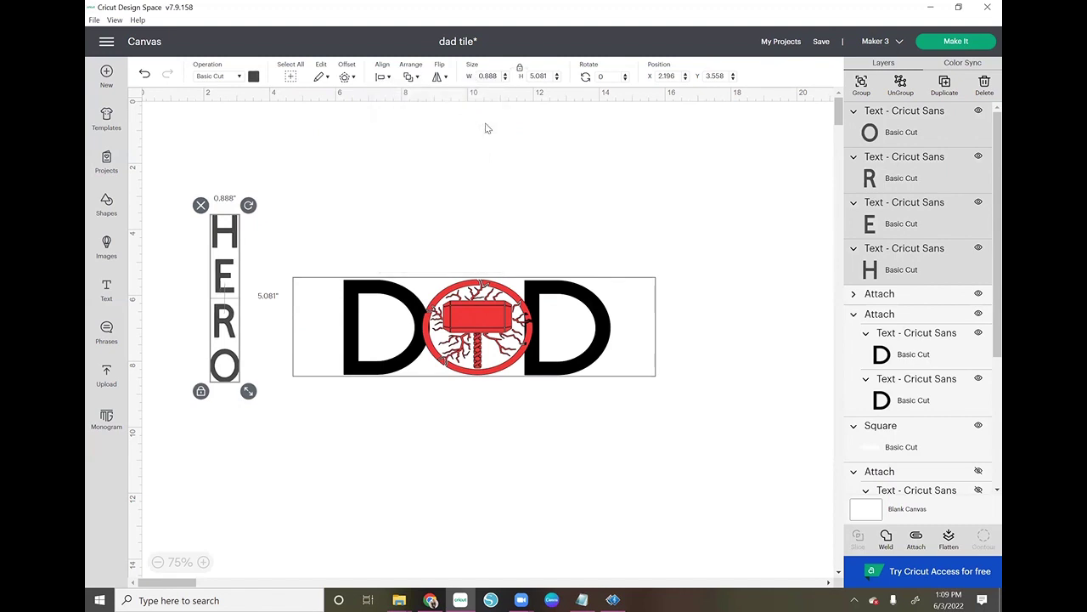
{"action": "left_click", "coordinate": [861, 83]}
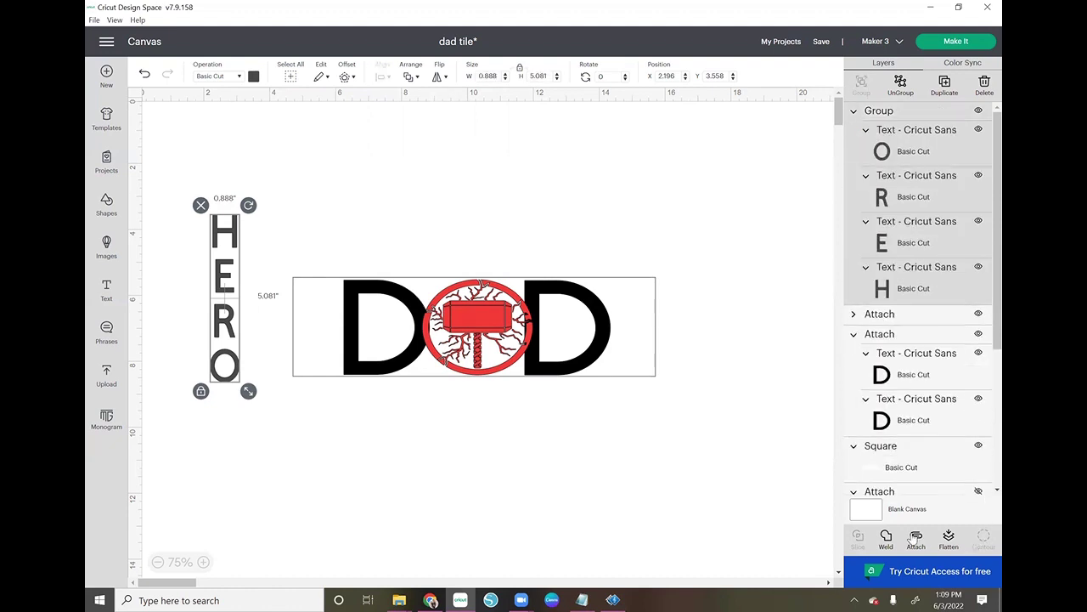
{"action": "left_click", "coordinate": [916, 540]}
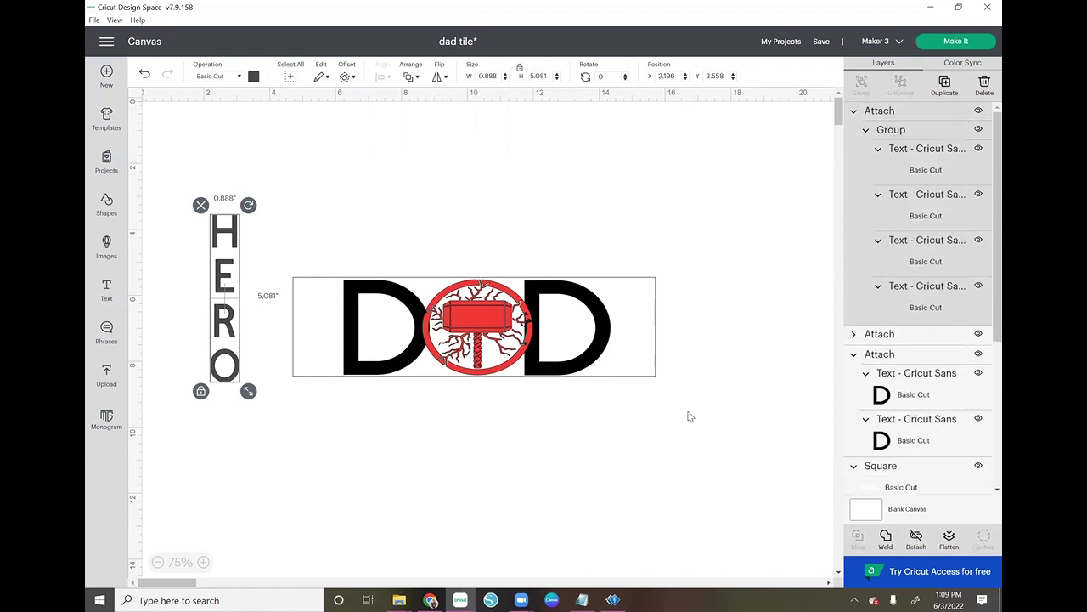
- Color the HERO lettering red and fit it, about 2.545 inches tall, into the rectangle before the first D
{"action": "left_click", "coordinate": [253, 76]}
{"action": "left_click", "coordinate": [282, 128]}
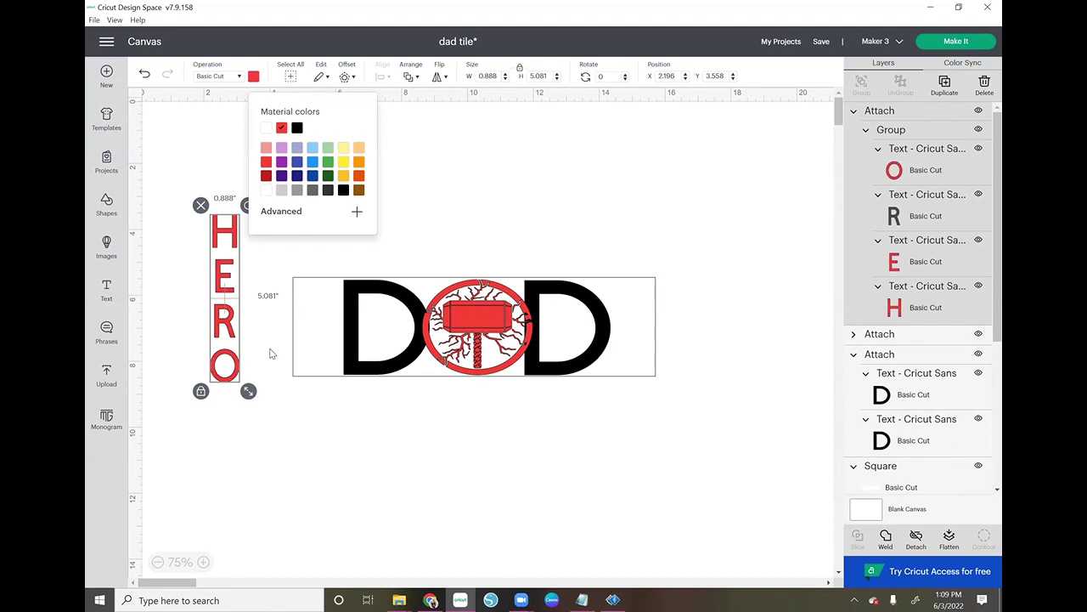
{"action": "left_click_drag", "start_coordinate": [246, 389], "coordinate": [215, 327]}
{"action": "left_click_drag", "start_coordinate": [219, 264], "coordinate": [313, 323]}
{"action": "left_click_drag", "start_coordinate": [330, 382], "coordinate": [329, 369]}
{"action": "left_click", "coordinate": [310, 327]}
{"action": "left_click_drag", "start_coordinate": [311, 330], "coordinate": [346, 308]}
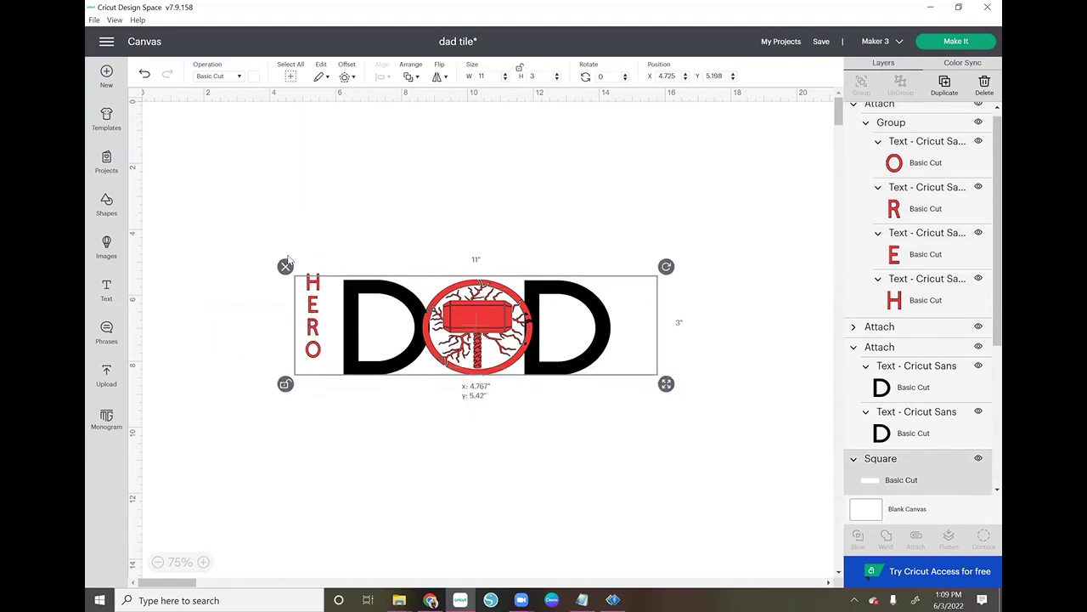
{"action": "left_click", "coordinate": [144, 75]}
{"action": "left_click", "coordinate": [144, 76]}
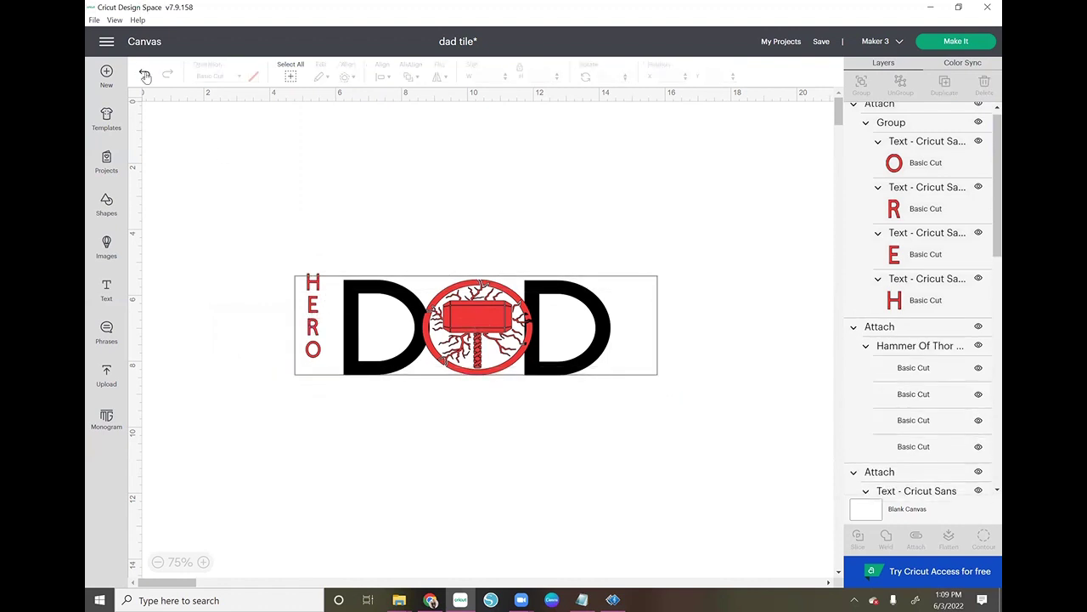
{"action": "key", "text": "ctrl+z"}
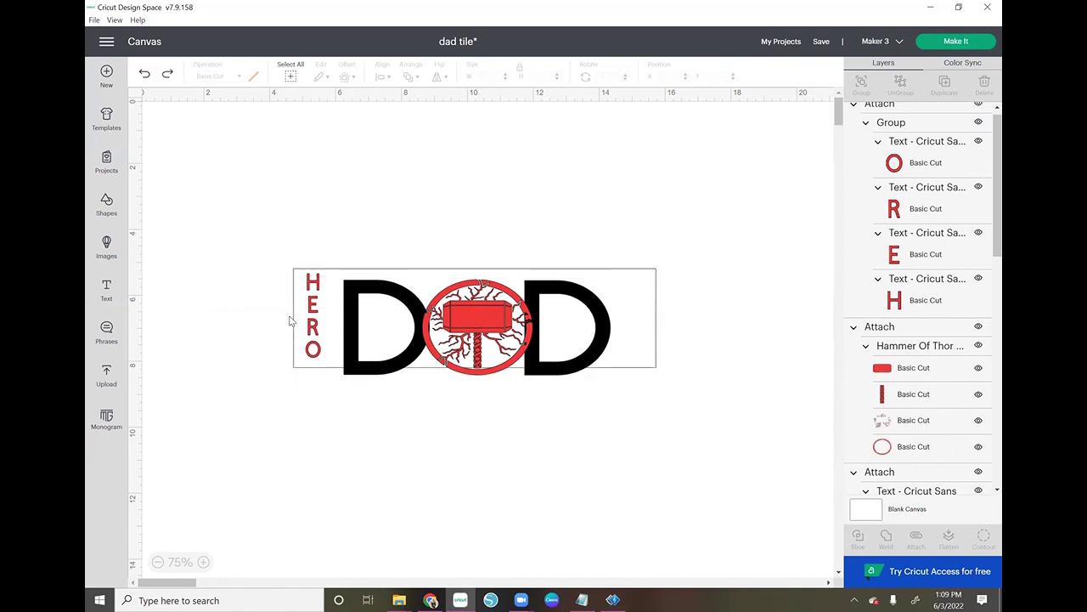
{"action": "left_click", "coordinate": [145, 76]}
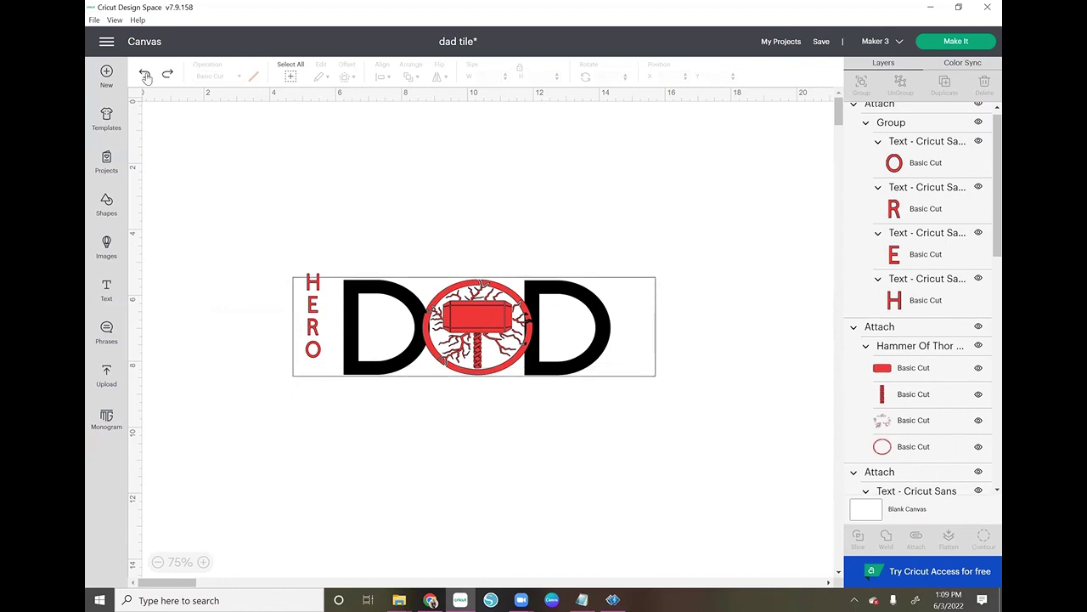
- Lower the HERO lettering so that it sits within the height of the rectangle before the first D
{"action": "left_click_drag", "start_coordinate": [312, 330], "coordinate": [315, 336]}
{"action": "left_click", "coordinate": [229, 300]}
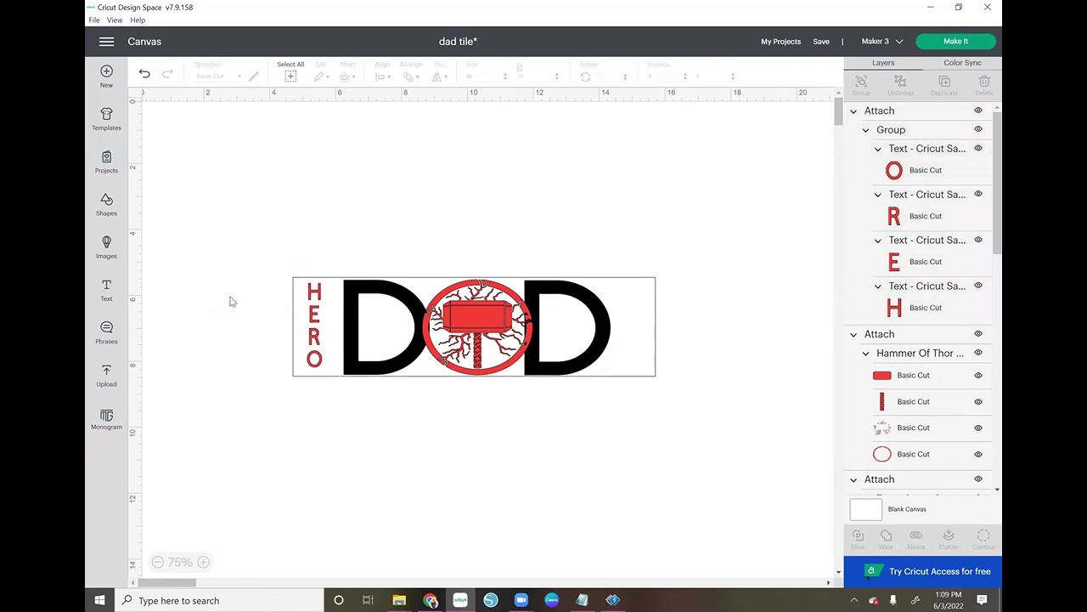
- Duplicate the HERO lettering and place the copy after the second D, enlarged to about 2.651 inches tall
{"action": "right_click", "coordinate": [314, 321]}
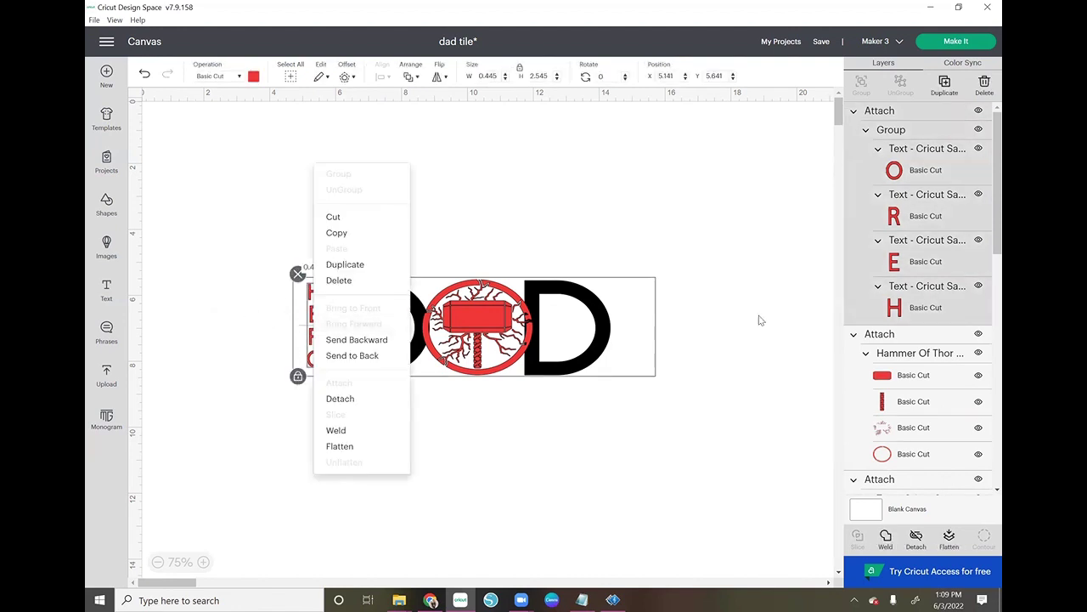
{"action": "left_click", "coordinate": [941, 88]}
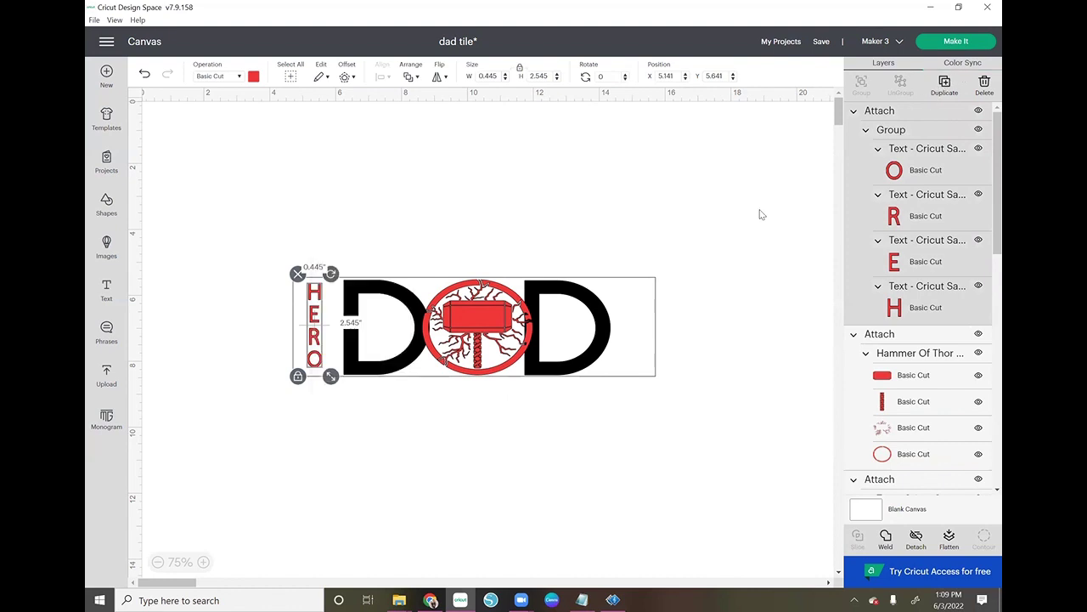
{"action": "left_click_drag", "start_coordinate": [329, 345], "coordinate": [638, 336]}
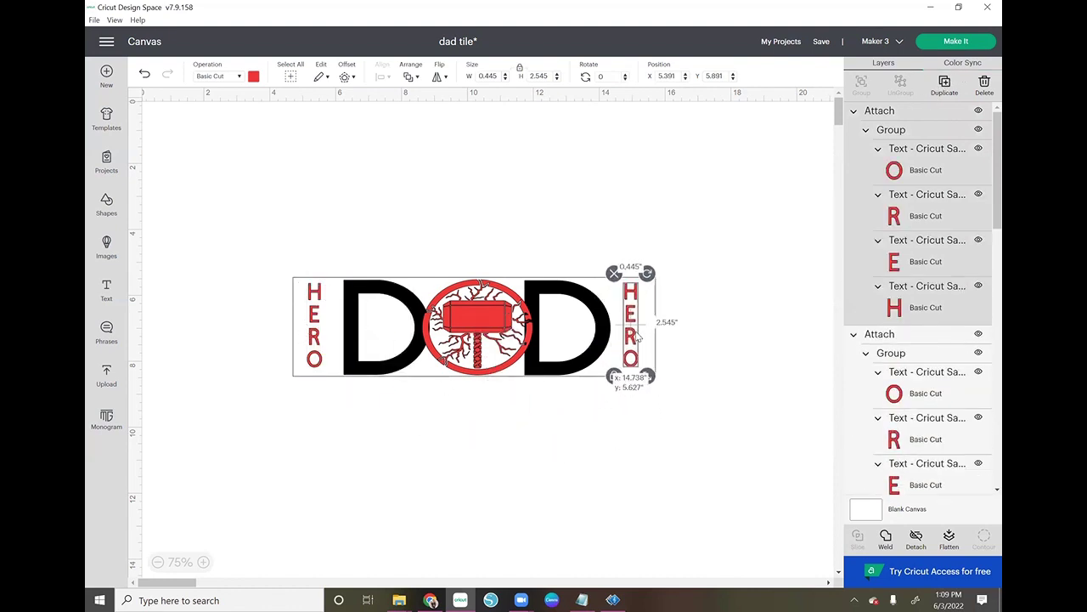
{"action": "left_click_drag", "start_coordinate": [646, 376], "coordinate": [648, 379]}
{"action": "left_click", "coordinate": [697, 386]}
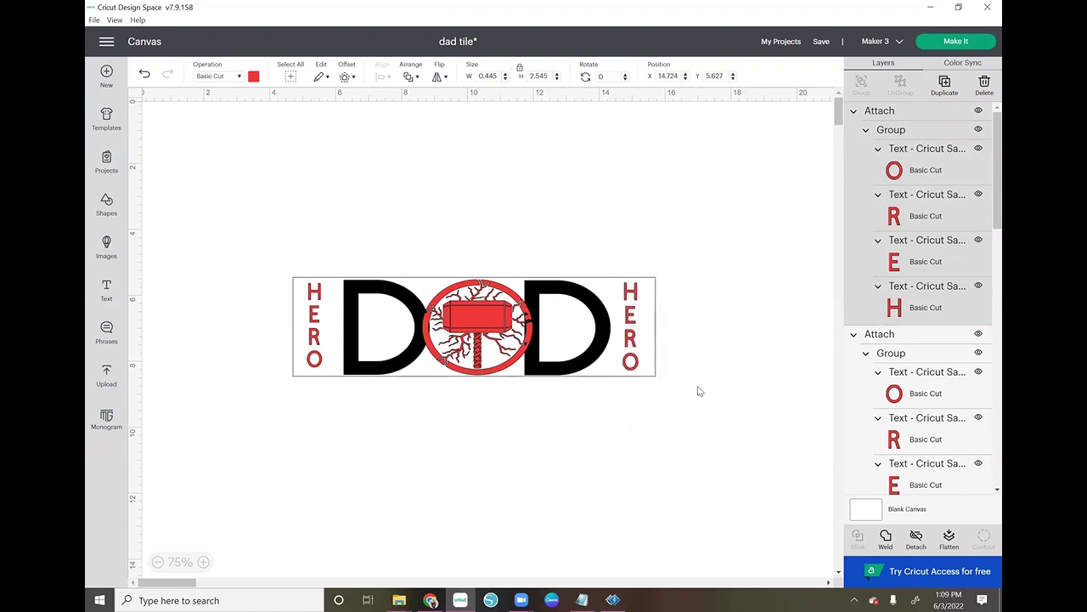
- Try to enlarge the HERO lettering before the first D to match the other copy
{"action": "left_click", "coordinate": [319, 338]}
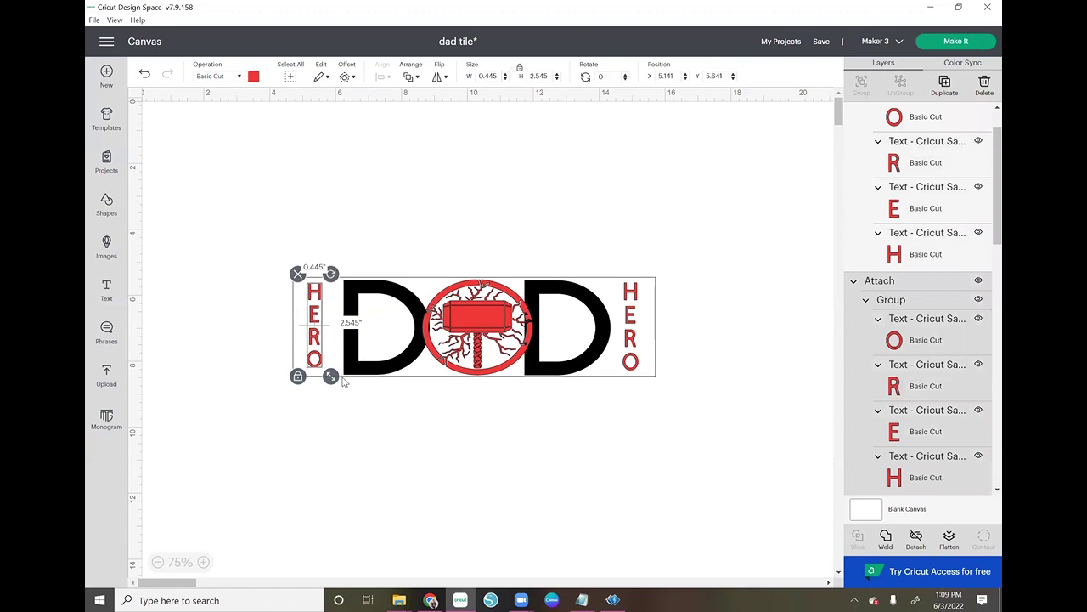
{"action": "left_click_drag", "start_coordinate": [333, 379], "coordinate": [338, 374]}
{"action": "left_click", "coordinate": [354, 423]}
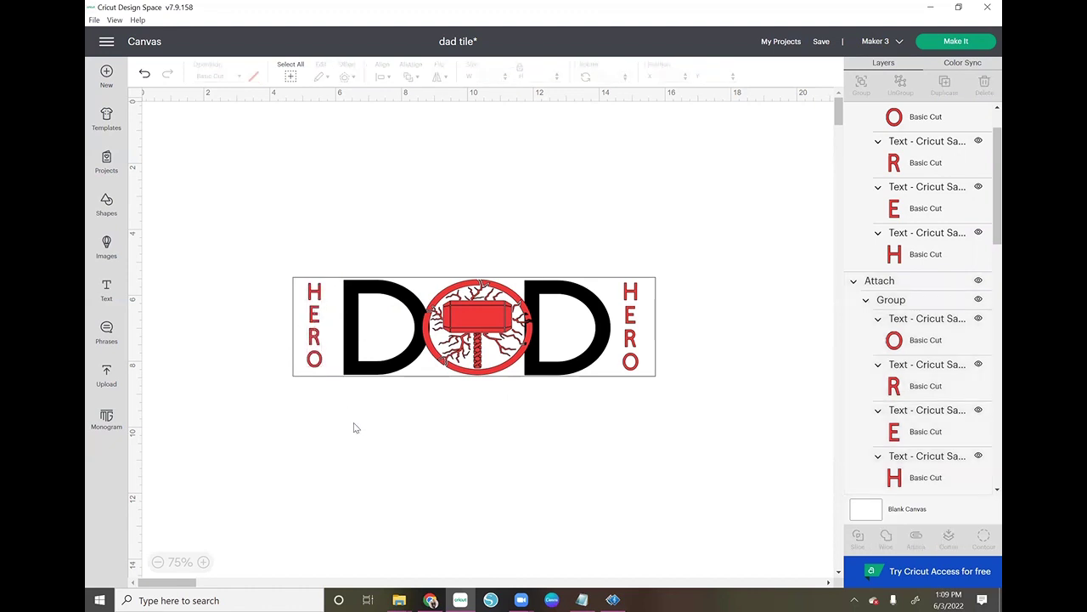
- Replace the HERO lettering before the first D with a duplicate of the larger HERO lettering beside the second D
{"action": "left_click", "coordinate": [315, 331]}
{"action": "key", "text": "Delete"}
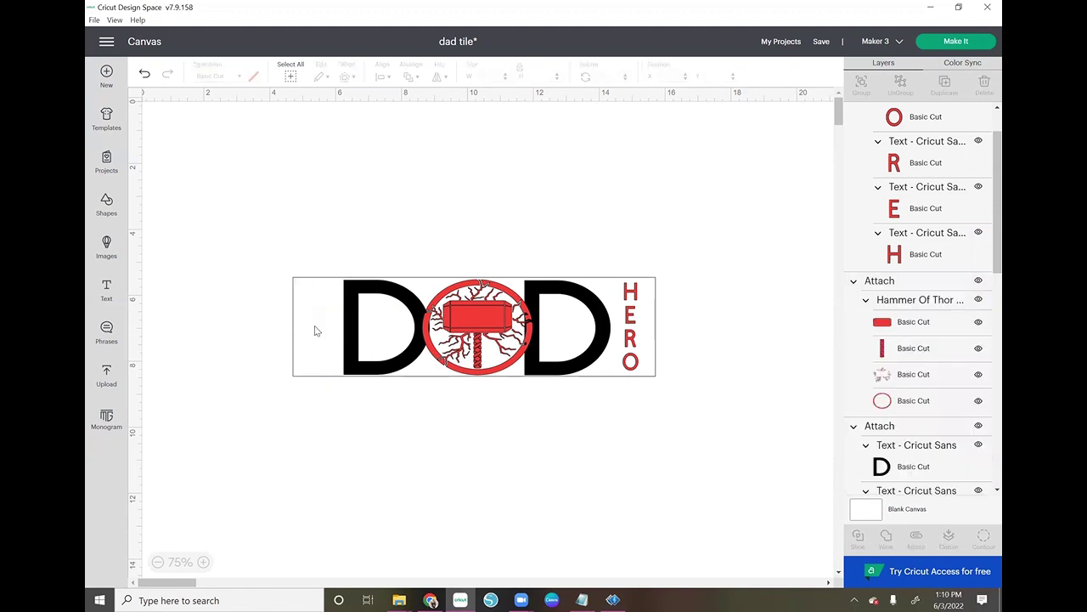
{"action": "right_click", "coordinate": [634, 306]}
{"action": "left_click", "coordinate": [658, 247]}
{"action": "left_click_drag", "start_coordinate": [643, 327], "coordinate": [313, 338]}
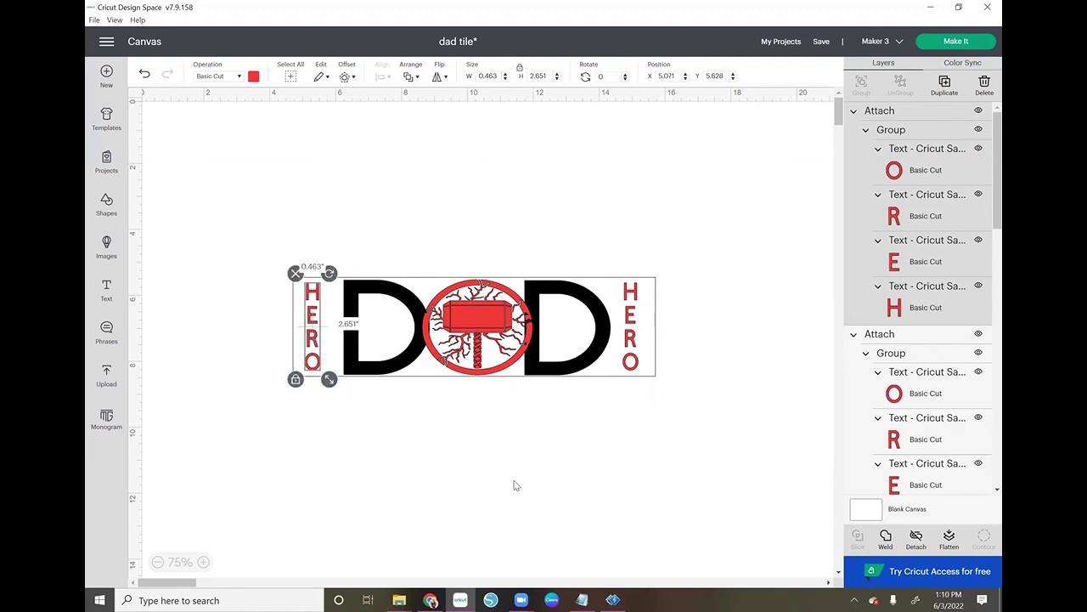
{"action": "left_click", "coordinate": [538, 498]}
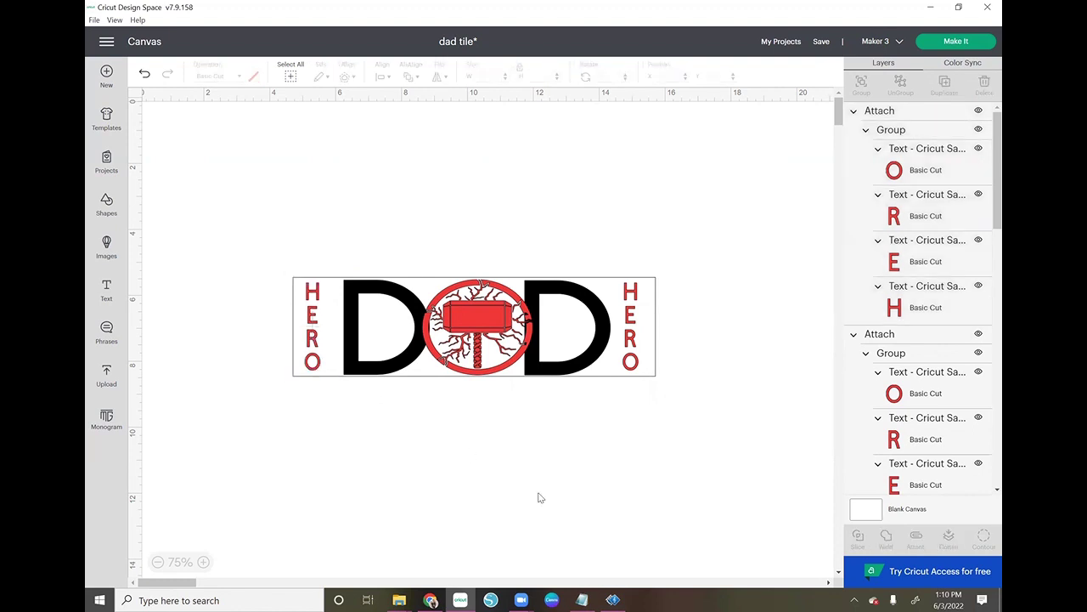
- Collapse the visible and hidden Attach layers and the Weld Result group to shorten the layer list
{"action": "left_click", "coordinate": [855, 111]}
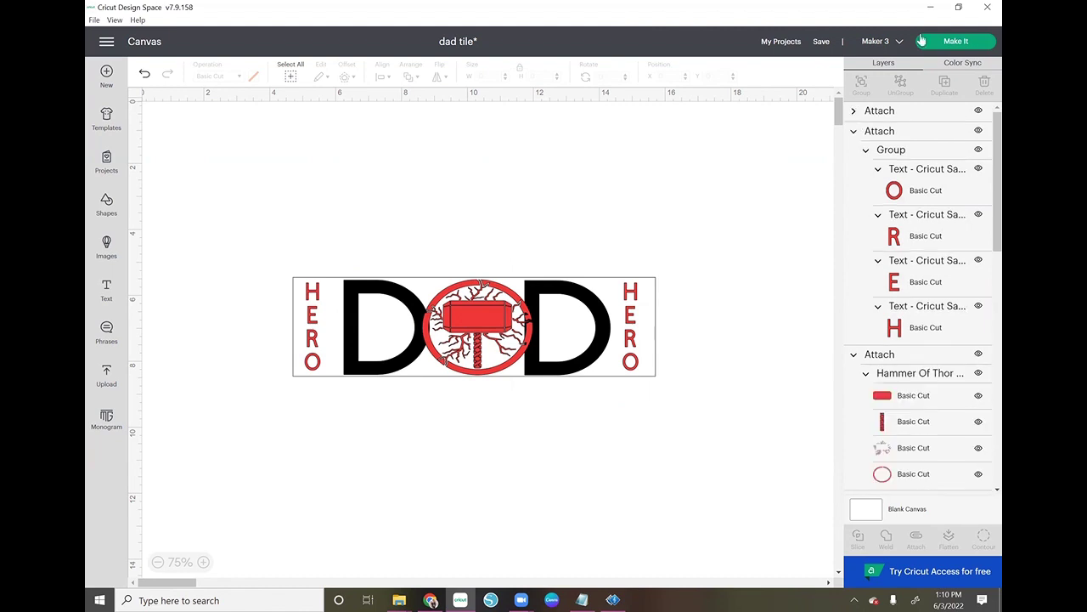
{"action": "left_click", "coordinate": [854, 132]}
{"action": "left_click", "coordinate": [854, 151]}
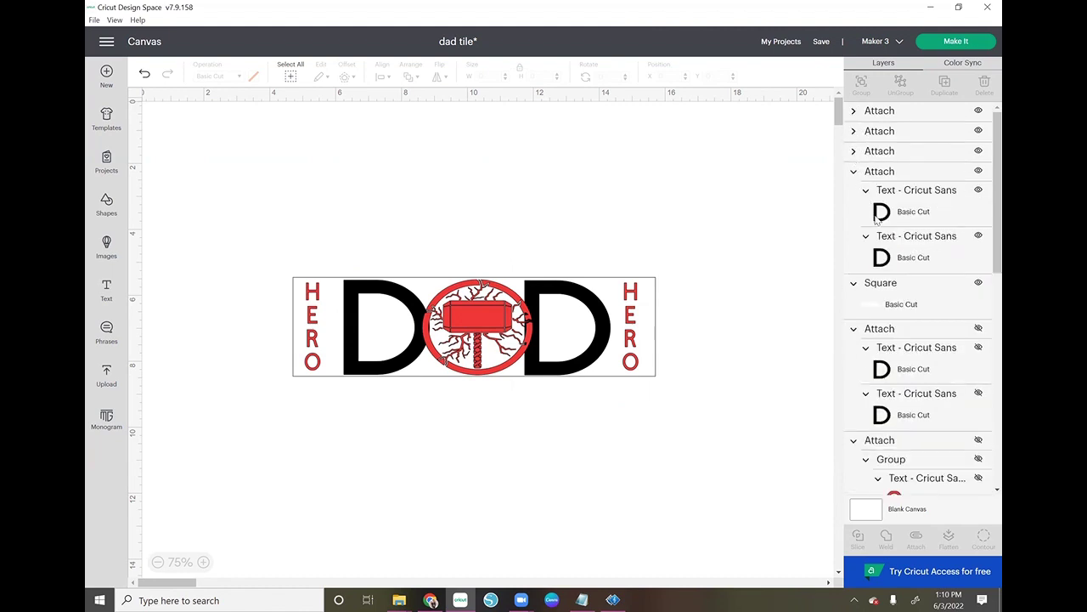
{"action": "left_click", "coordinate": [854, 172]}
{"action": "left_click", "coordinate": [854, 237]}
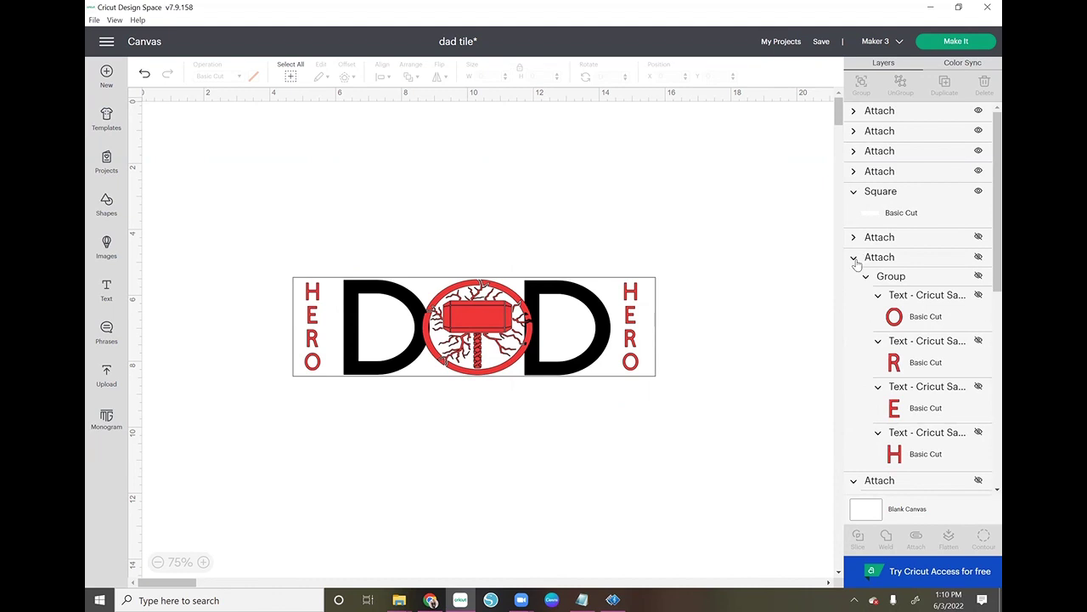
{"action": "left_click", "coordinate": [871, 262]}
{"action": "left_click", "coordinate": [854, 257]}
{"action": "scroll", "coordinate": [856, 247], "scroll_direction": "down", "scroll_amount": 2}
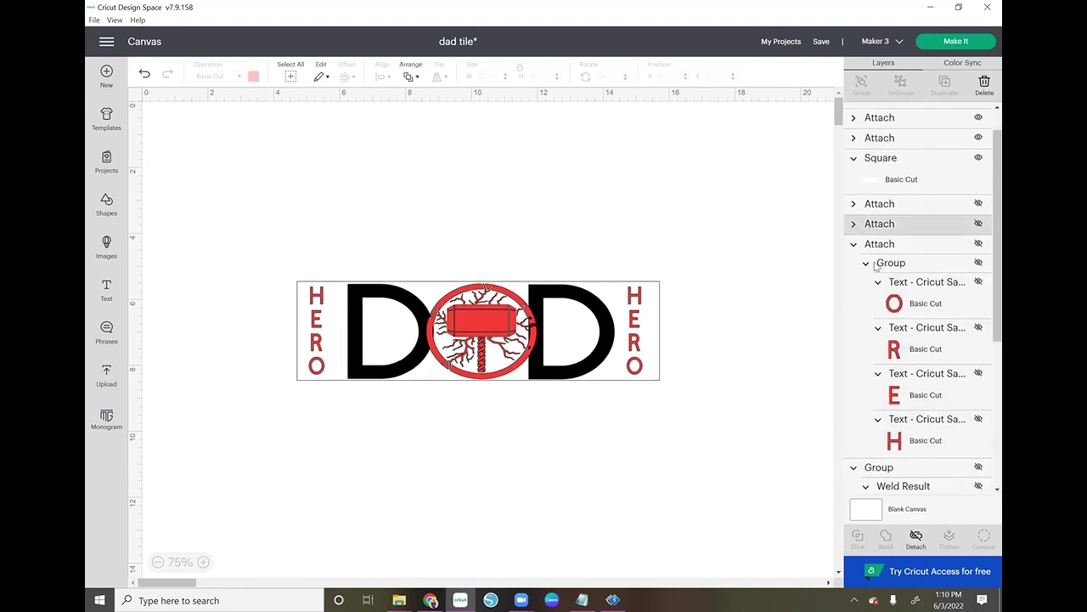
{"action": "left_click", "coordinate": [854, 219]}
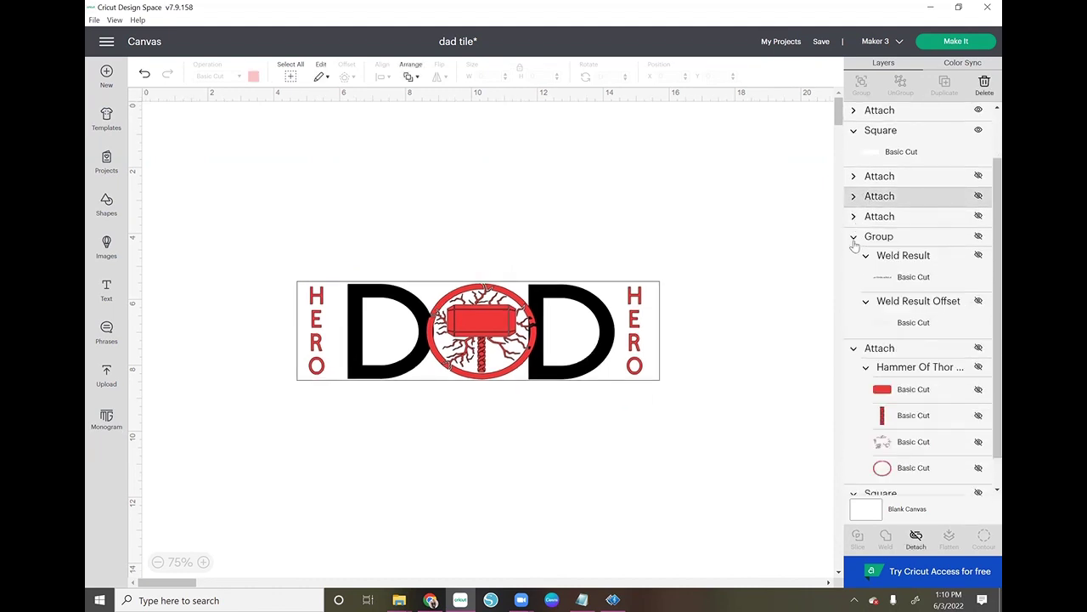
{"action": "left_click", "coordinate": [854, 240]}
{"action": "left_click", "coordinate": [979, 233]}
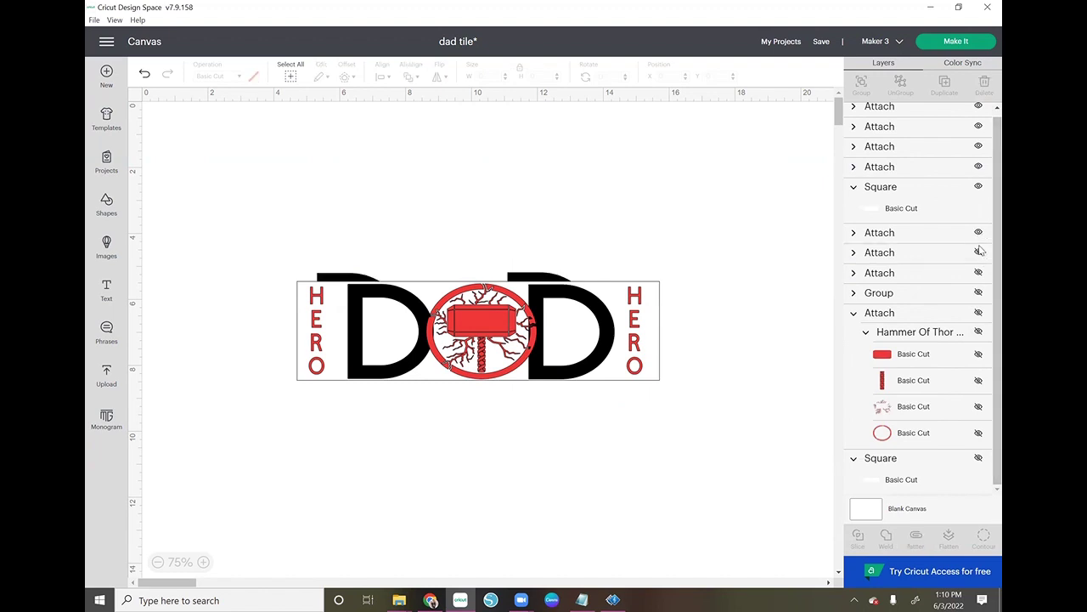
{"action": "left_click", "coordinate": [978, 253]}
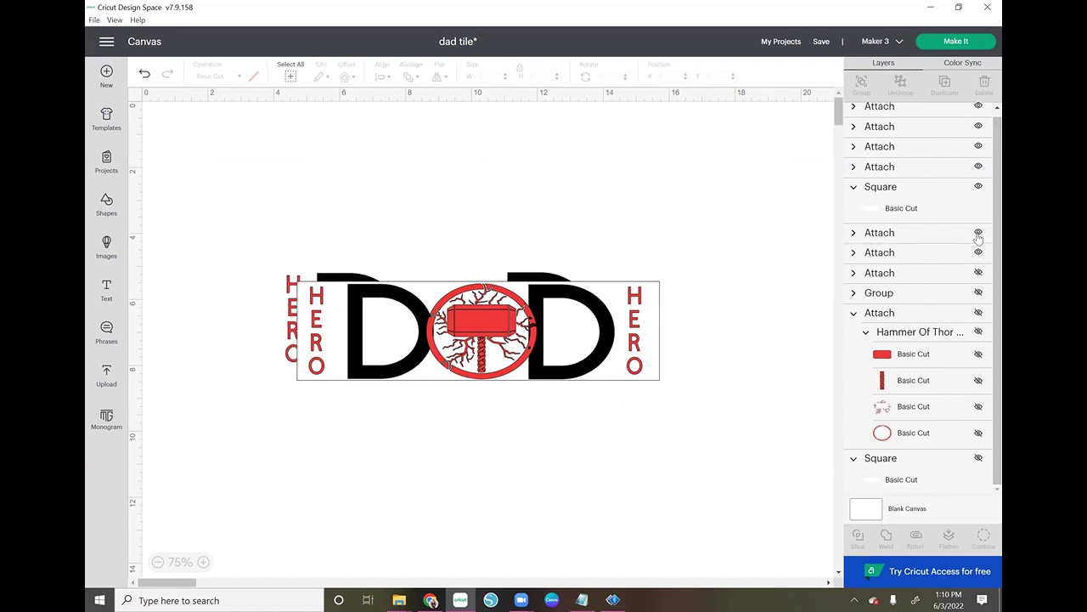
{"action": "left_click", "coordinate": [979, 234]}
{"action": "left_click", "coordinate": [979, 253]}
- Group the rectangle with the Ds, hammer and both HERO columns, and move the group down to about Y 10.906
{"action": "left_click_drag", "start_coordinate": [282, 253], "coordinate": [748, 414]}
{"action": "left_click", "coordinate": [861, 84]}
{"action": "left_click_drag", "start_coordinate": [560, 352], "coordinate": [586, 532]}
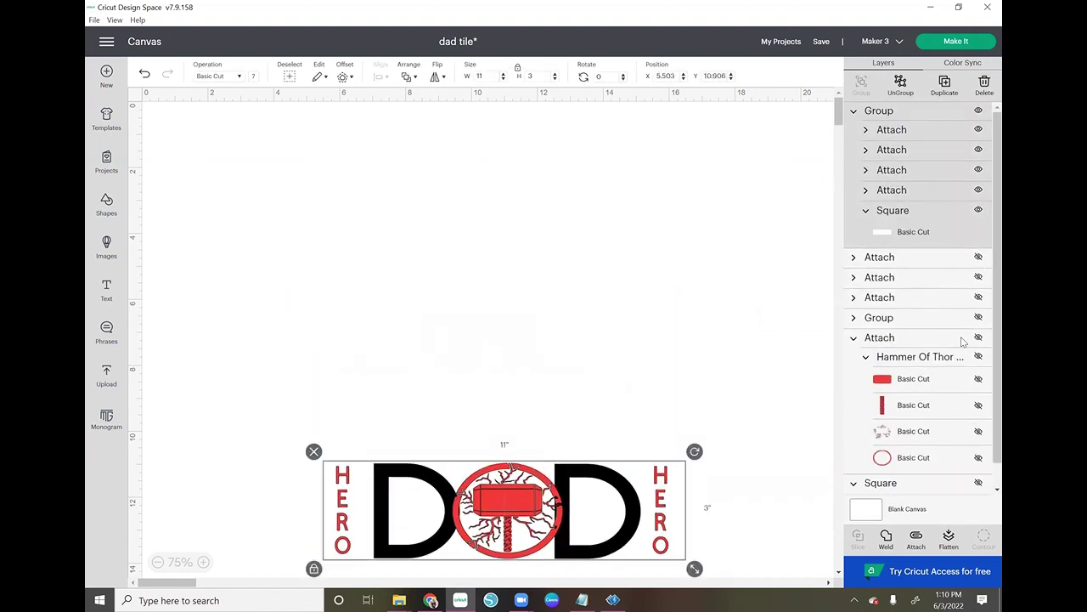
- Unhide all layers of the earlier tile design, including its Ds, HERO columns, Weld Result group, hammer and square
{"action": "left_click", "coordinate": [979, 257]}
{"action": "left_click", "coordinate": [978, 277]}
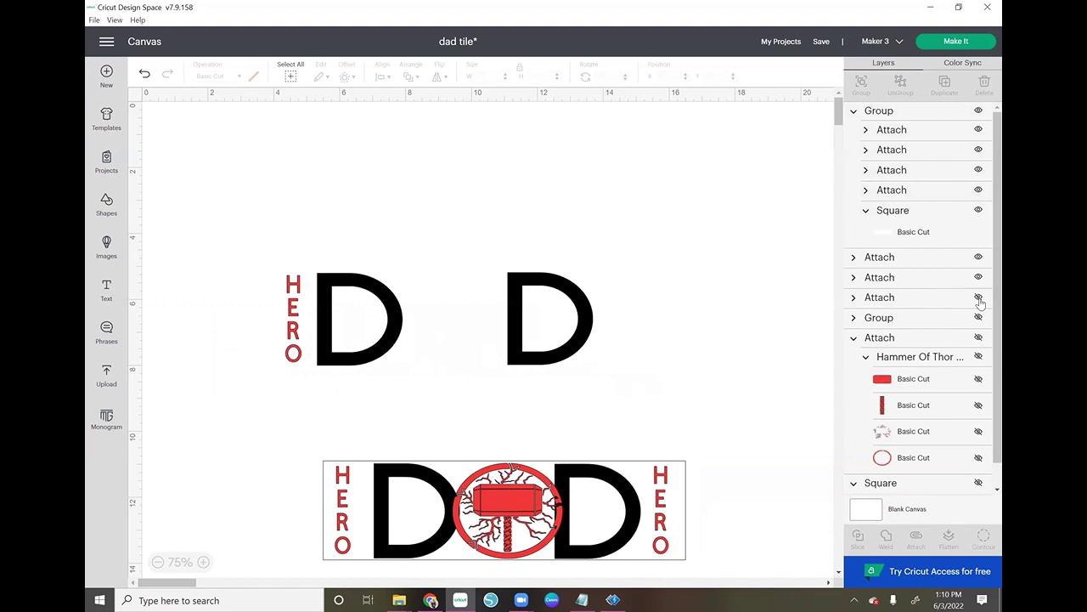
{"action": "left_click", "coordinate": [979, 296]}
{"action": "left_click", "coordinate": [979, 317]}
{"action": "left_click", "coordinate": [979, 337]}
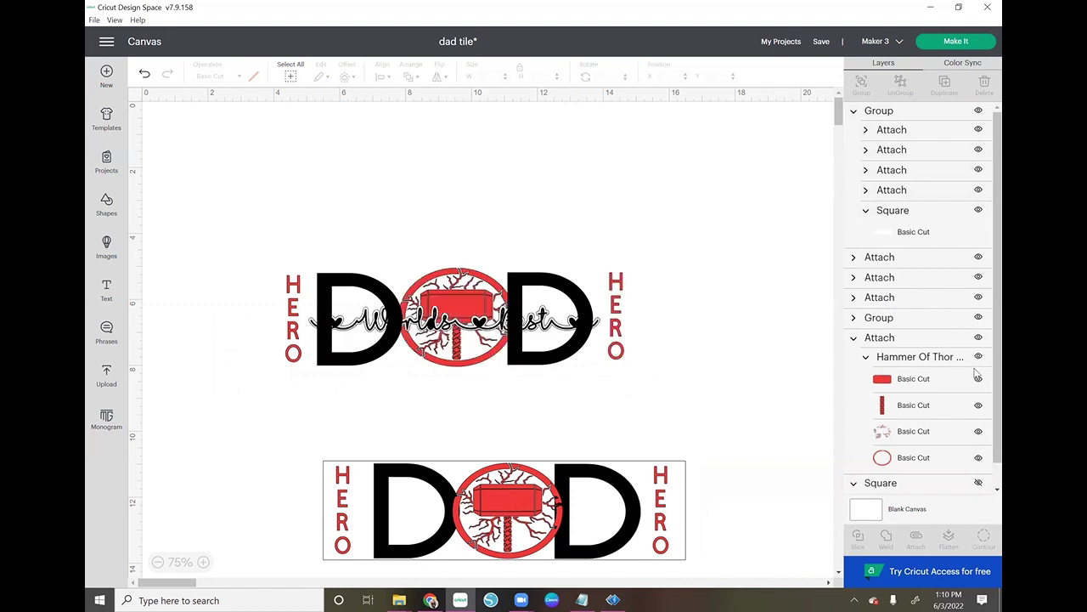
{"action": "scroll", "coordinate": [978, 378], "scroll_direction": "down", "scroll_amount": 1}
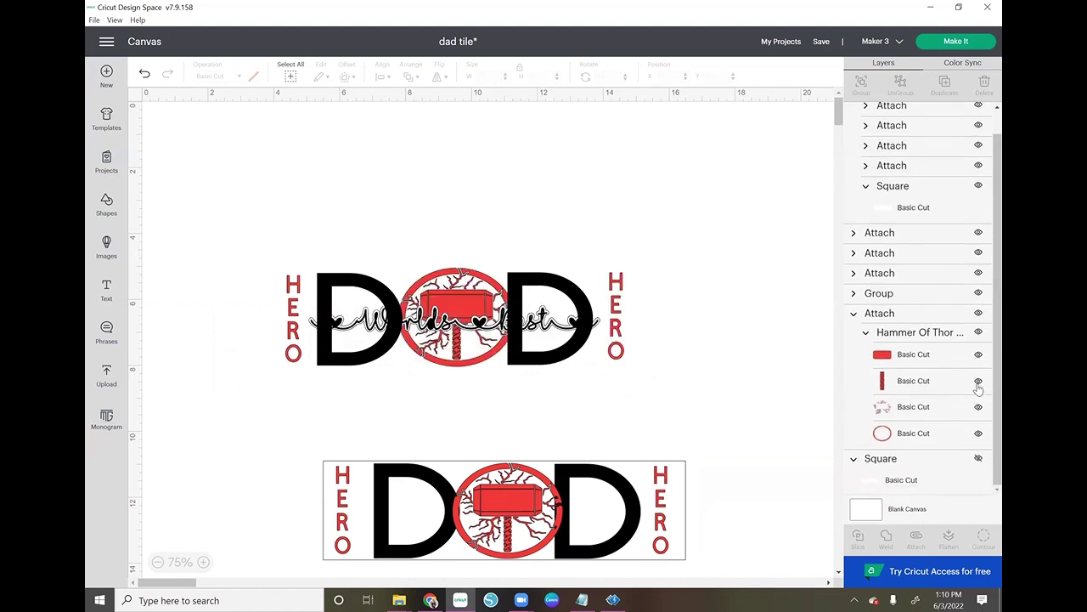
{"action": "left_click", "coordinate": [979, 460]}
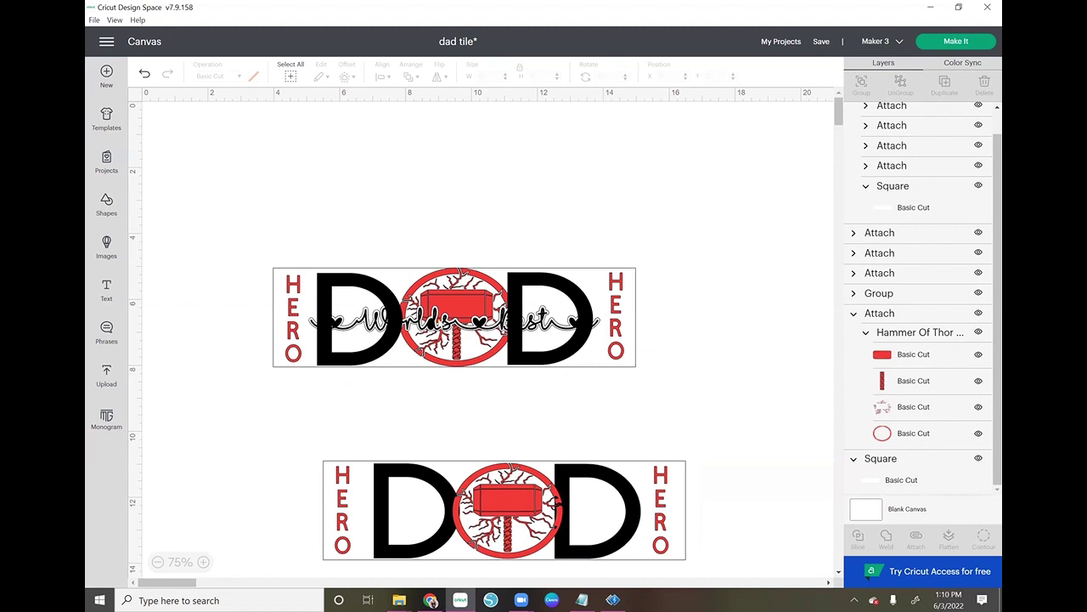
- Add a new text object reading "World's" near the upper tile design
{"action": "scroll", "coordinate": [722, 365], "scroll_direction": "down", "scroll_amount": 3}
{"action": "scroll", "coordinate": [697, 340], "scroll_direction": "up", "scroll_amount": 2}
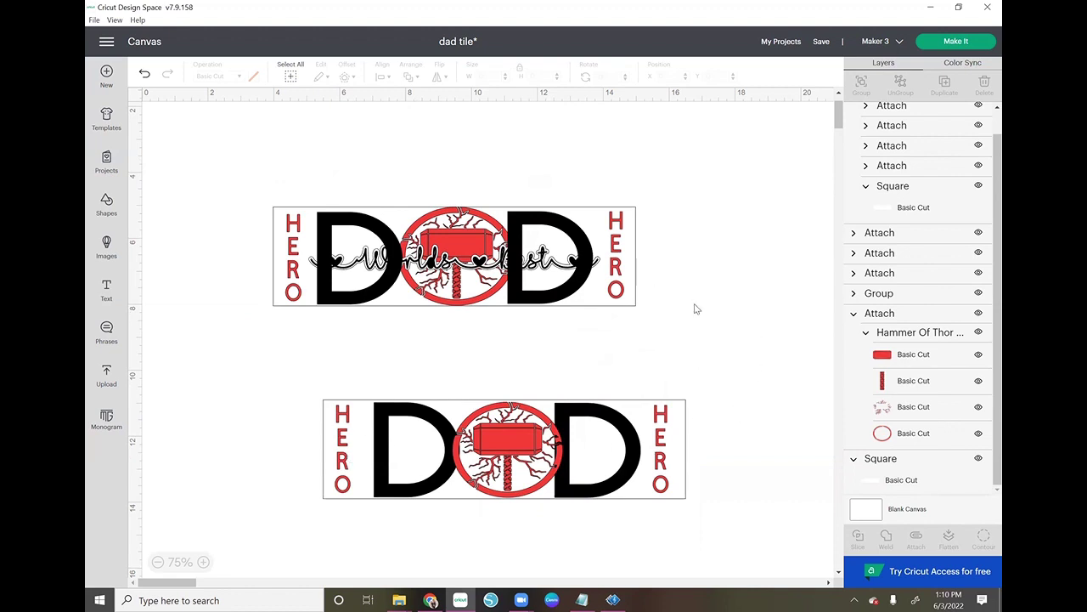
{"action": "left_click", "coordinate": [117, 292]}
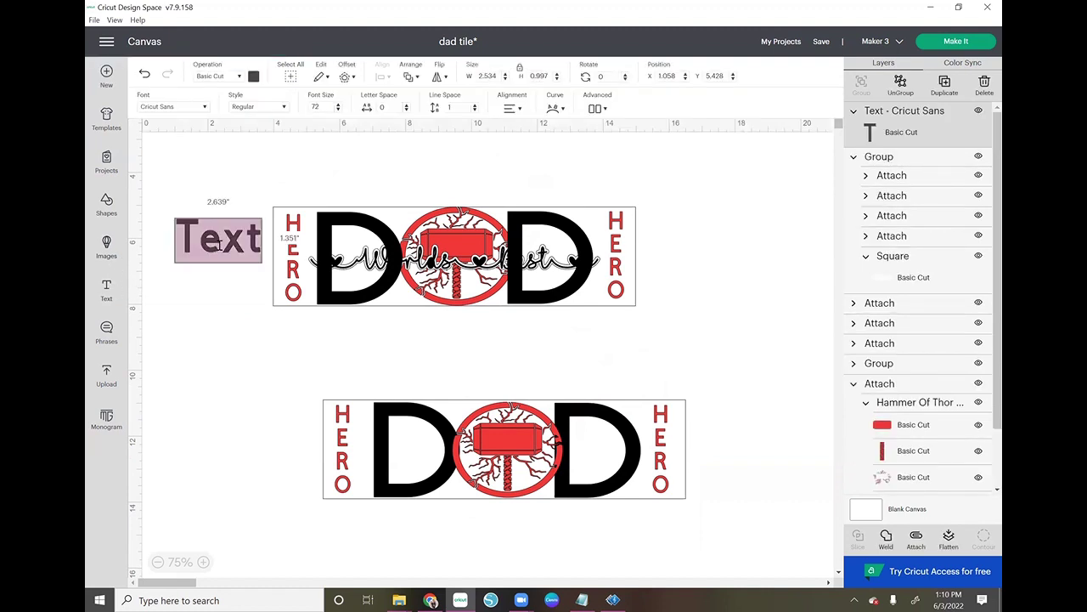
{"action": "key", "text": "BackSpace"}
{"action": "type", "text": "W"}
{"action": "key", "text": "BackSpace"}
{"action": "type", "text": "Worlds"}
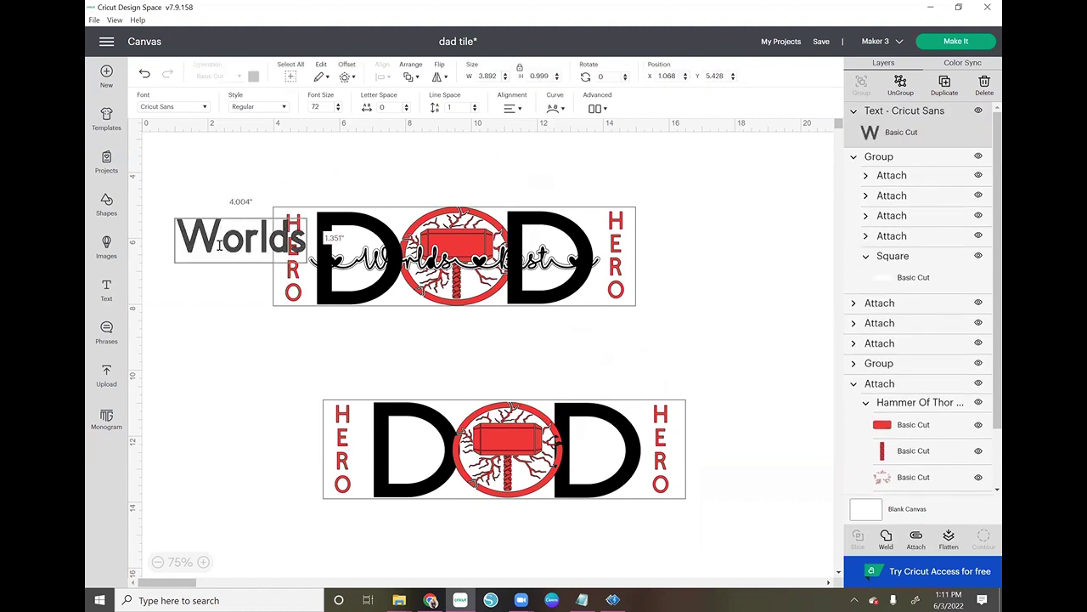
{"action": "key", "text": "BackSpace"}
{"action": "type", "text": "'s"}
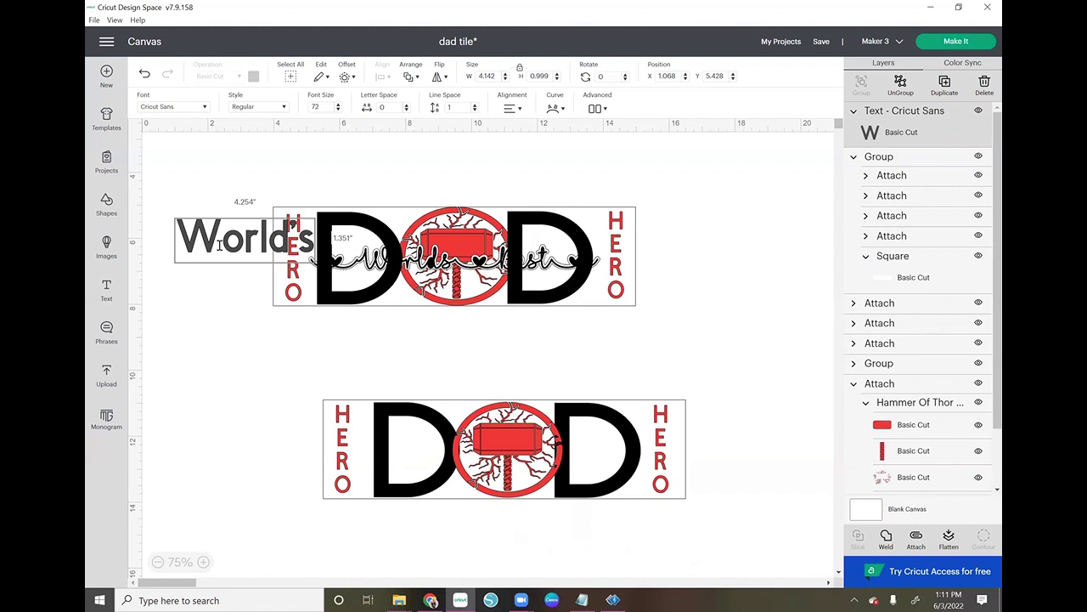
- Change the new text to read "Worlds Best" and move it into the gap between the two tile designs
{"action": "key", "text": "BackSpace"}
{"action": "key", "text": "BackSpace"}
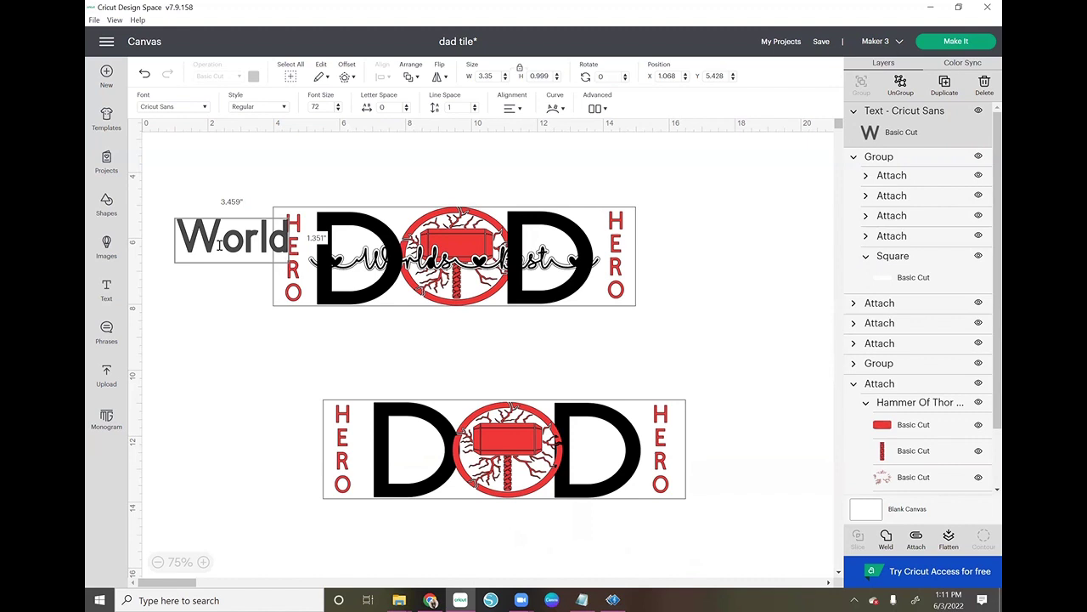
{"action": "type", "text": "s"}
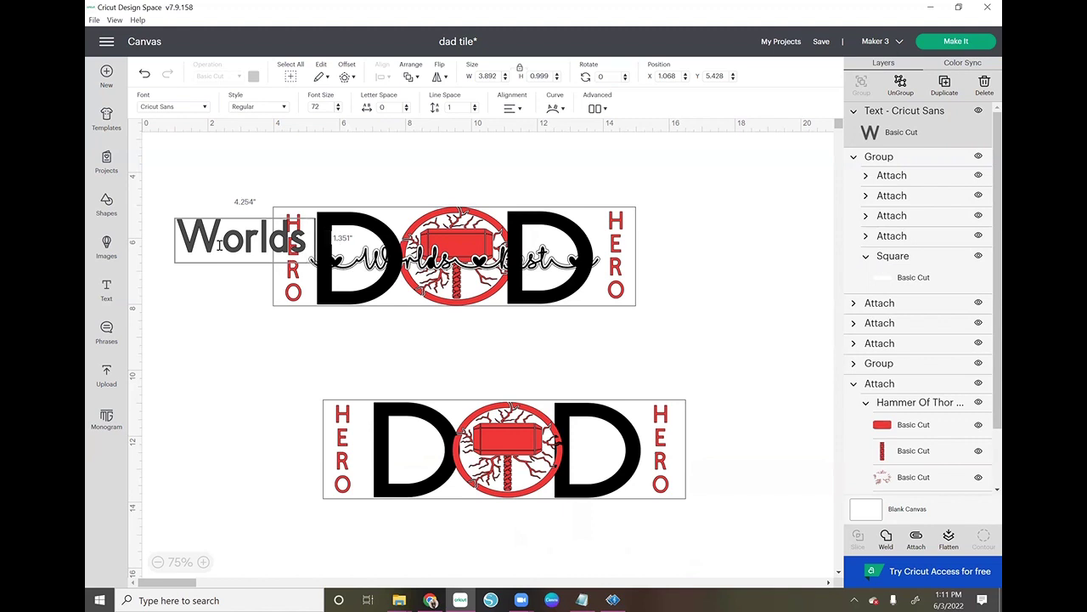
{"action": "type", "text": " Best"}
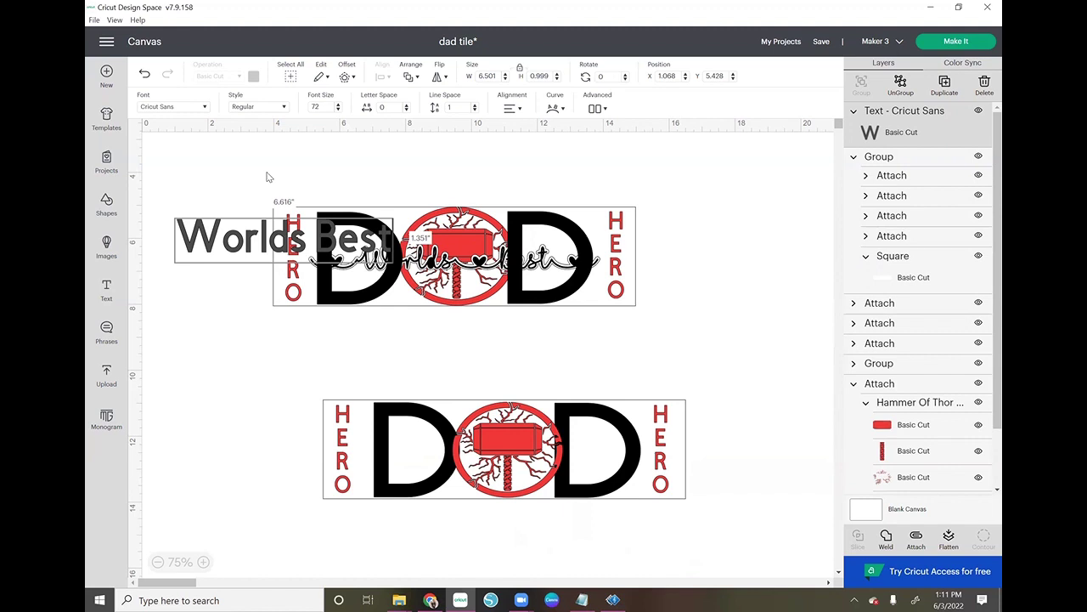
{"action": "left_click", "coordinate": [252, 216]}
{"action": "left_click_drag", "start_coordinate": [254, 243], "coordinate": [391, 348]}
{"action": "left_click", "coordinate": [823, 340]}
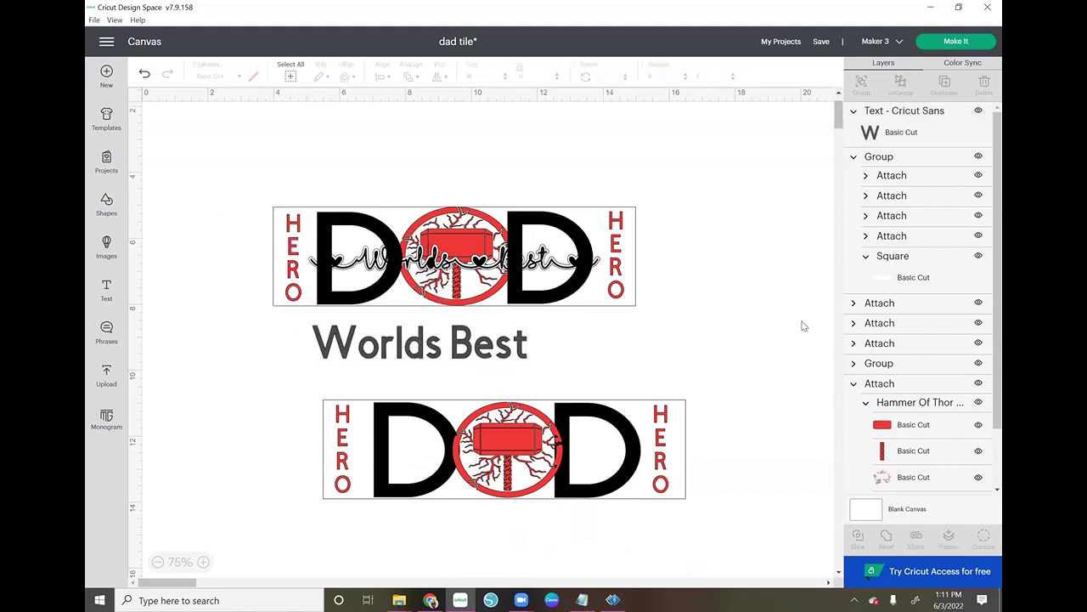
{"action": "left_click_drag", "start_coordinate": [482, 360], "coordinate": [504, 367]}
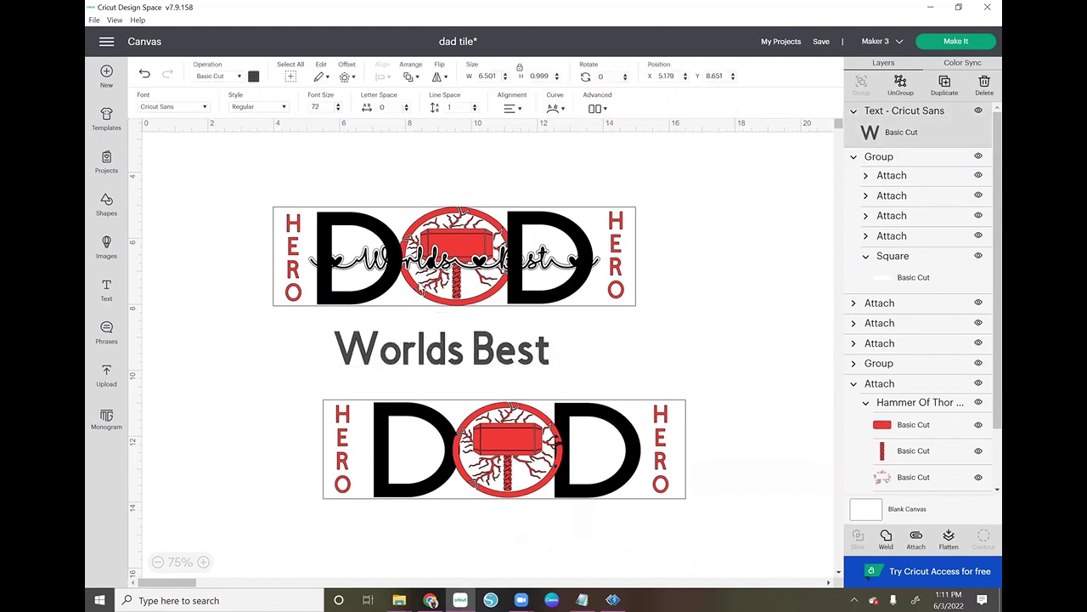
- Find the I Love Glitter font and apply it to the "Worlds Best" text
{"action": "left_click", "coordinate": [204, 108]}
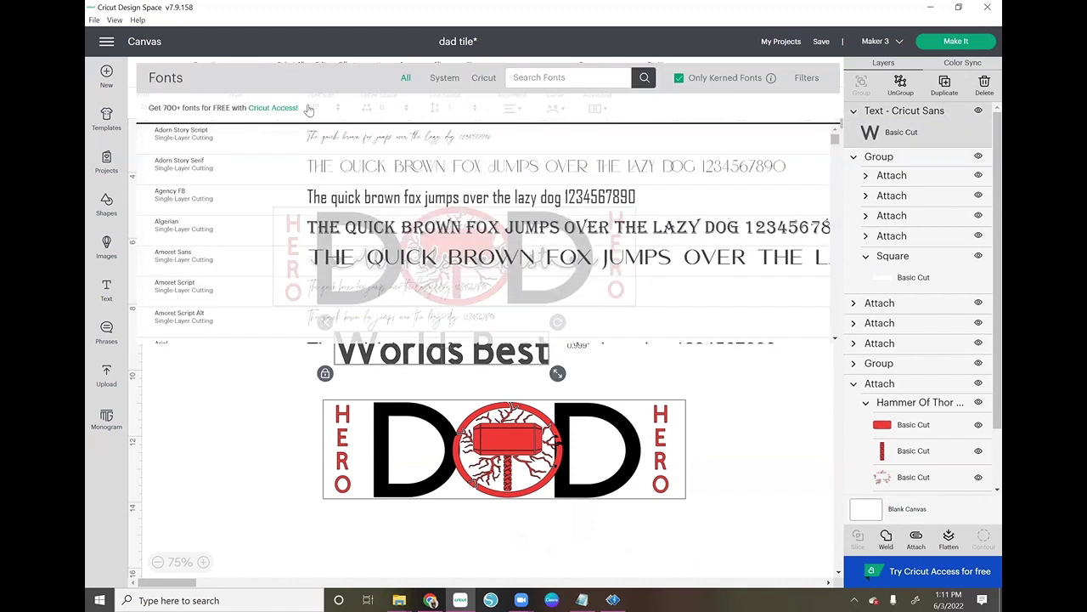
{"action": "left_click", "coordinate": [548, 77]}
{"action": "type", "text": "il"}
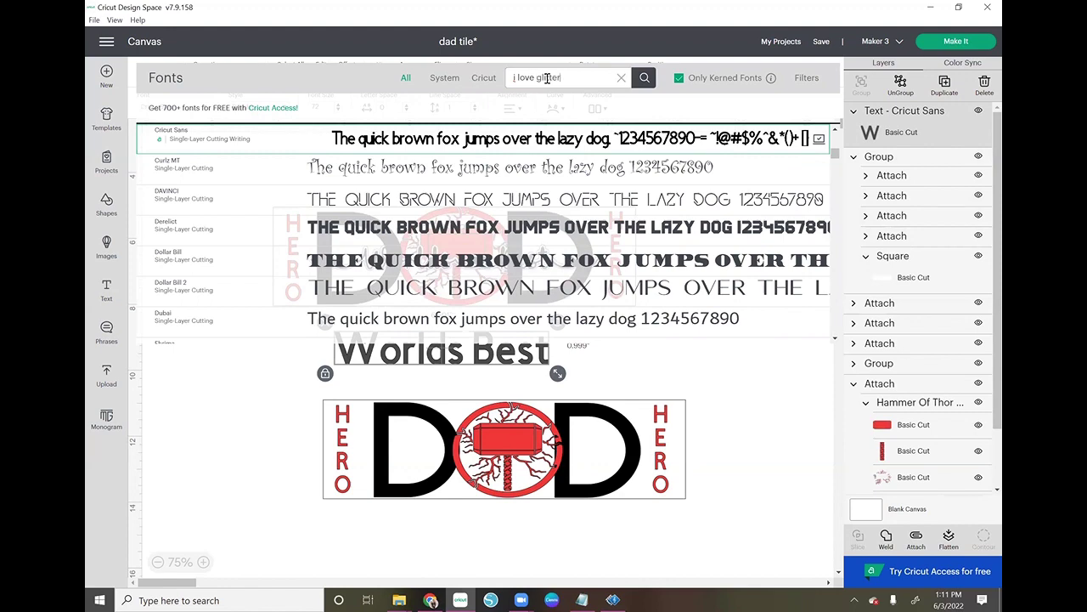
{"action": "key", "text": "Return"}
{"action": "left_click", "coordinate": [430, 151]}
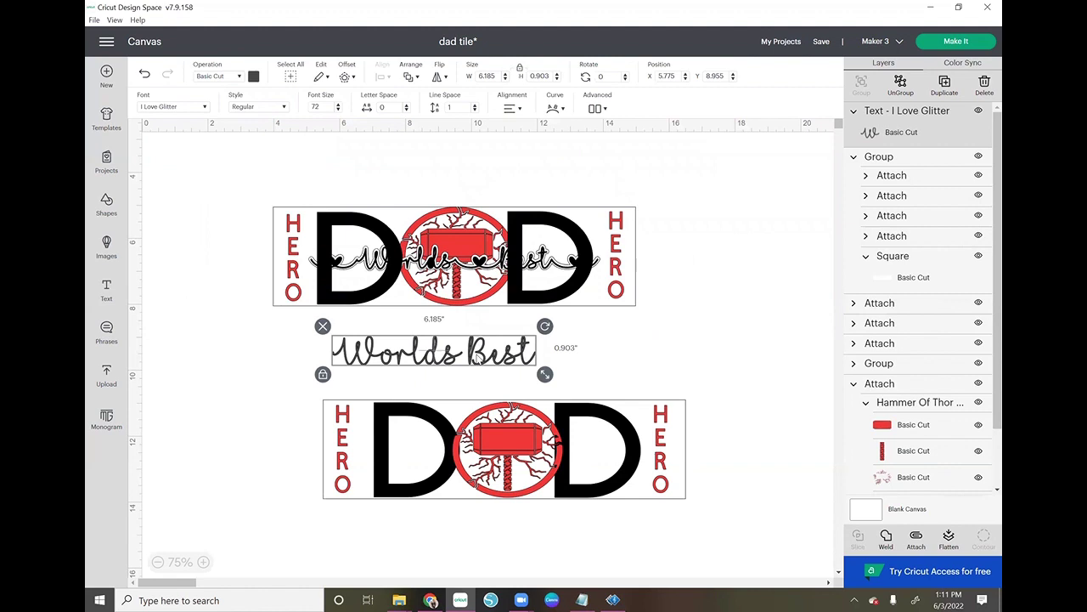
- Replace the space between "Worlds" and "Best" with the copied heart swash glyph
{"action": "double_click", "coordinate": [463, 356]}
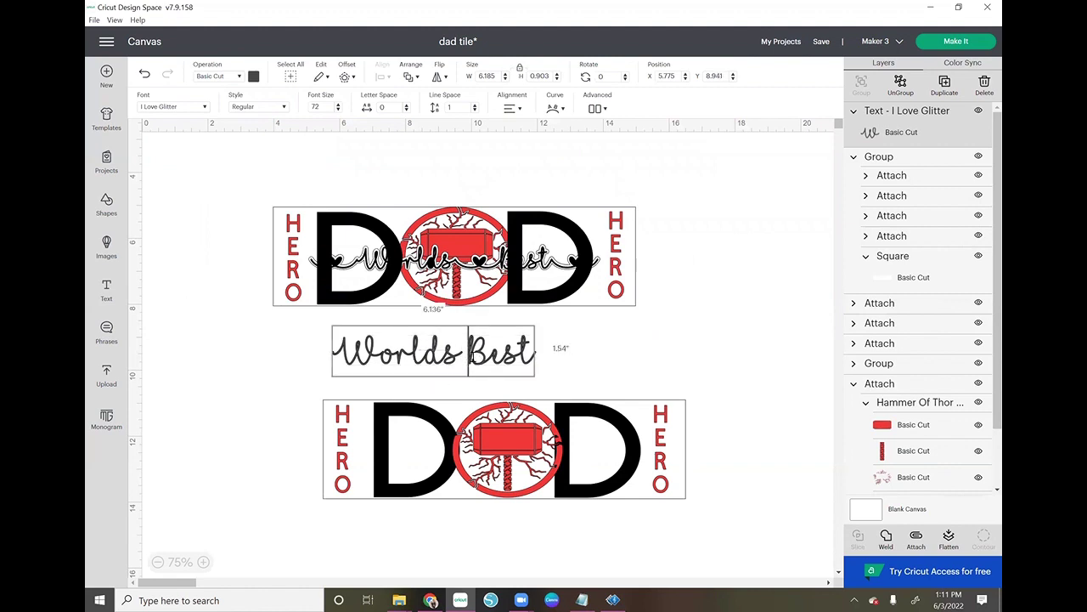
{"action": "key", "text": "BackSpace"}
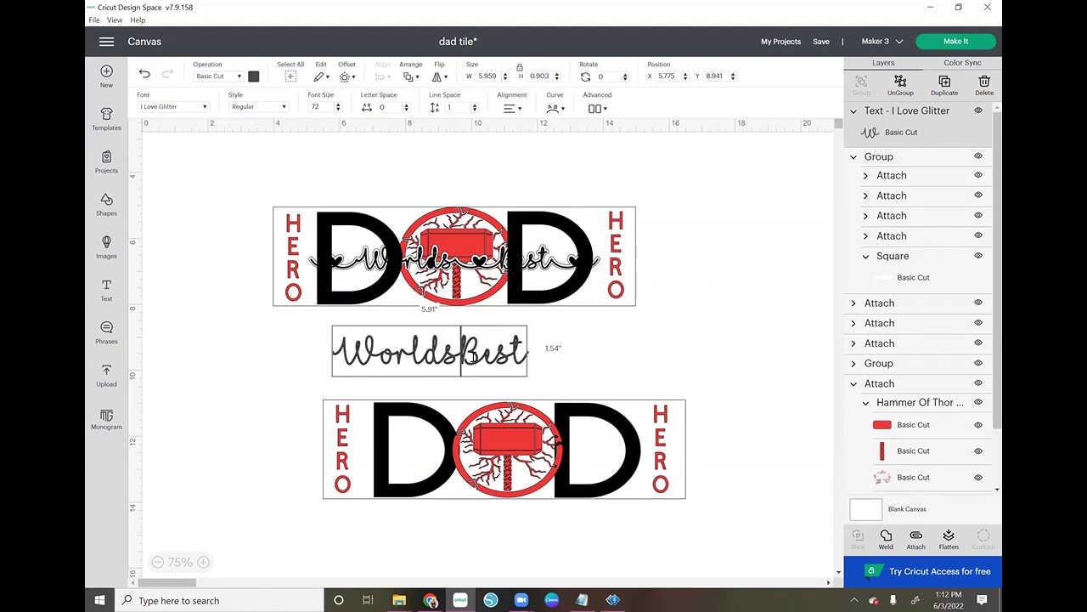
{"action": "key", "text": "ctrl+v"}
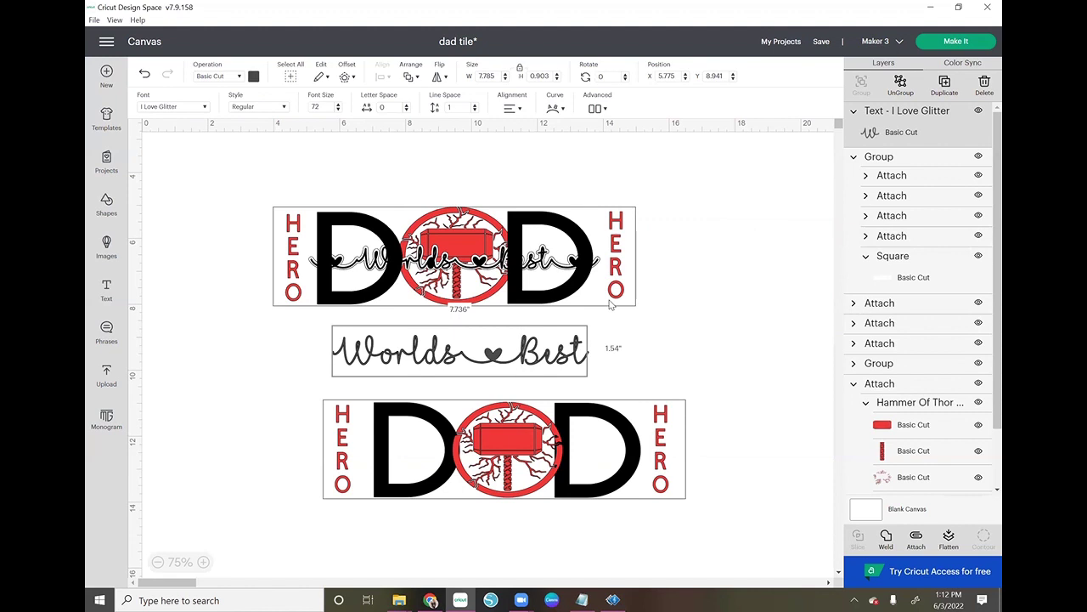
{"action": "key", "text": "BackSpace"}
{"action": "key", "text": "ctrl+v"}
{"action": "key", "text": "BackSpace"}
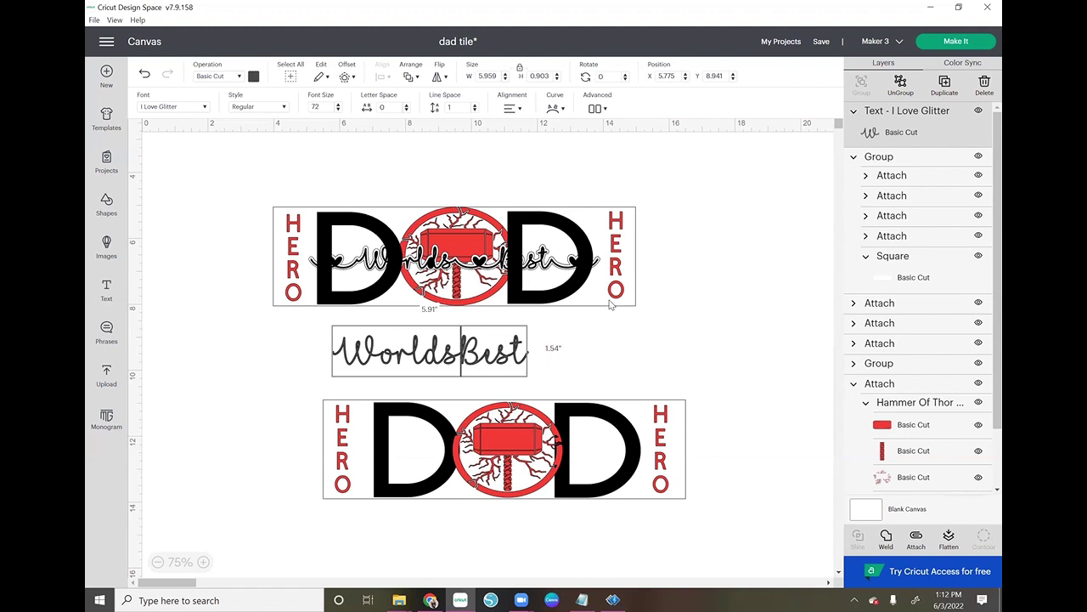
{"action": "key", "text": "ctrl+z"}
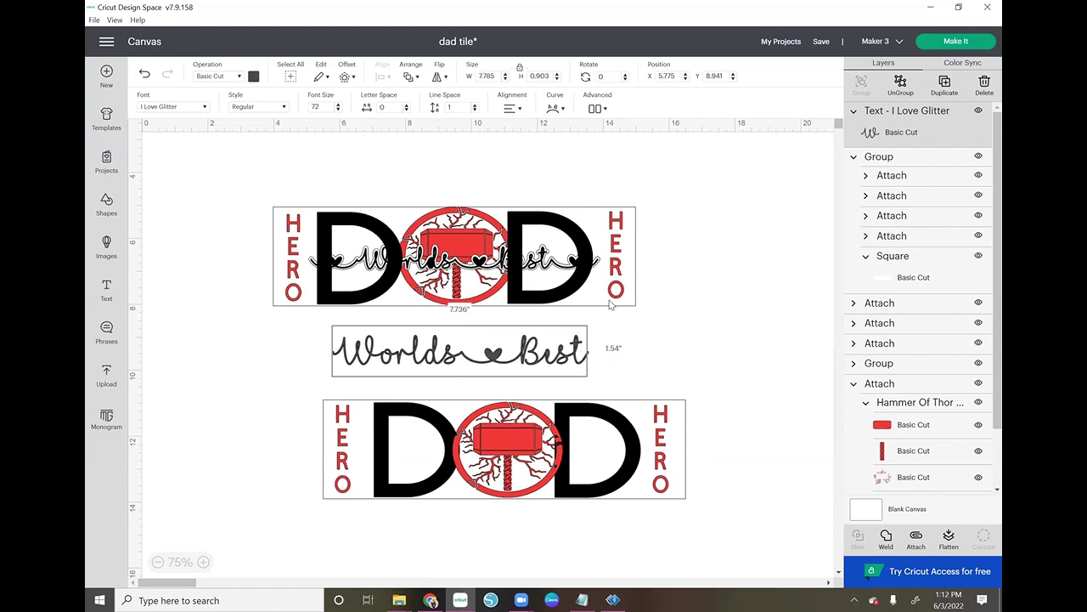
- Add the same heart swash glyph before "Worlds" and after "Best"
{"action": "left_click", "coordinate": [339, 359]}
{"action": "key", "text": "ctrl+v"}
{"action": "left_click", "coordinate": [647, 357]}
{"action": "key", "text": "ctrl+v"}
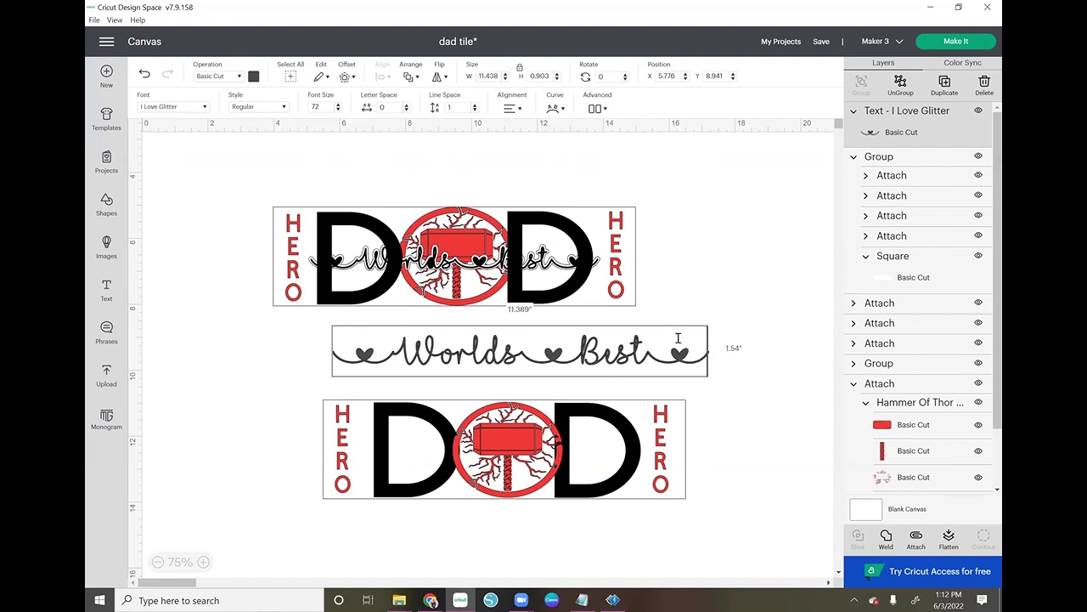
- Weld the "Worlds Best" heart lettering into a single shape
{"action": "left_click", "coordinate": [738, 319]}
{"action": "left_click", "coordinate": [698, 368]}
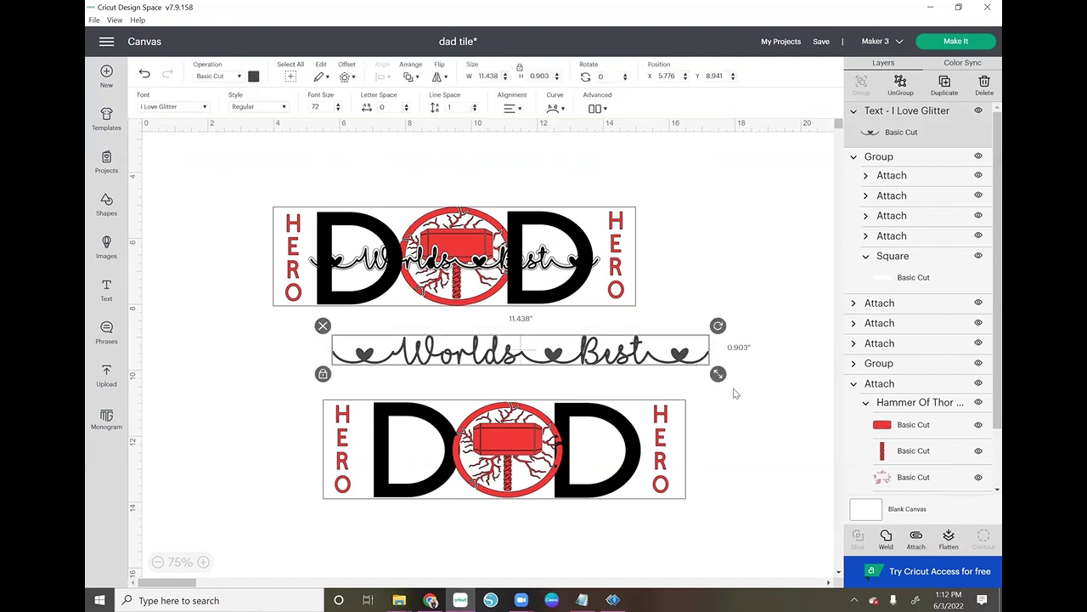
{"action": "left_click", "coordinate": [887, 536]}
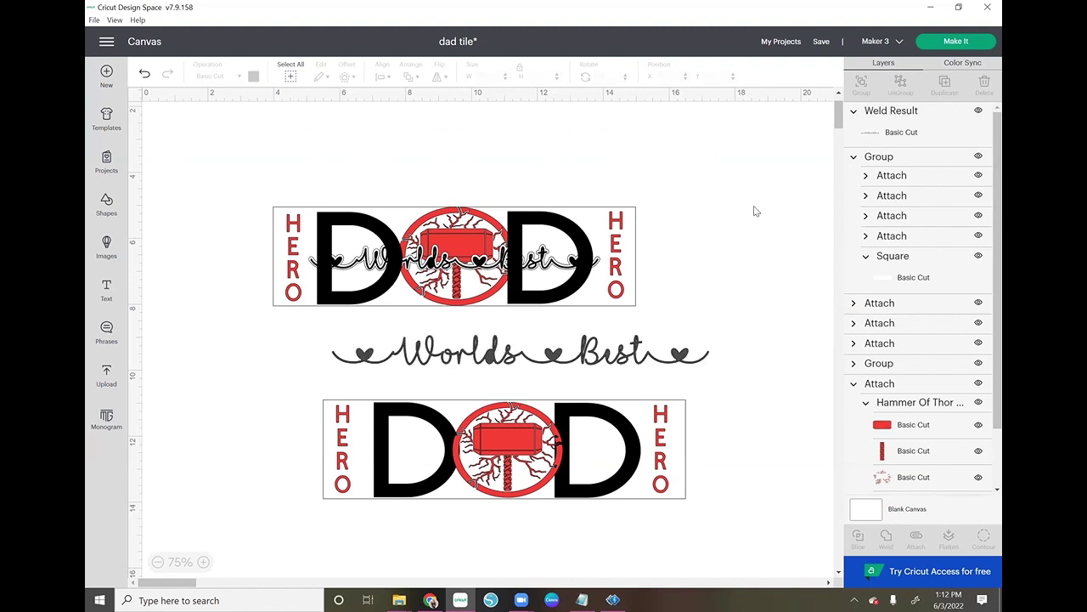
- Create a rounded-corner offset around the welded lettering with a distance of 0.067 in
{"action": "left_click", "coordinate": [587, 359]}
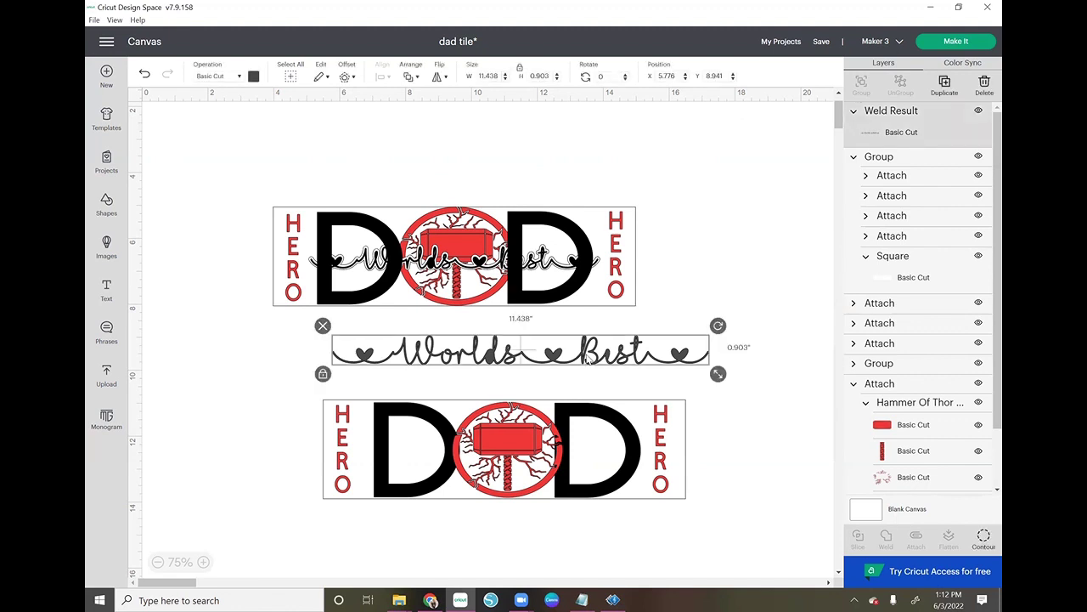
{"action": "left_click", "coordinate": [345, 77]}
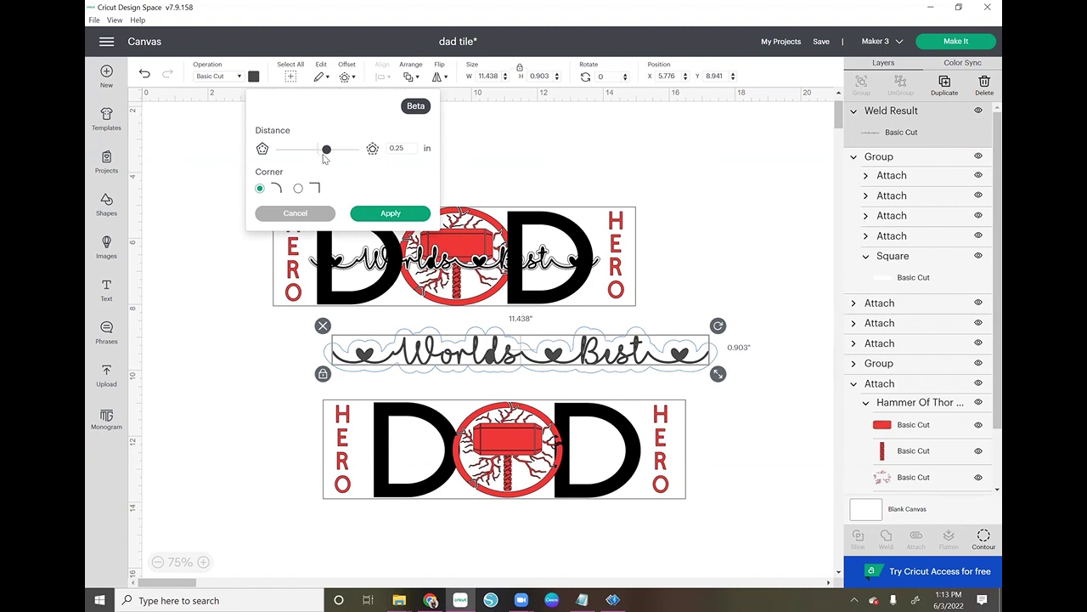
{"action": "left_click_drag", "start_coordinate": [326, 155], "coordinate": [321, 157]}
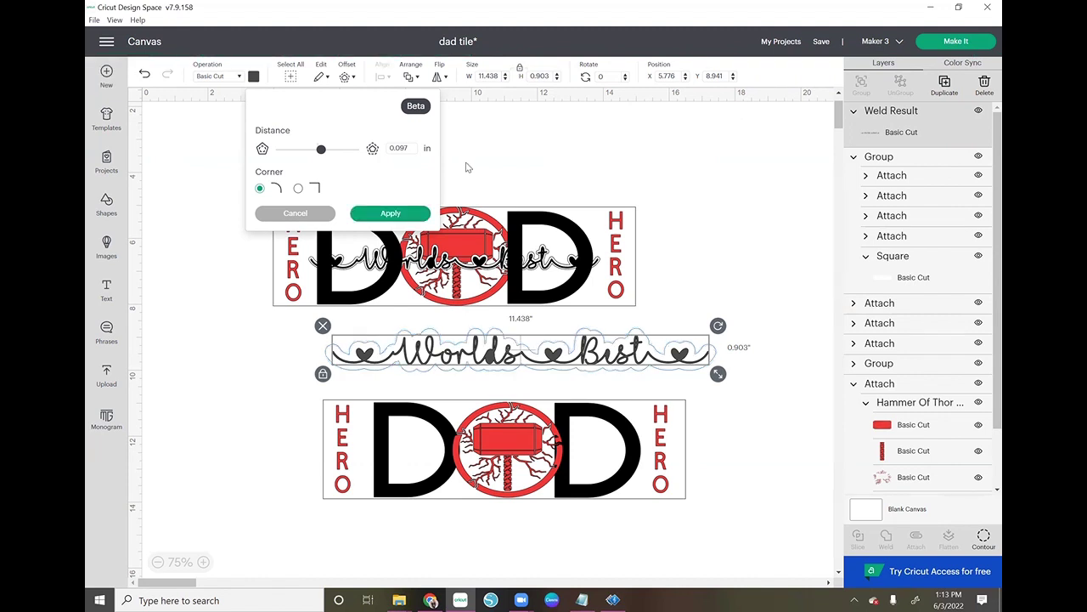
{"action": "left_click", "coordinate": [322, 151]}
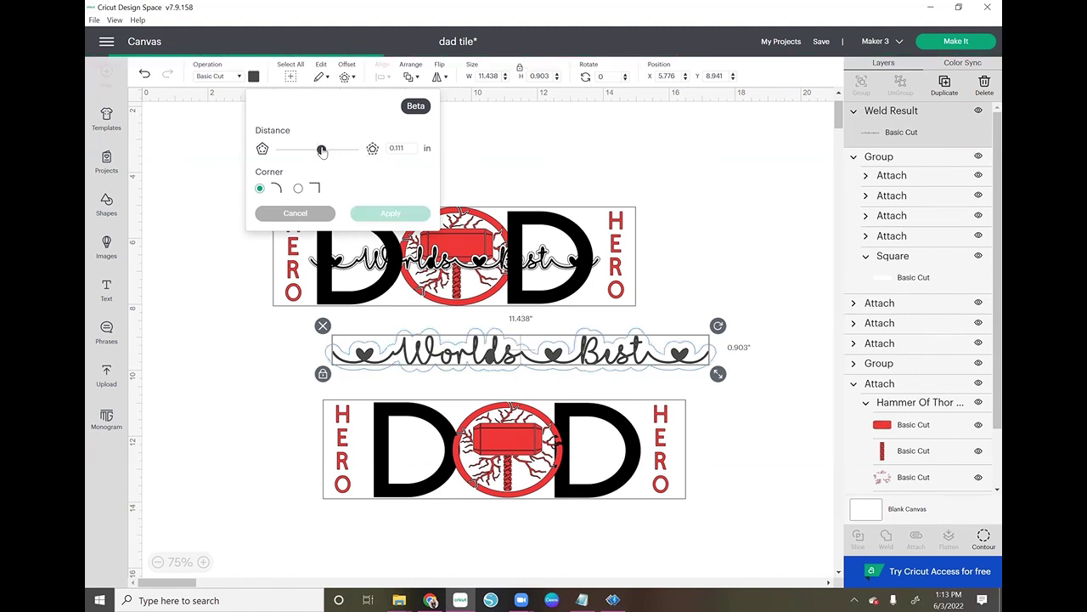
{"action": "double_click", "coordinate": [409, 150]}
{"action": "type", "text": "0.06"}
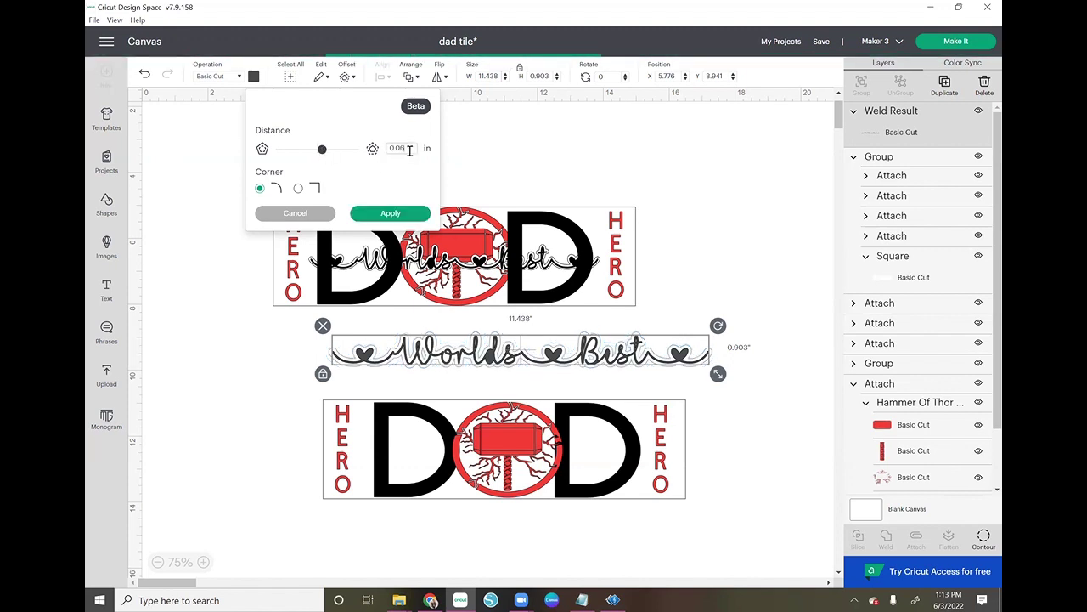
{"action": "type", "text": "7"}
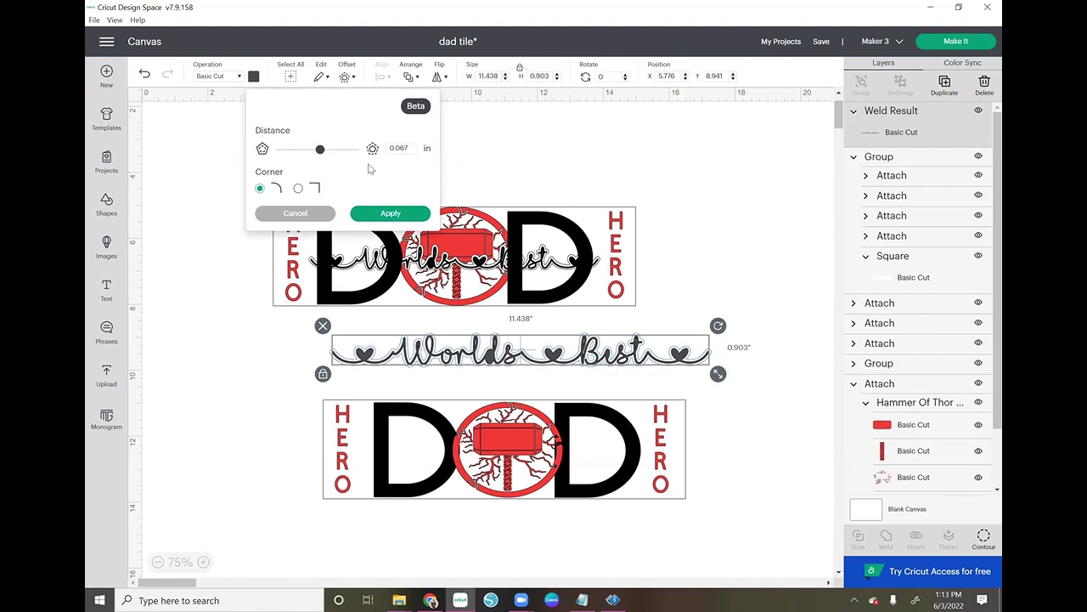
{"action": "left_click", "coordinate": [365, 215]}
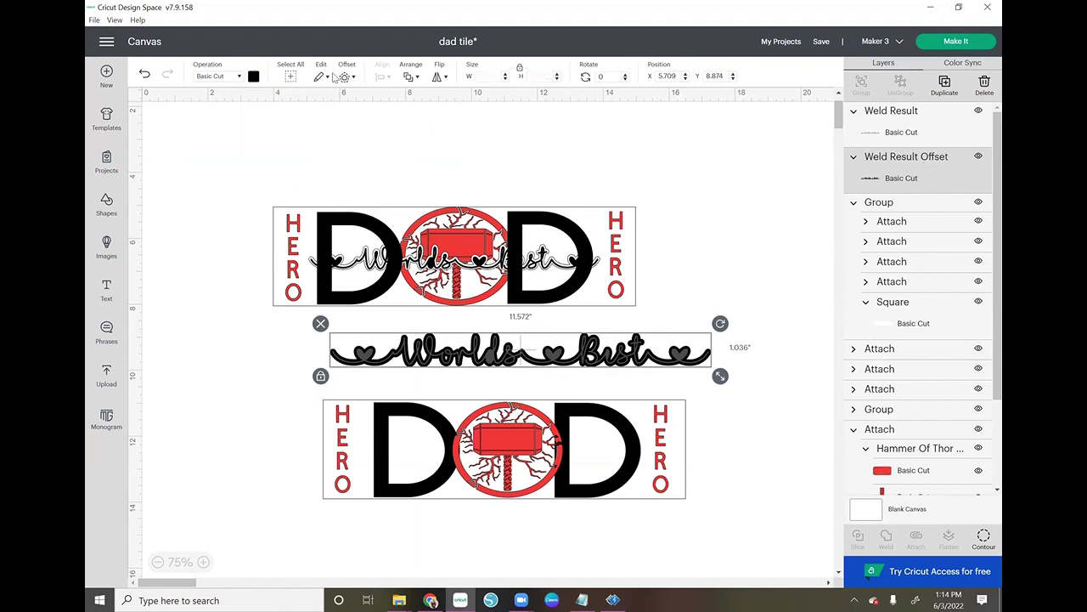
- Color the offset white and the welded lettering black, and group the two together
{"action": "left_click", "coordinate": [253, 75]}
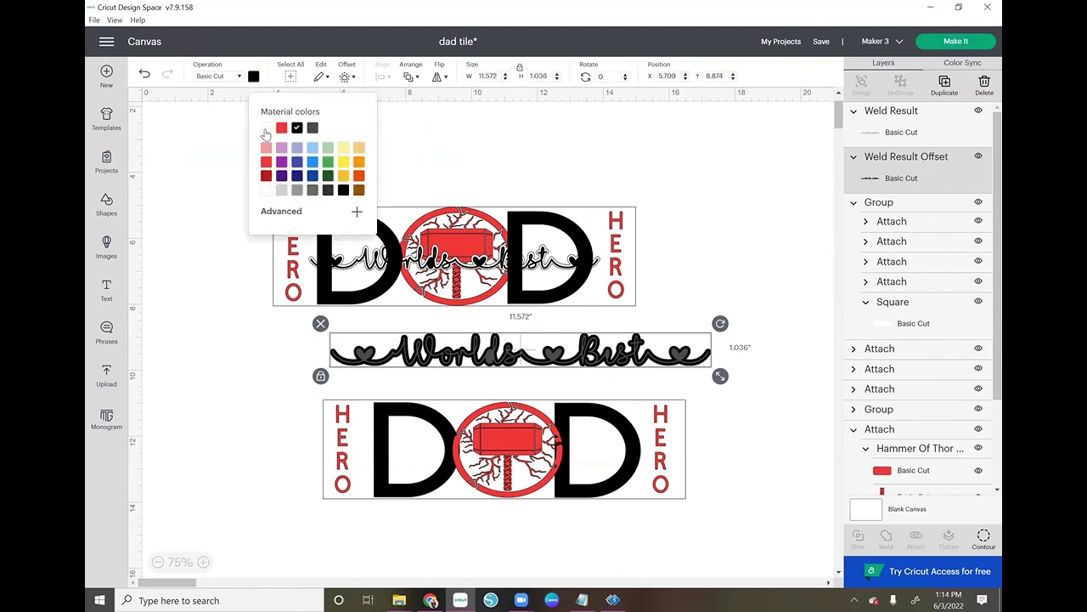
{"action": "left_click", "coordinate": [298, 129]}
{"action": "left_click", "coordinate": [724, 261]}
{"action": "left_click_drag", "start_coordinate": [720, 308], "coordinate": [689, 357]}
{"action": "left_click", "coordinate": [862, 85]}
- Shrink the "Worlds Best" group and center it across the DAD letters of the lower tile
{"action": "left_click_drag", "start_coordinate": [625, 352], "coordinate": [613, 452]}
{"action": "left_click", "coordinate": [777, 535]}
{"action": "left_click", "coordinate": [697, 448]}
{"action": "left_click_drag", "start_coordinate": [706, 476], "coordinate": [580, 460]}
{"action": "left_click", "coordinate": [745, 384]}
- Hide the upper tile's Ds, right HERO column, "Worlds Best" group and hammer layers
{"action": "left_click_drag", "start_coordinate": [638, 333], "coordinate": [247, 161]}
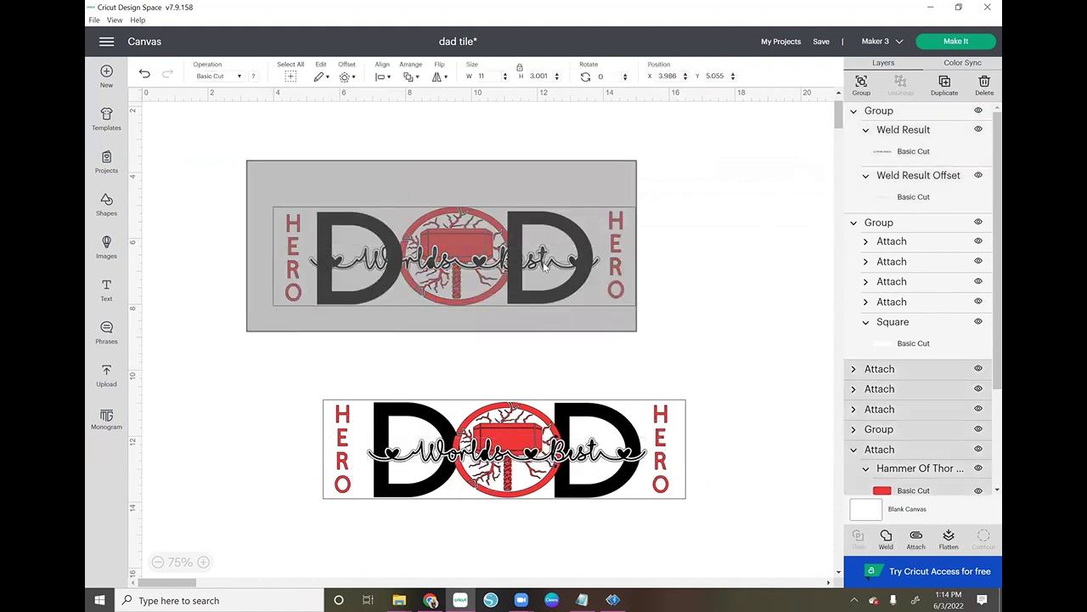
{"action": "left_click", "coordinate": [978, 367]}
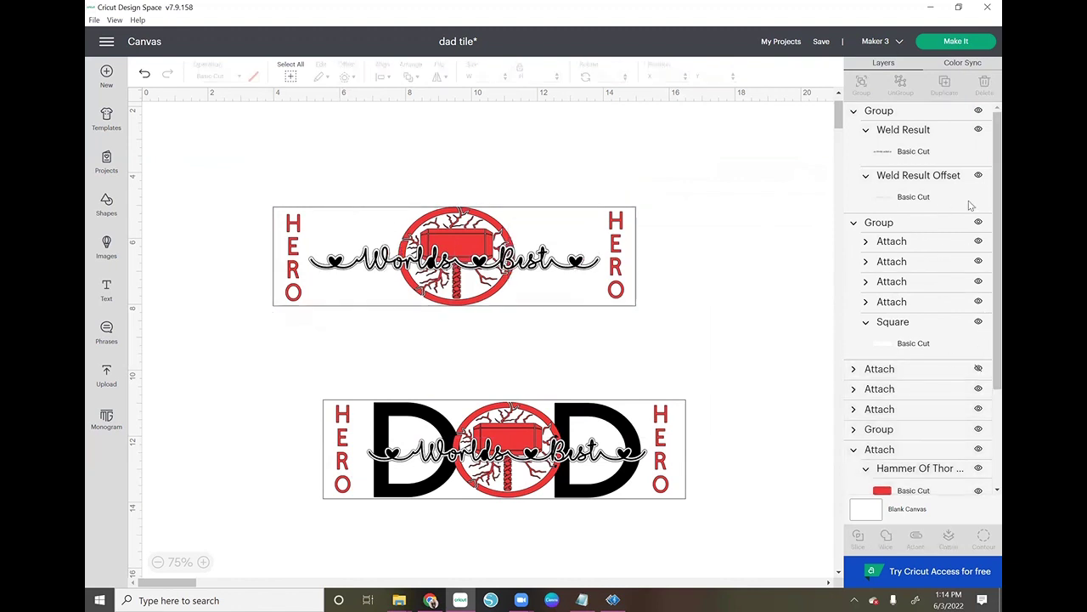
{"action": "left_click_drag", "start_coordinate": [313, 185], "coordinate": [749, 323]}
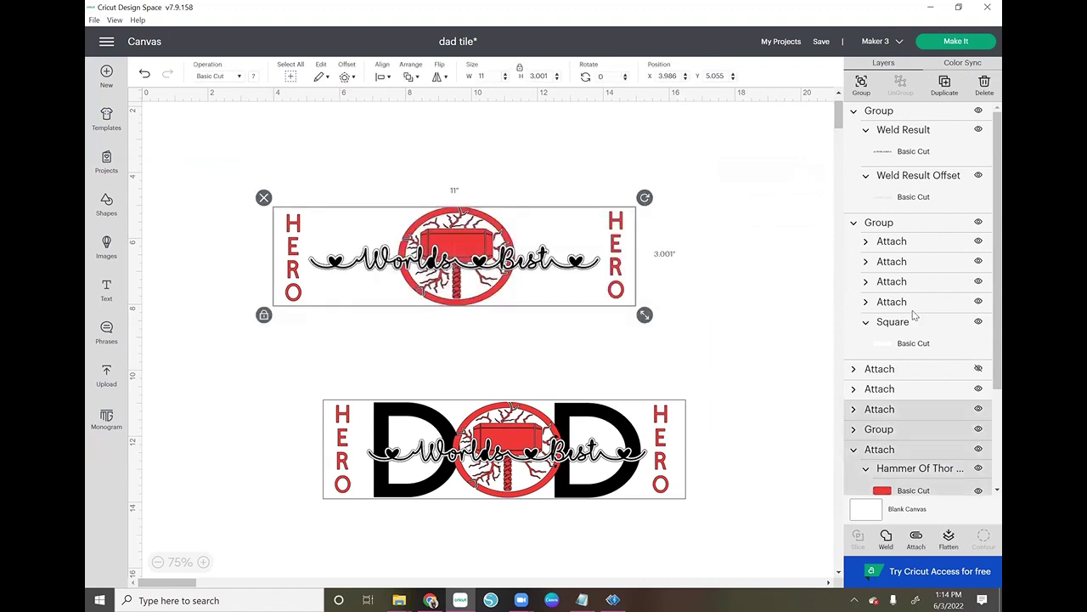
{"action": "left_click", "coordinate": [979, 410]}
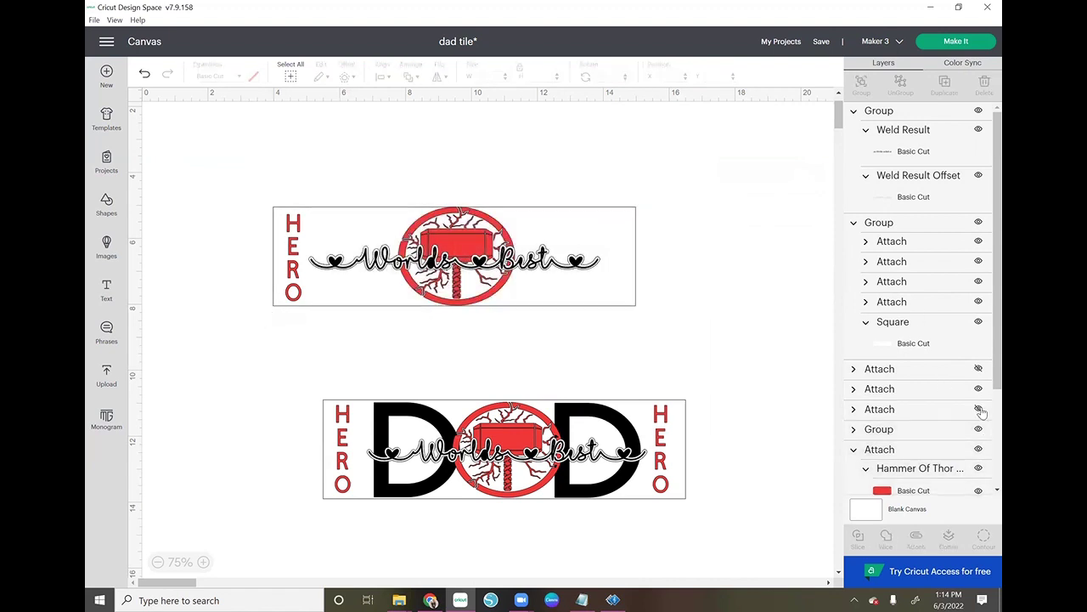
{"action": "scroll", "coordinate": [980, 409], "scroll_direction": "down", "scroll_amount": 3}
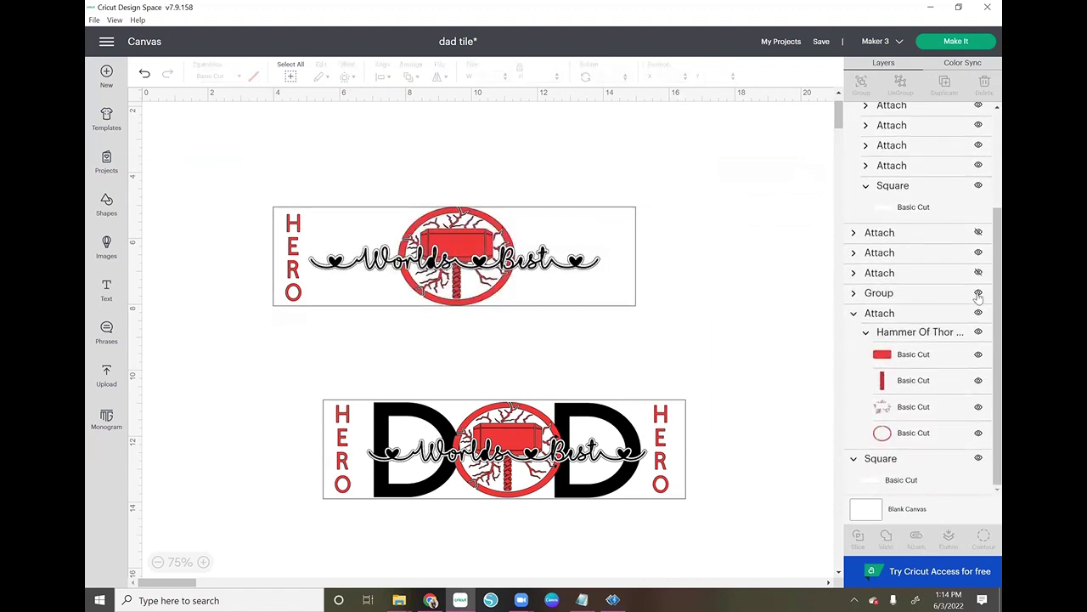
{"action": "left_click", "coordinate": [978, 293]}
{"action": "left_click", "coordinate": [978, 313]}
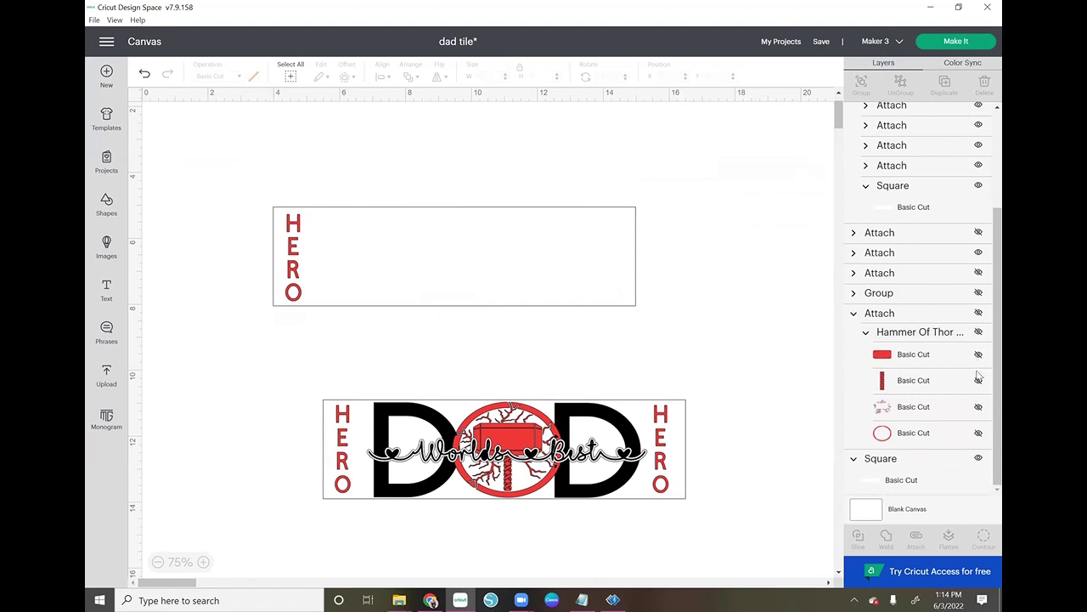
- Hide the upper tile's background square and its remaining left HERO column
{"action": "left_click", "coordinate": [979, 460]}
{"action": "scroll", "coordinate": [972, 336], "scroll_direction": "up", "scroll_amount": 3}
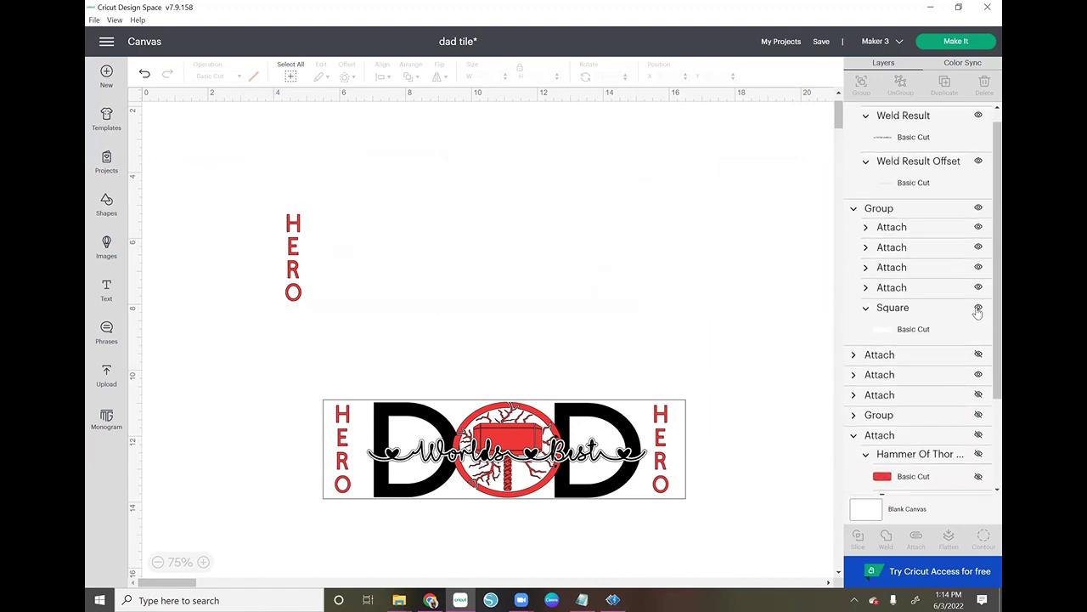
{"action": "scroll", "coordinate": [980, 312], "scroll_direction": "up", "scroll_amount": 1}
{"action": "scroll", "coordinate": [978, 315], "scroll_direction": "down", "scroll_amount": 3}
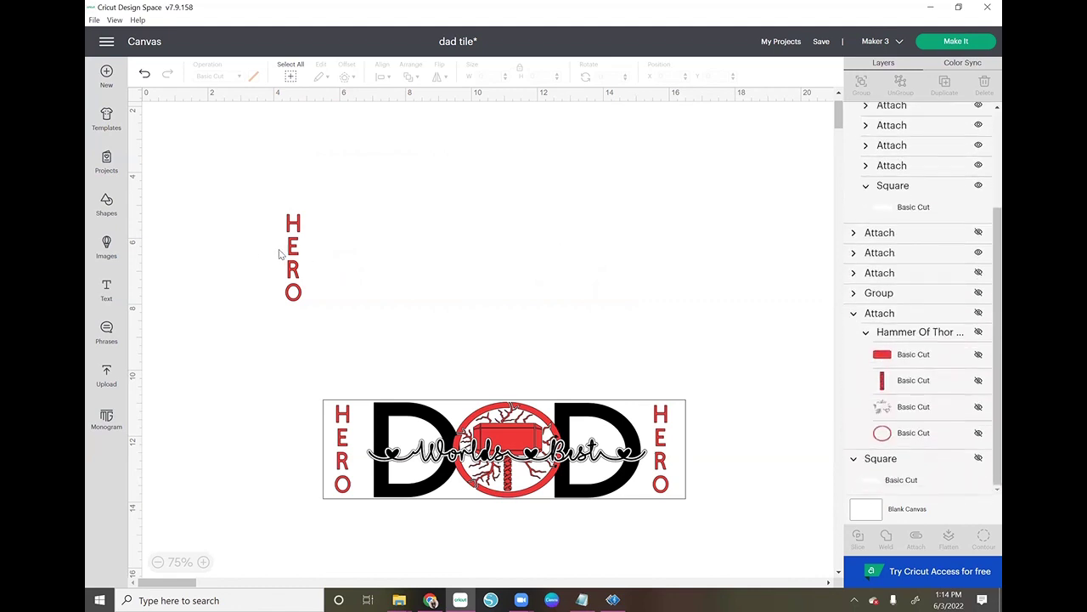
{"action": "left_click", "coordinate": [294, 255]}
{"action": "left_click", "coordinate": [979, 253]}
- Select the entire finished tile and move it up the canvas to about X 4.559, Y 6.114
{"action": "left_click_drag", "start_coordinate": [277, 332], "coordinate": [718, 524]}
{"action": "left_click_drag", "start_coordinate": [600, 446], "coordinate": [569, 288]}
{"action": "left_click", "coordinate": [572, 423]}
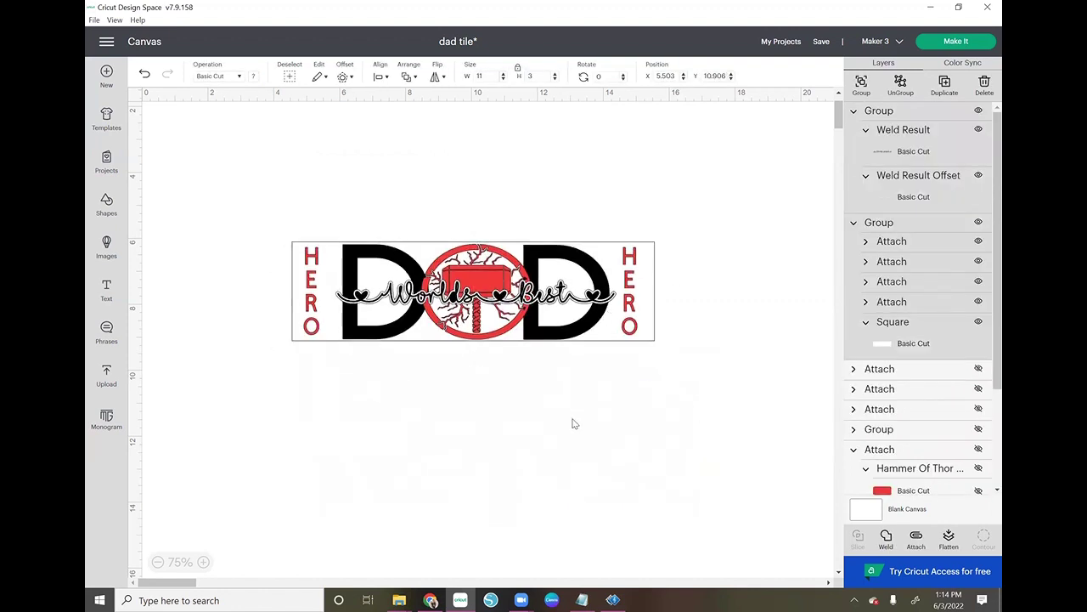
{"action": "key", "text": "ctrl+a"}
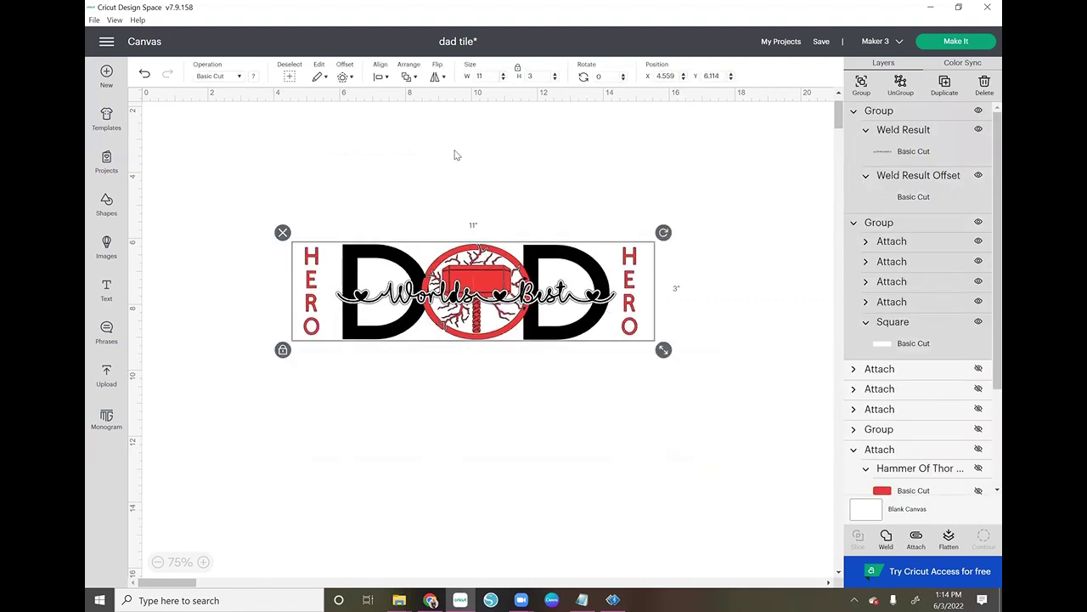
{"action": "left_click", "coordinate": [455, 155]}
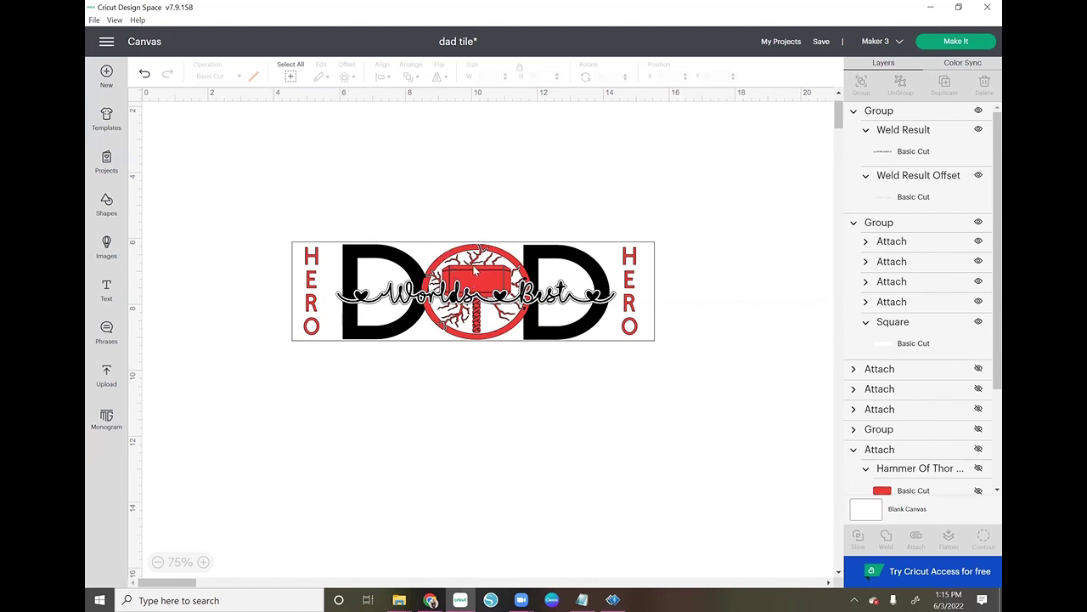
{"action": "scroll", "coordinate": [924, 374], "scroll_direction": "down", "scroll_amount": 3}
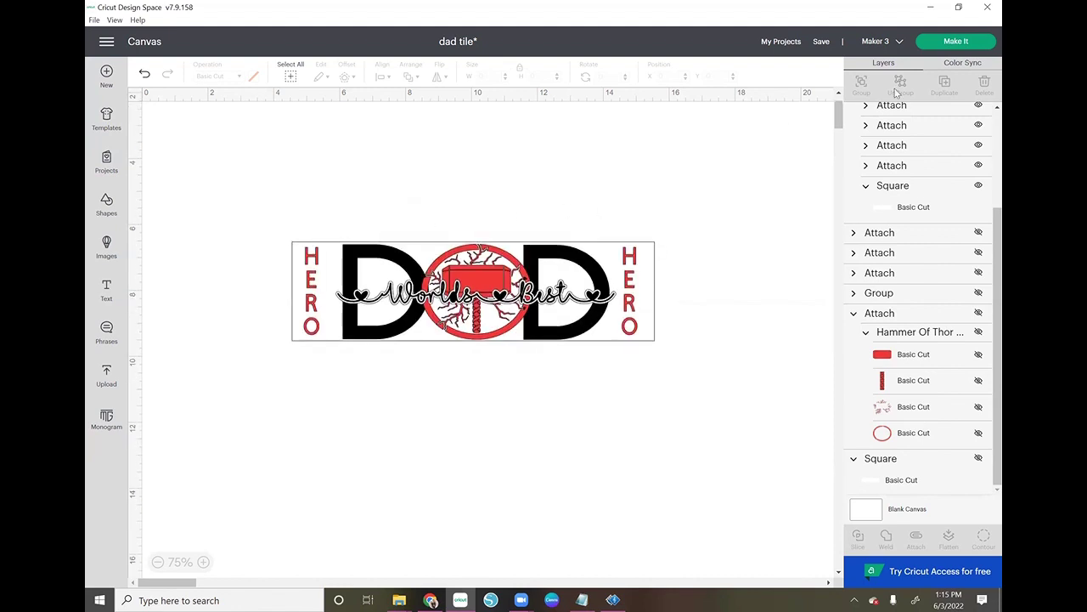
{"action": "left_click", "coordinate": [965, 44]}
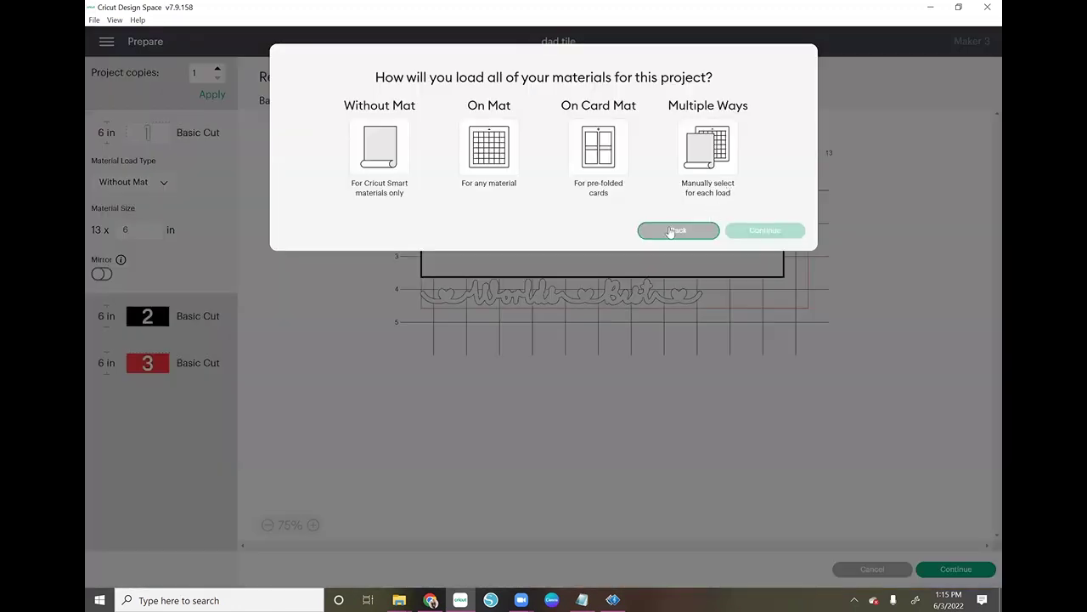
{"action": "left_click", "coordinate": [458, 140]}
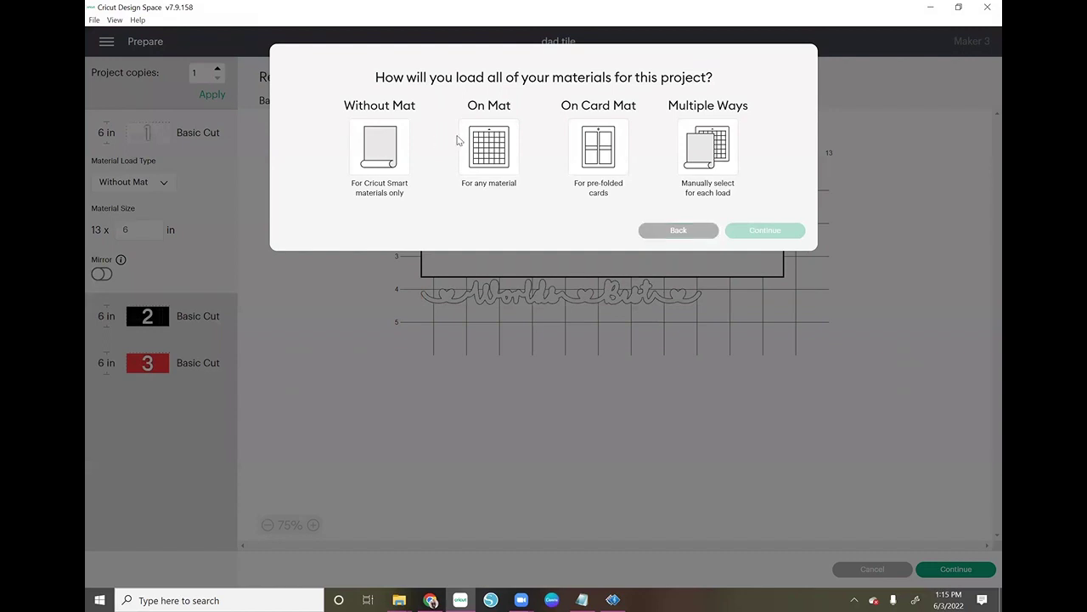
{"action": "left_click", "coordinate": [679, 268]}
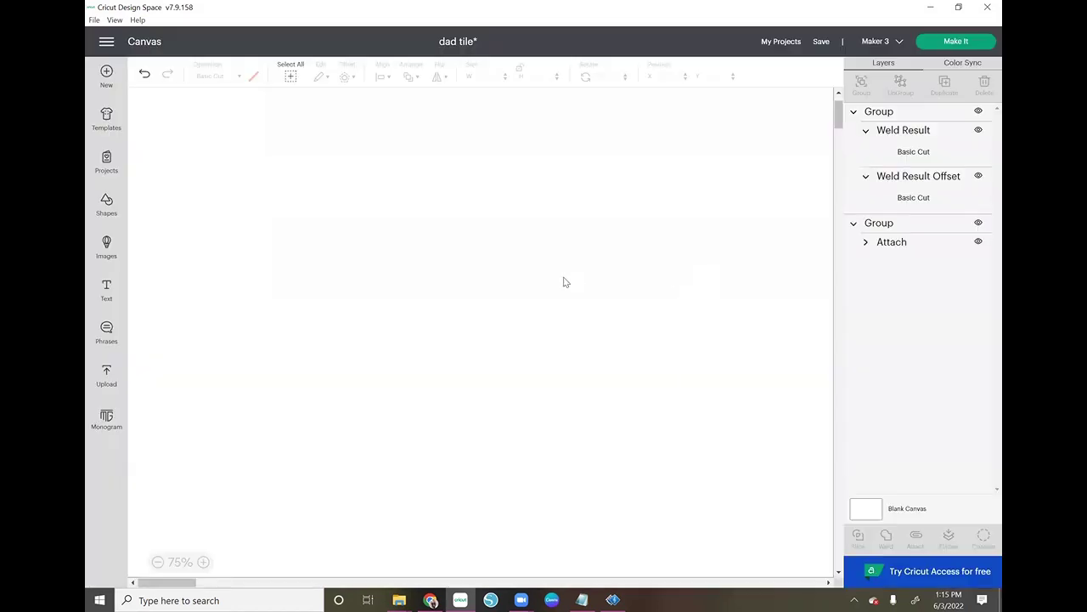
- Hide the background square of the remaining visible tile
{"action": "scroll", "coordinate": [969, 280], "scroll_direction": "down", "scroll_amount": 3}
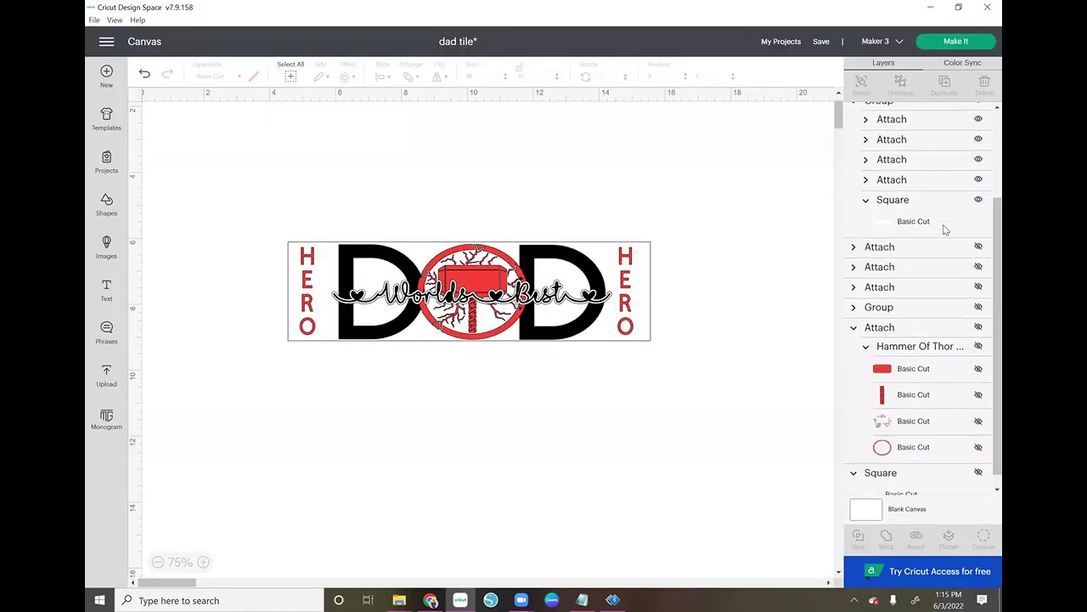
{"action": "scroll", "coordinate": [952, 408], "scroll_direction": "up", "scroll_amount": 3}
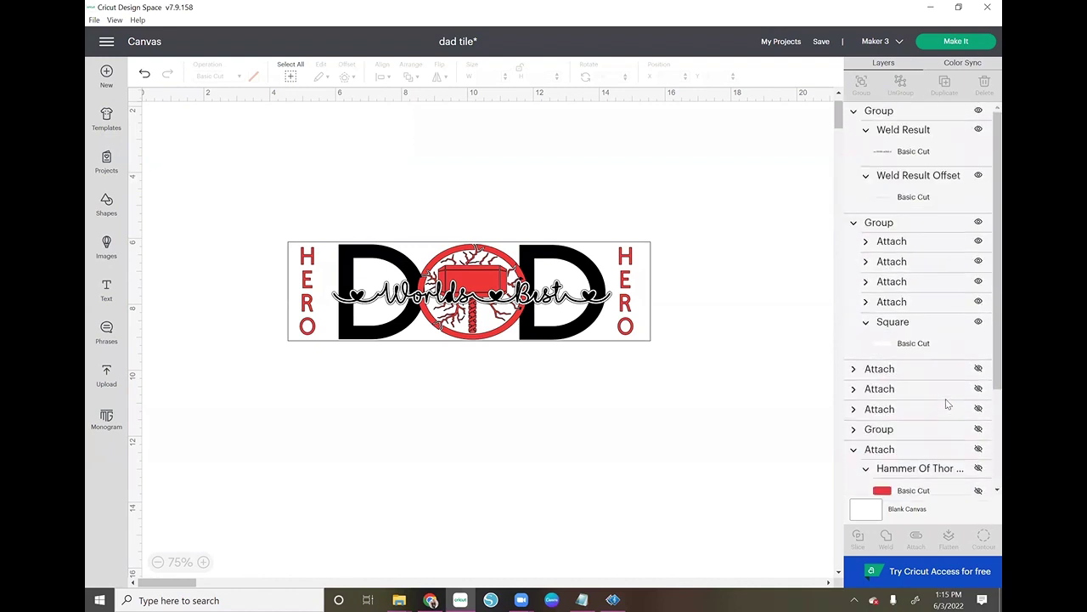
{"action": "left_click", "coordinate": [978, 321]}
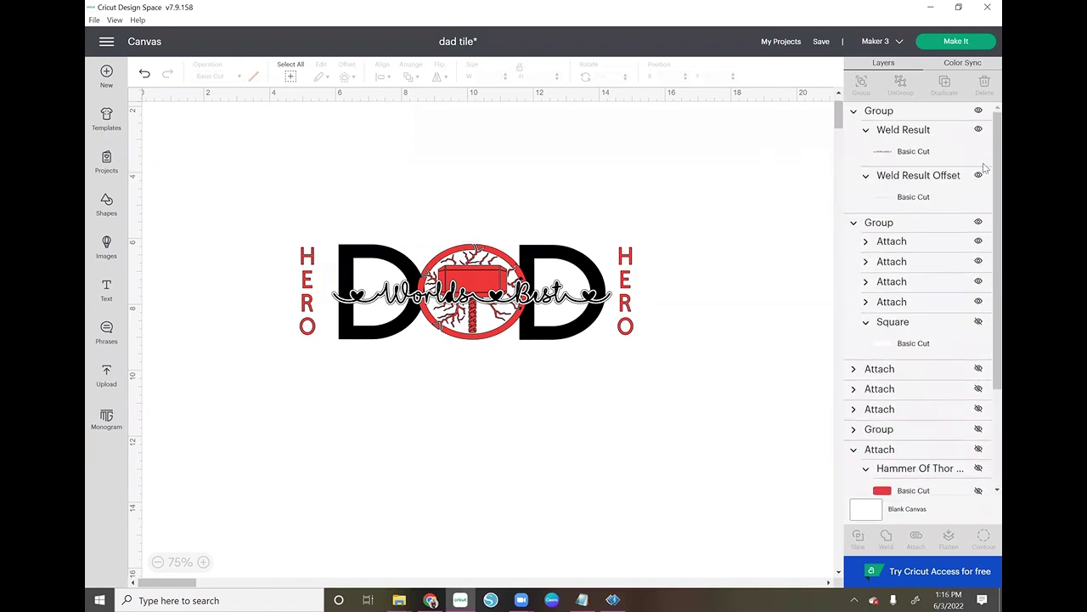
- Send the project to cut preparation with all materials loaded On Mat
{"action": "left_click", "coordinate": [951, 46]}
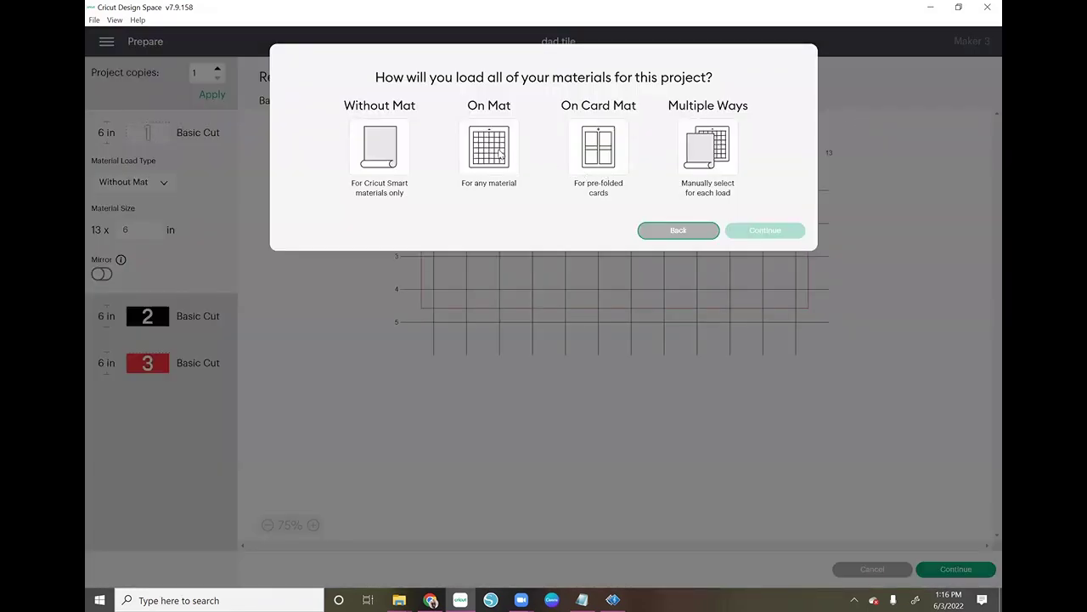
{"action": "left_click", "coordinate": [500, 153]}
{"action": "left_click", "coordinate": [794, 272]}
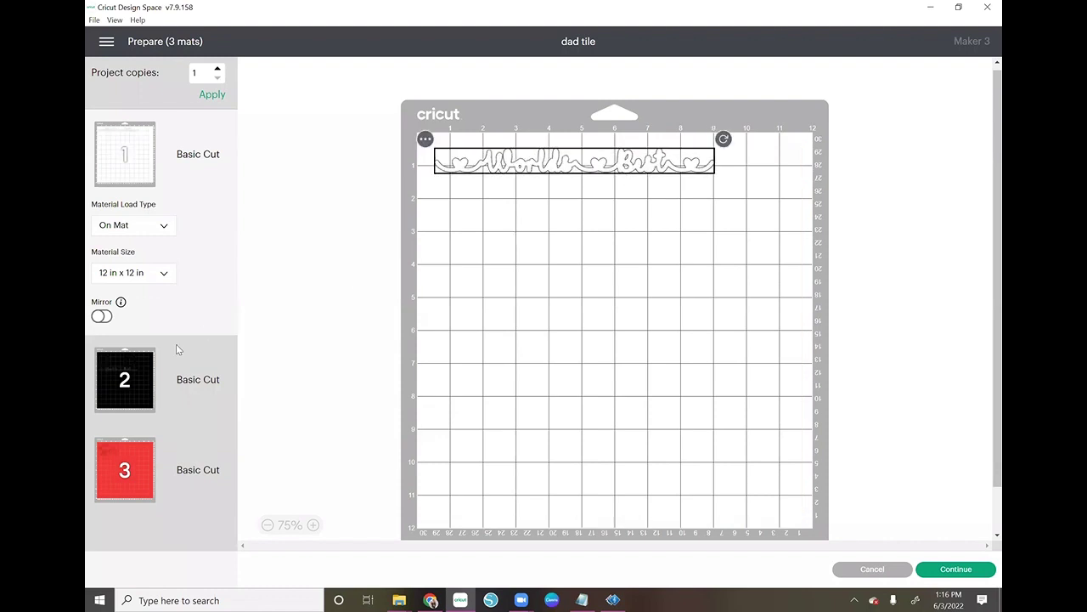
- Move the two Ds from the black mat to the white mat that holds the "Worlds Best" offset
{"action": "left_click", "coordinate": [134, 384]}
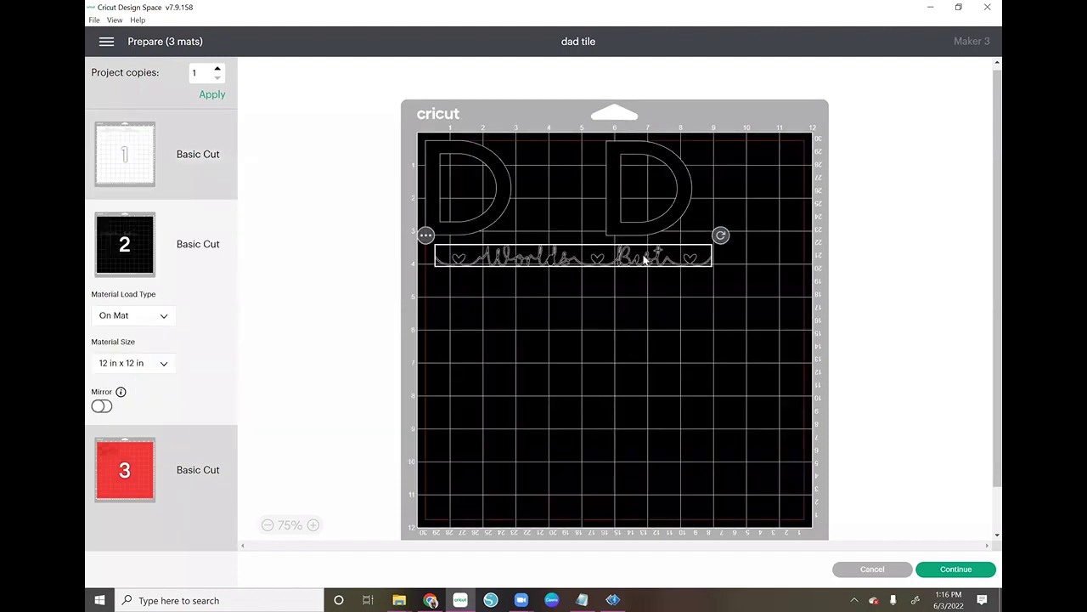
{"action": "left_click", "coordinate": [483, 172]}
{"action": "left_click", "coordinate": [417, 130]}
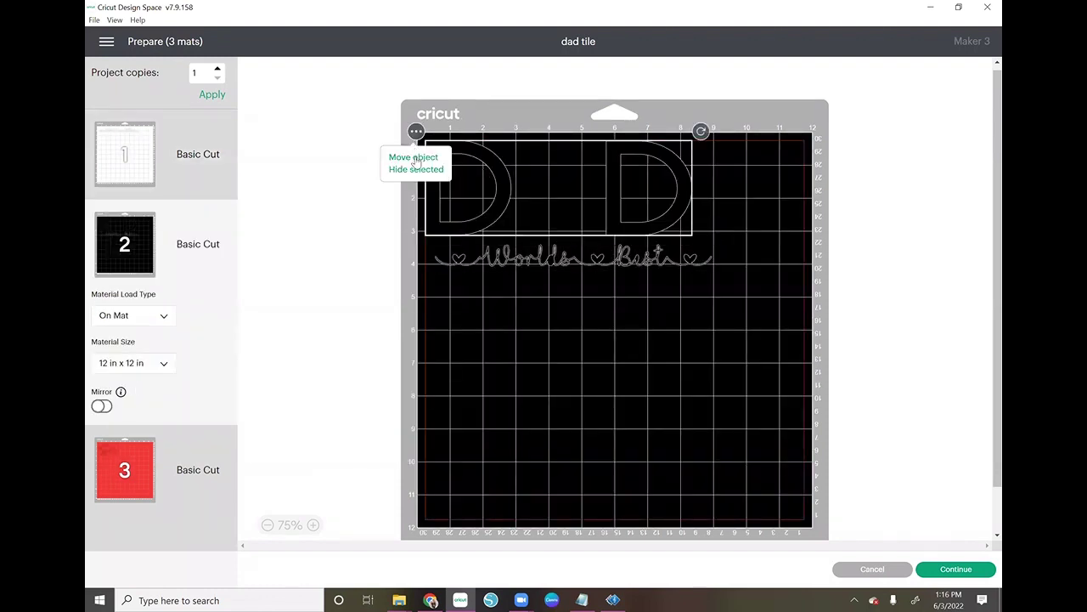
{"action": "left_click", "coordinate": [414, 158]}
{"action": "left_click", "coordinate": [390, 184]}
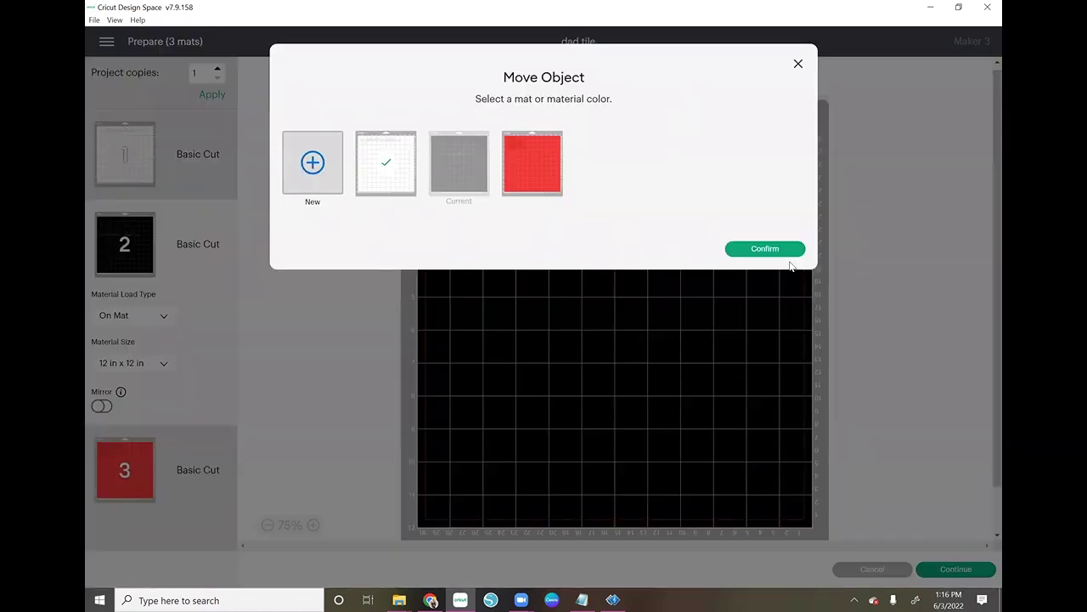
{"action": "left_click", "coordinate": [789, 254]}
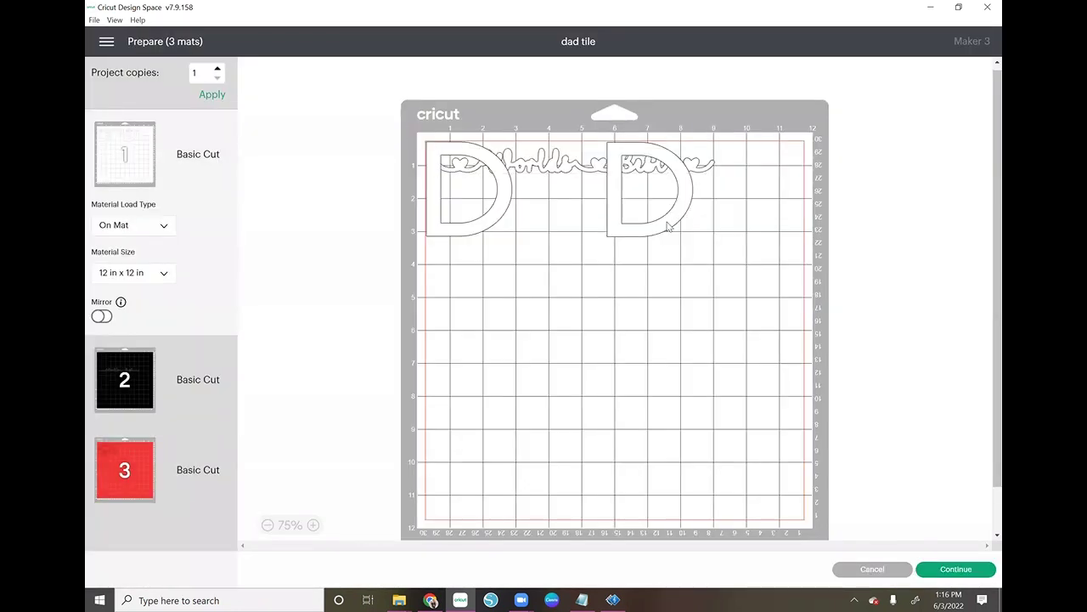
- Reposition the Ds and the "Worlds Best" offset on the white mat so the Ds sit clear below it
{"action": "left_click_drag", "start_coordinate": [652, 167], "coordinate": [712, 321]}
{"action": "left_click", "coordinate": [644, 170]}
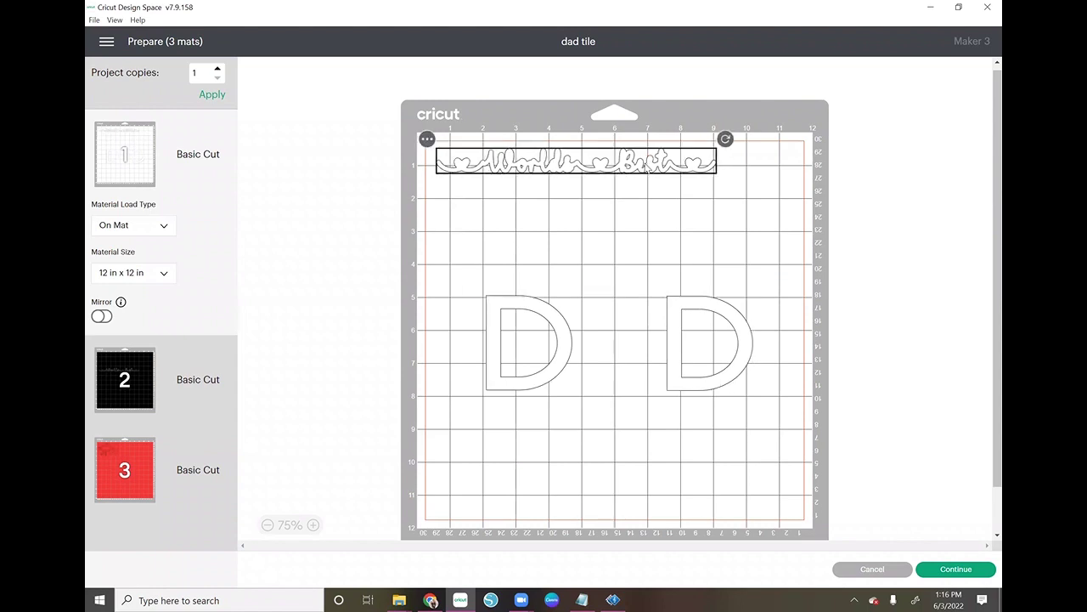
{"action": "left_click_drag", "start_coordinate": [646, 170], "coordinate": [649, 172]}
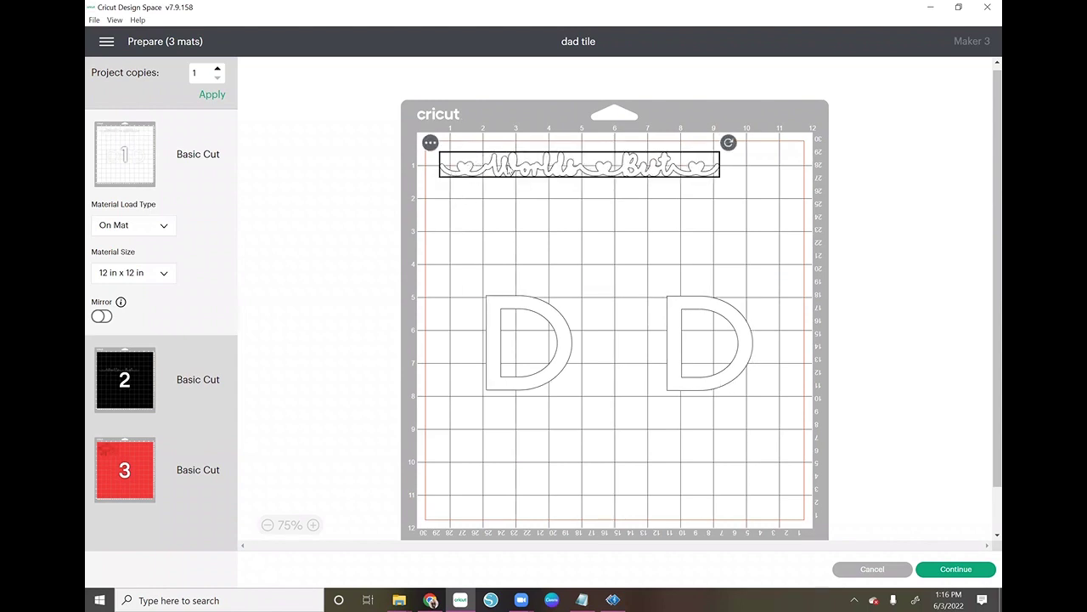
{"action": "left_click", "coordinate": [720, 324]}
{"action": "left_click_drag", "start_coordinate": [721, 323], "coordinate": [666, 266]}
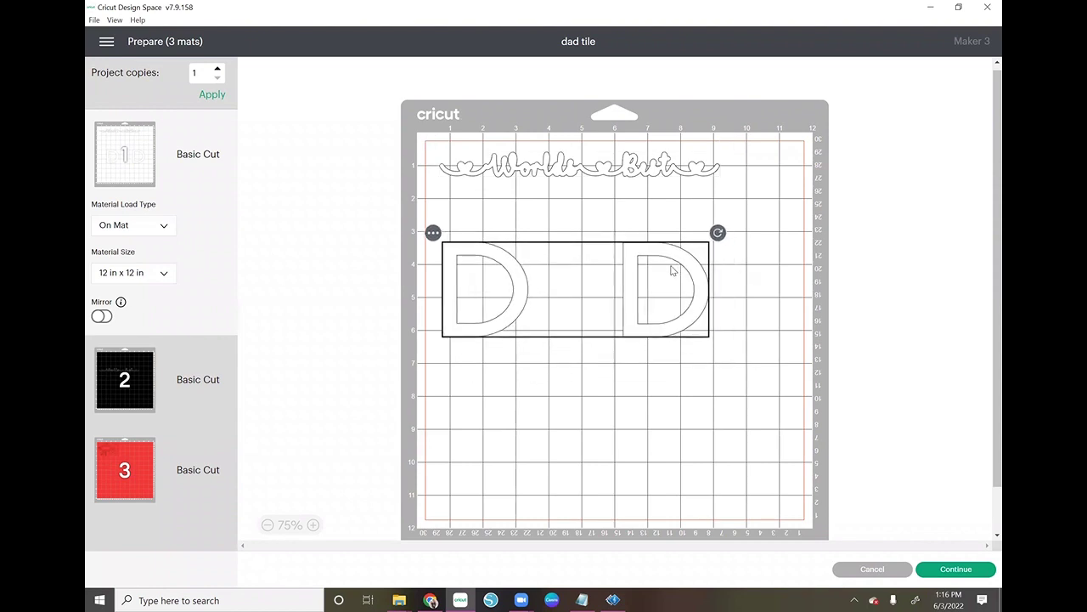
- Move the "Worlds Best" lettering from the black mat to the white mat
{"action": "left_click", "coordinate": [186, 365]}
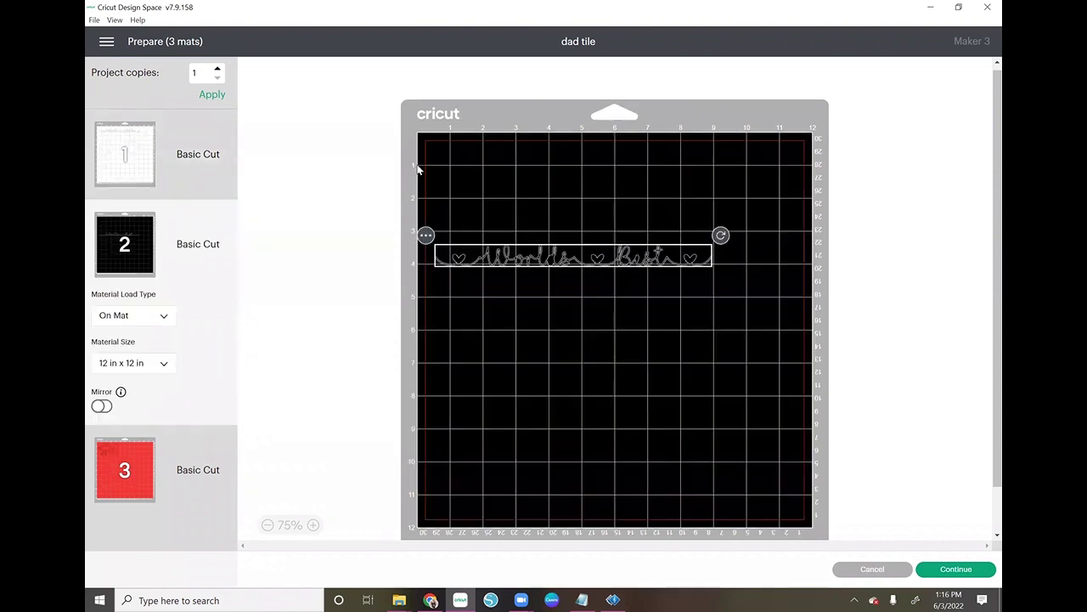
{"action": "left_click", "coordinate": [426, 235]}
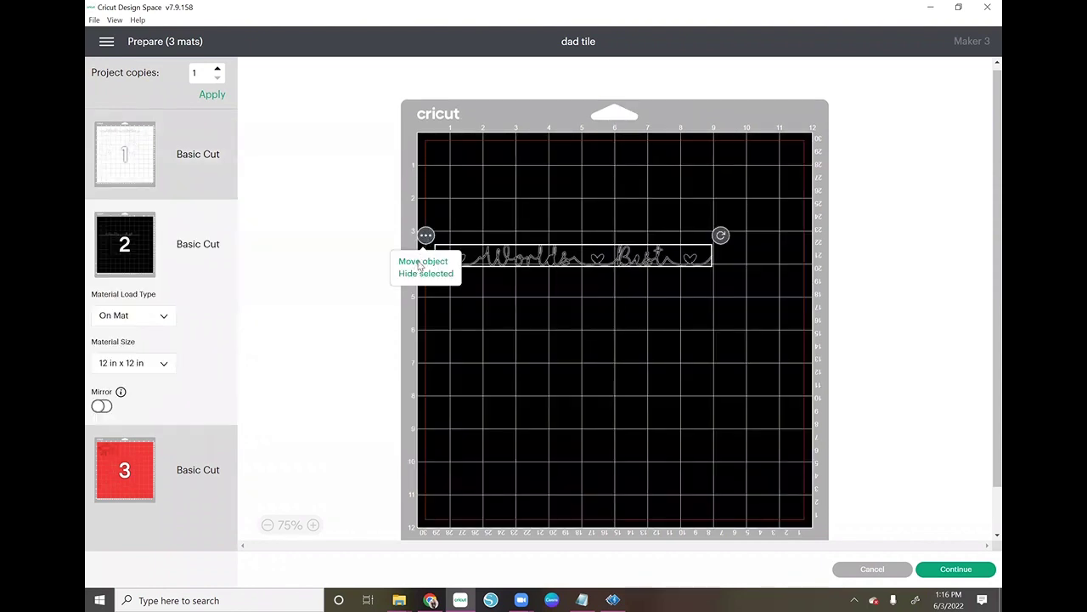
{"action": "left_click", "coordinate": [422, 262]}
{"action": "left_click", "coordinate": [396, 187]}
{"action": "left_click", "coordinate": [769, 248]}
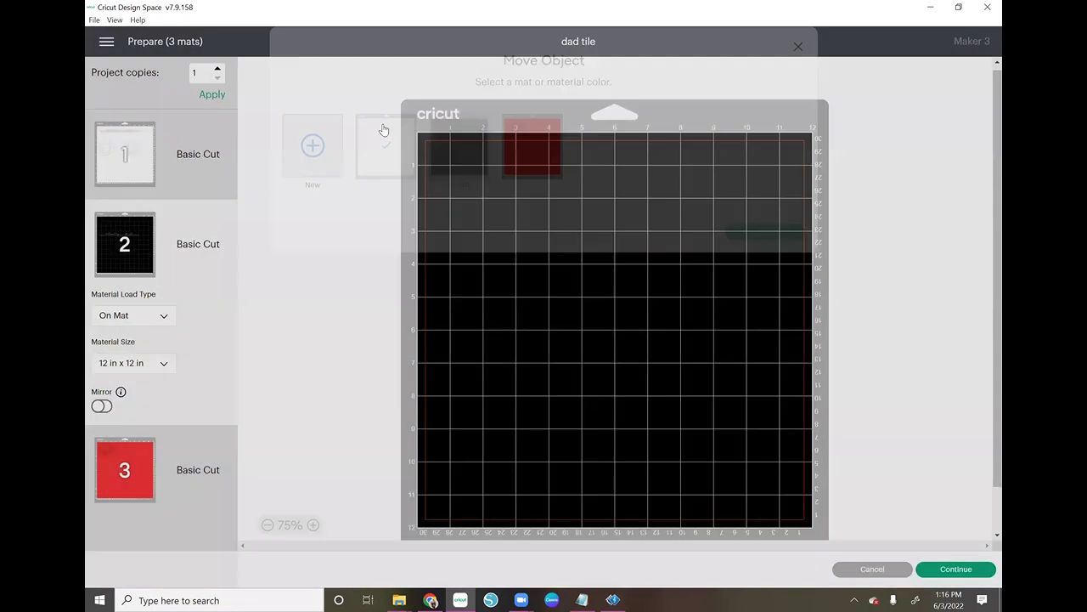
- Shift the Ds lower on the white mat and place the "Worlds Best" lettering just above them without overlap
{"action": "left_click_drag", "start_coordinate": [538, 237], "coordinate": [548, 302]}
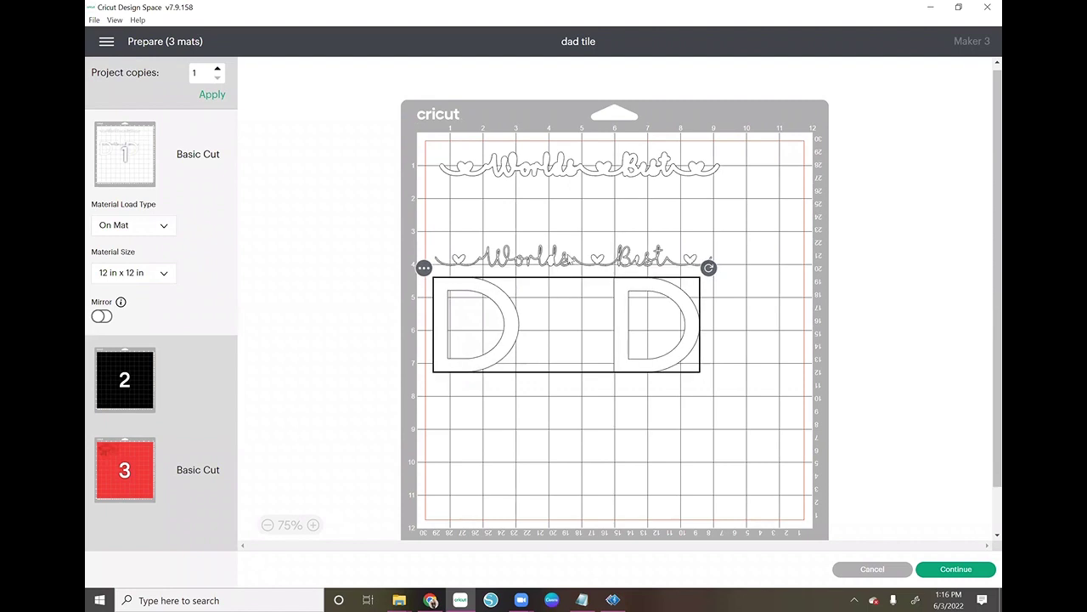
{"action": "left_click_drag", "start_coordinate": [568, 259], "coordinate": [567, 251]}
{"action": "left_click_drag", "start_coordinate": [605, 308], "coordinate": [617, 302]}
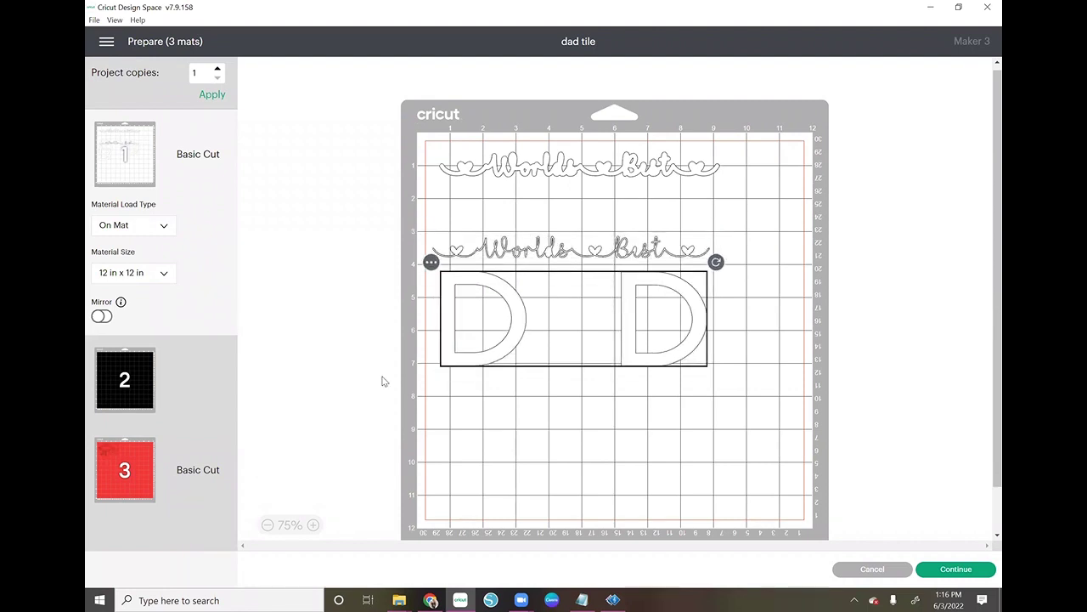
- Check the red mat's layout and set the white mat's material size to 12 in x 24 in
{"action": "left_click", "coordinate": [143, 478]}
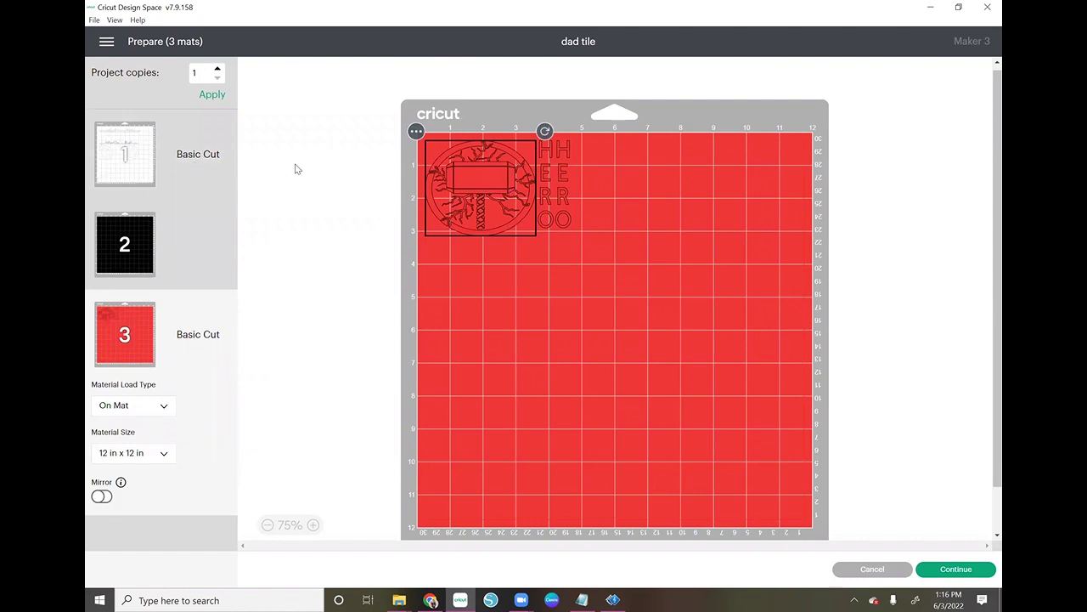
{"action": "scroll", "coordinate": [522, 167], "scroll_direction": "up", "scroll_amount": 1}
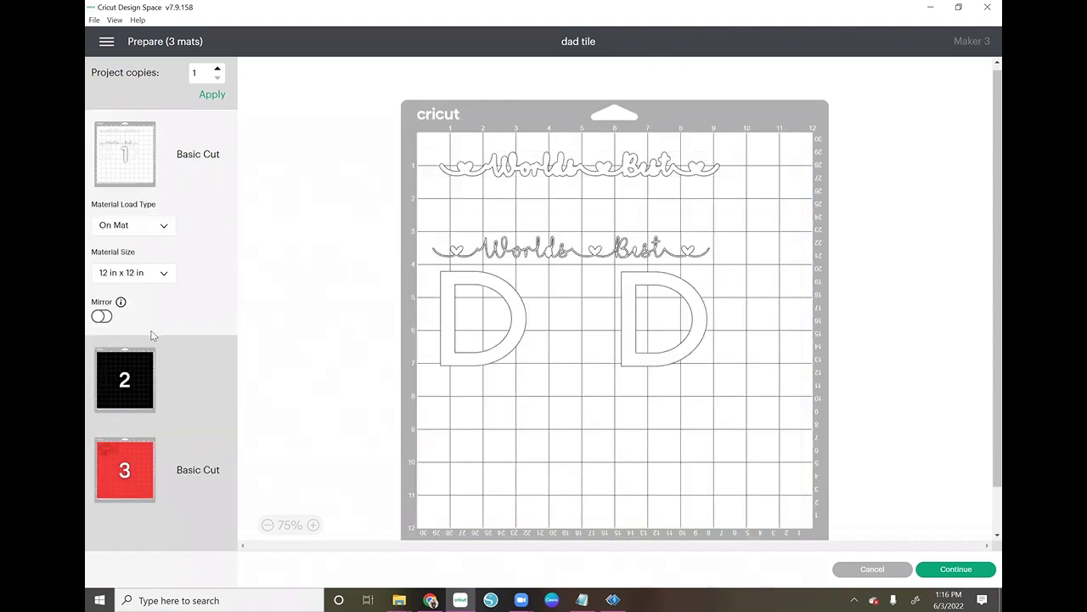
{"action": "left_click", "coordinate": [158, 276]}
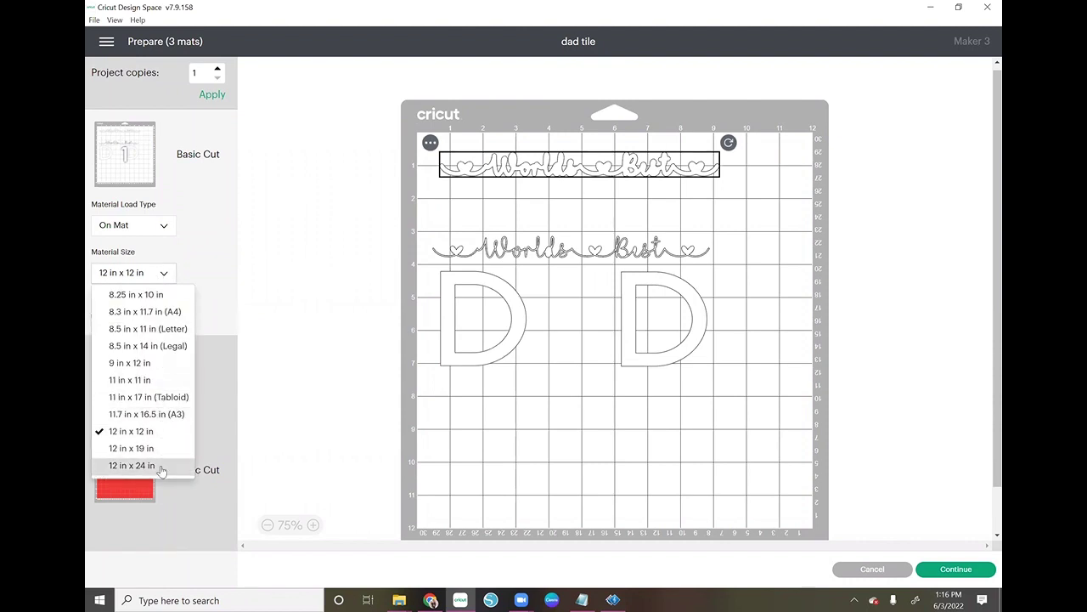
{"action": "left_click", "coordinate": [132, 465]}
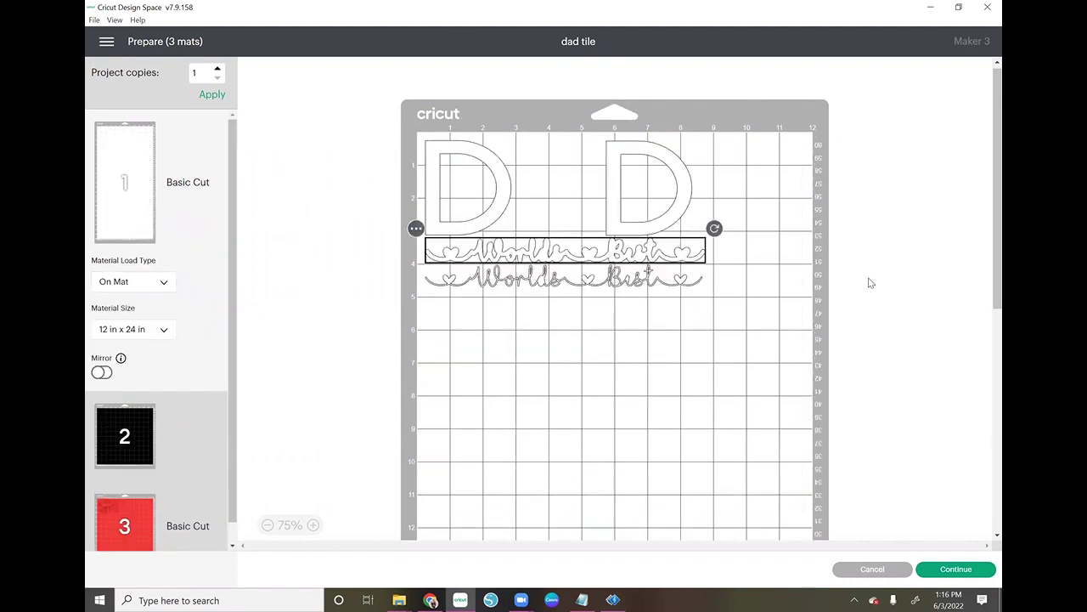
- Look over the enlarged white mat and continue from mat preparation to the cutting stage
{"action": "scroll", "coordinate": [894, 262], "scroll_direction": "down", "scroll_amount": 5}
{"action": "scroll", "coordinate": [891, 251], "scroll_direction": "up", "scroll_amount": 5}
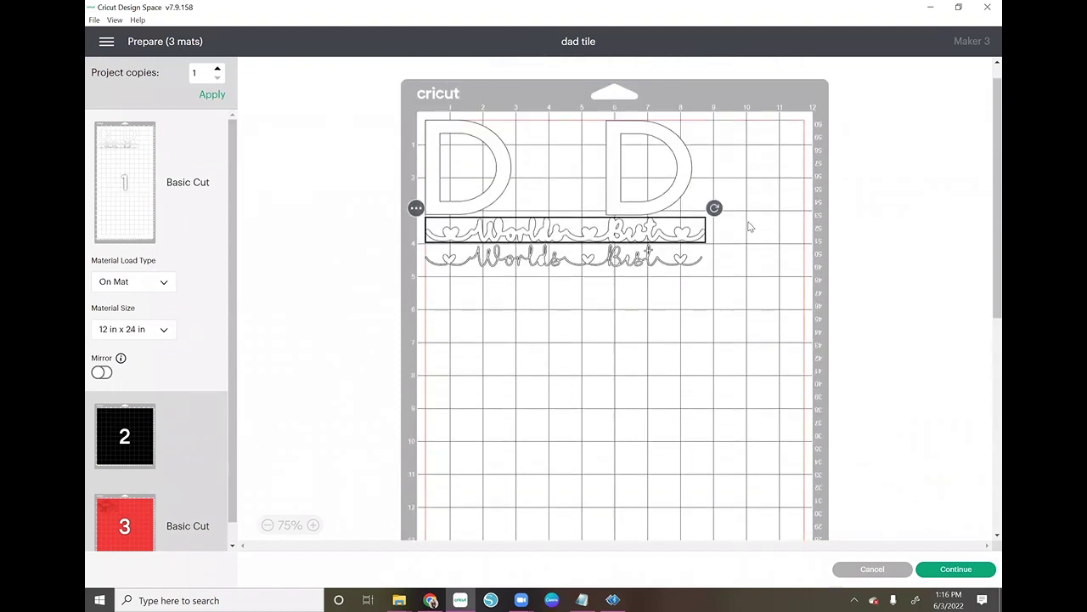
{"action": "scroll", "coordinate": [903, 243], "scroll_direction": "down", "scroll_amount": 4}
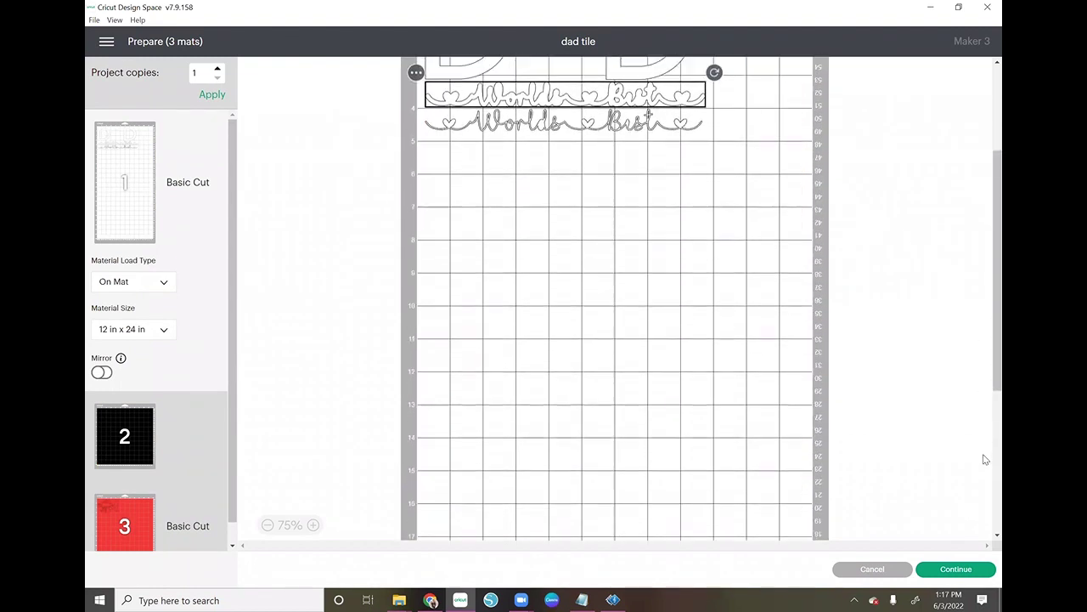
{"action": "left_click", "coordinate": [948, 571]}
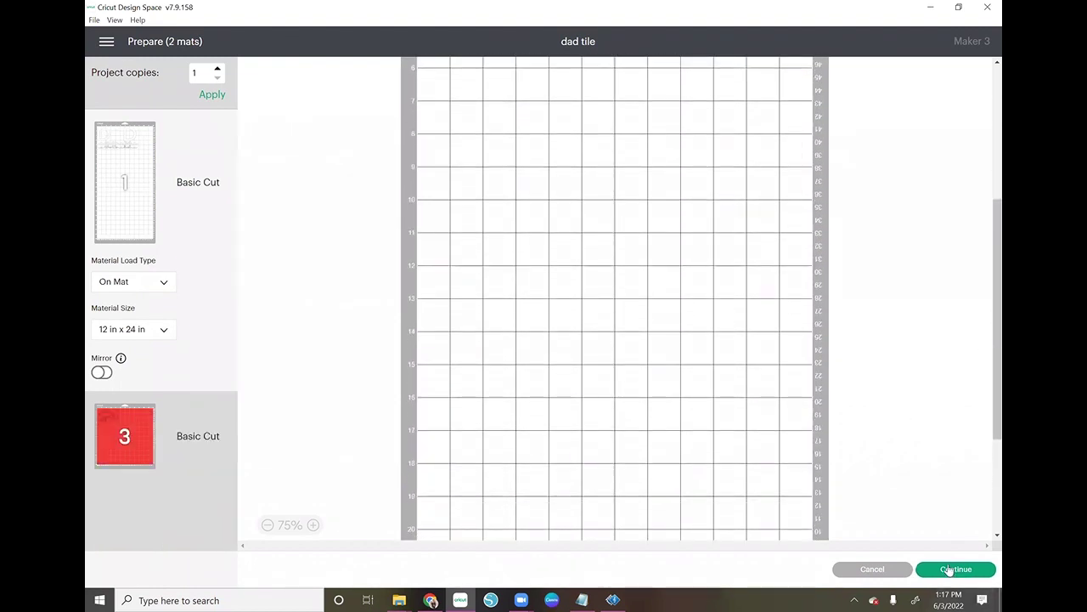